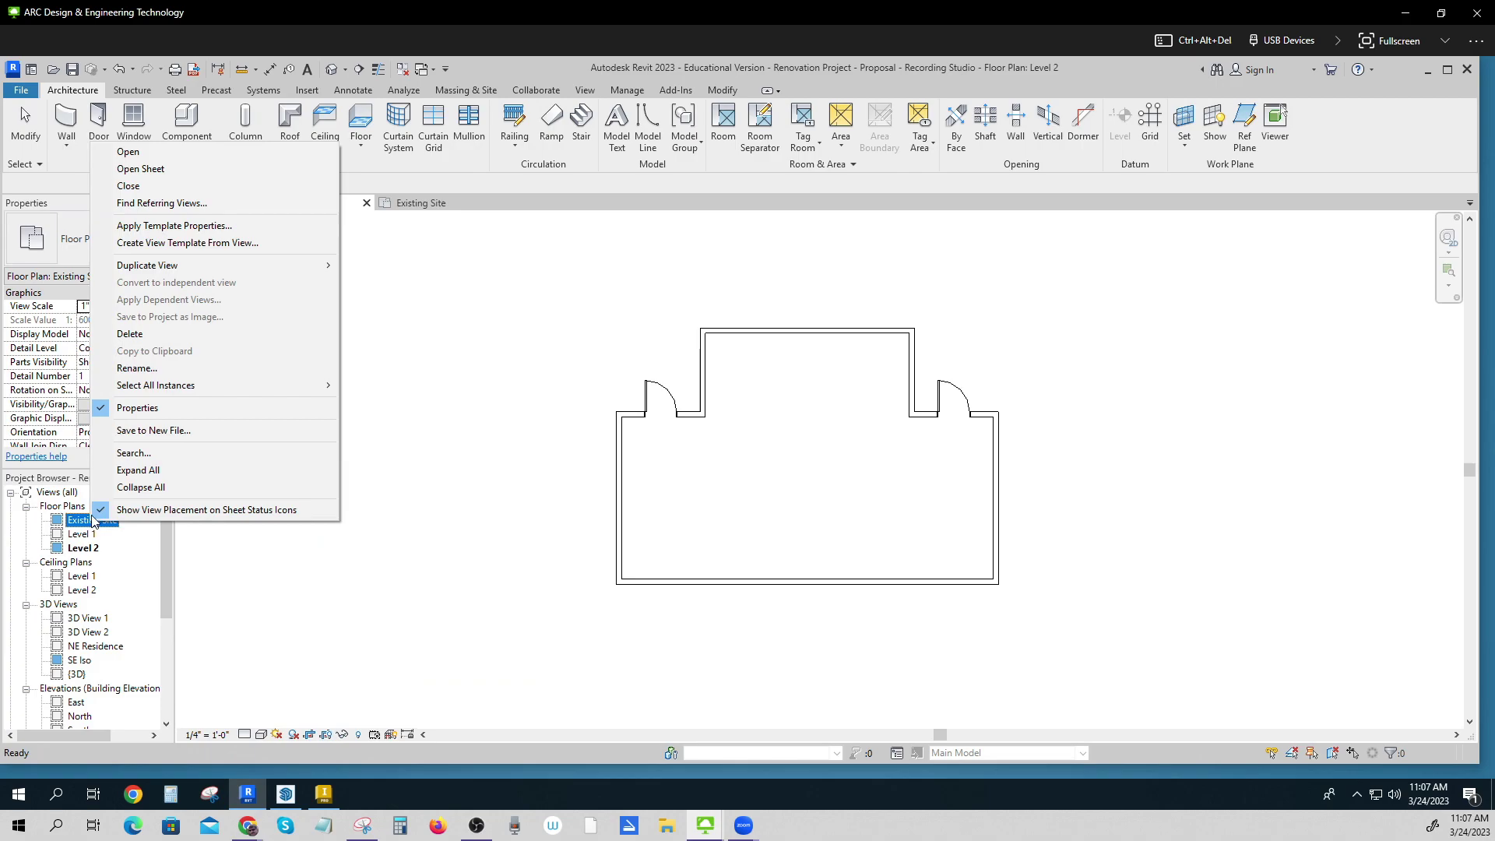
Rename the Existing Site floor plan view as Proposal Site
left_click(143, 369)
left_click_drag(101, 520, 68, 520)
type("pROPOSAL")
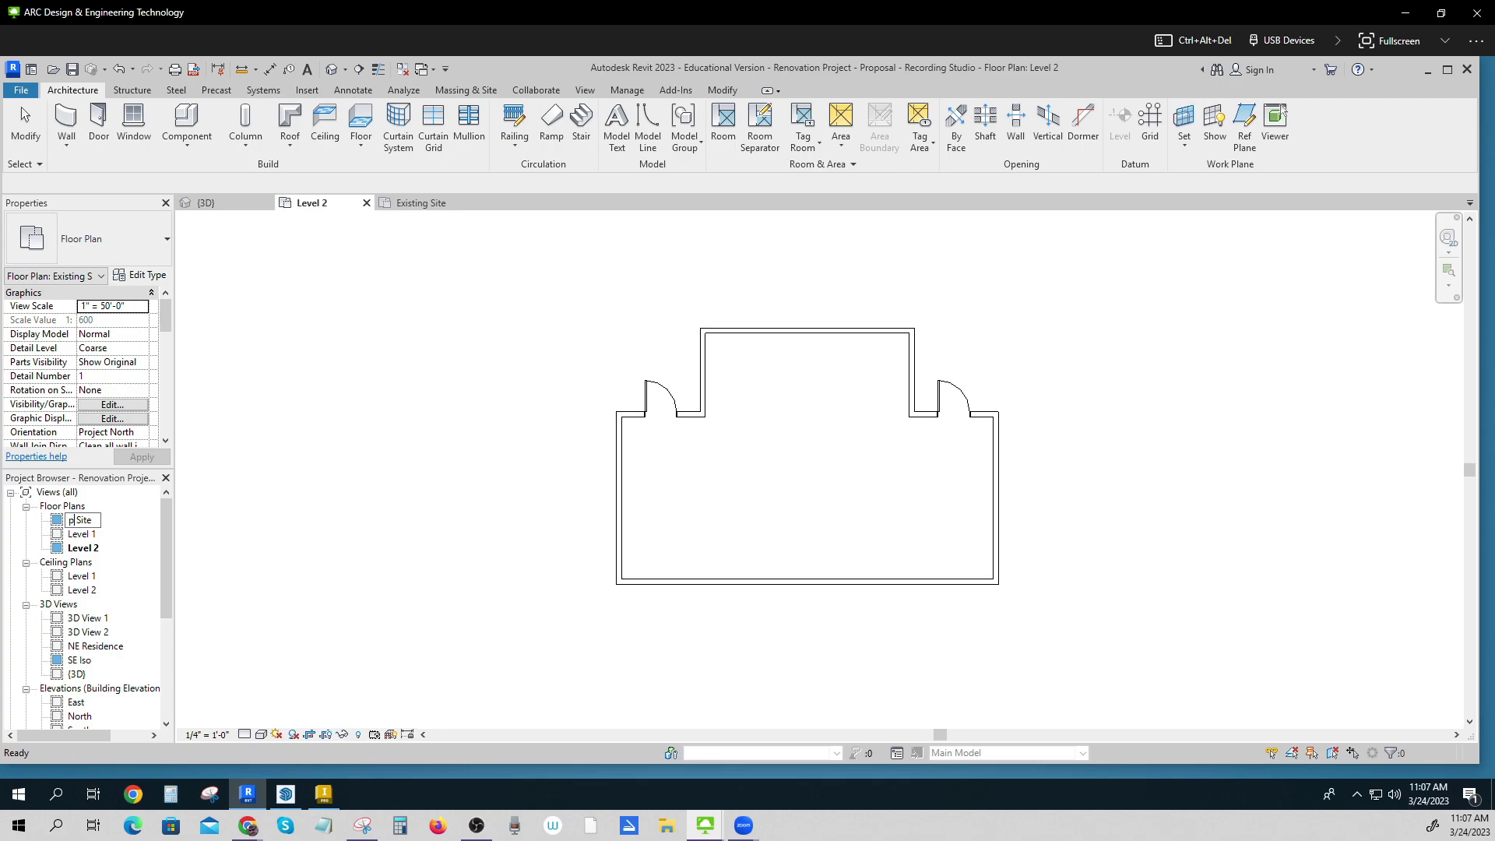
key("BackSpace")
key("BackSpace")
key("BackSpace")
key("BackSpace")
key("BackSpace")
key("BackSpace")
key("BackSpace")
key("BackSpace")
type("Proposal")
left_click(356, 560)
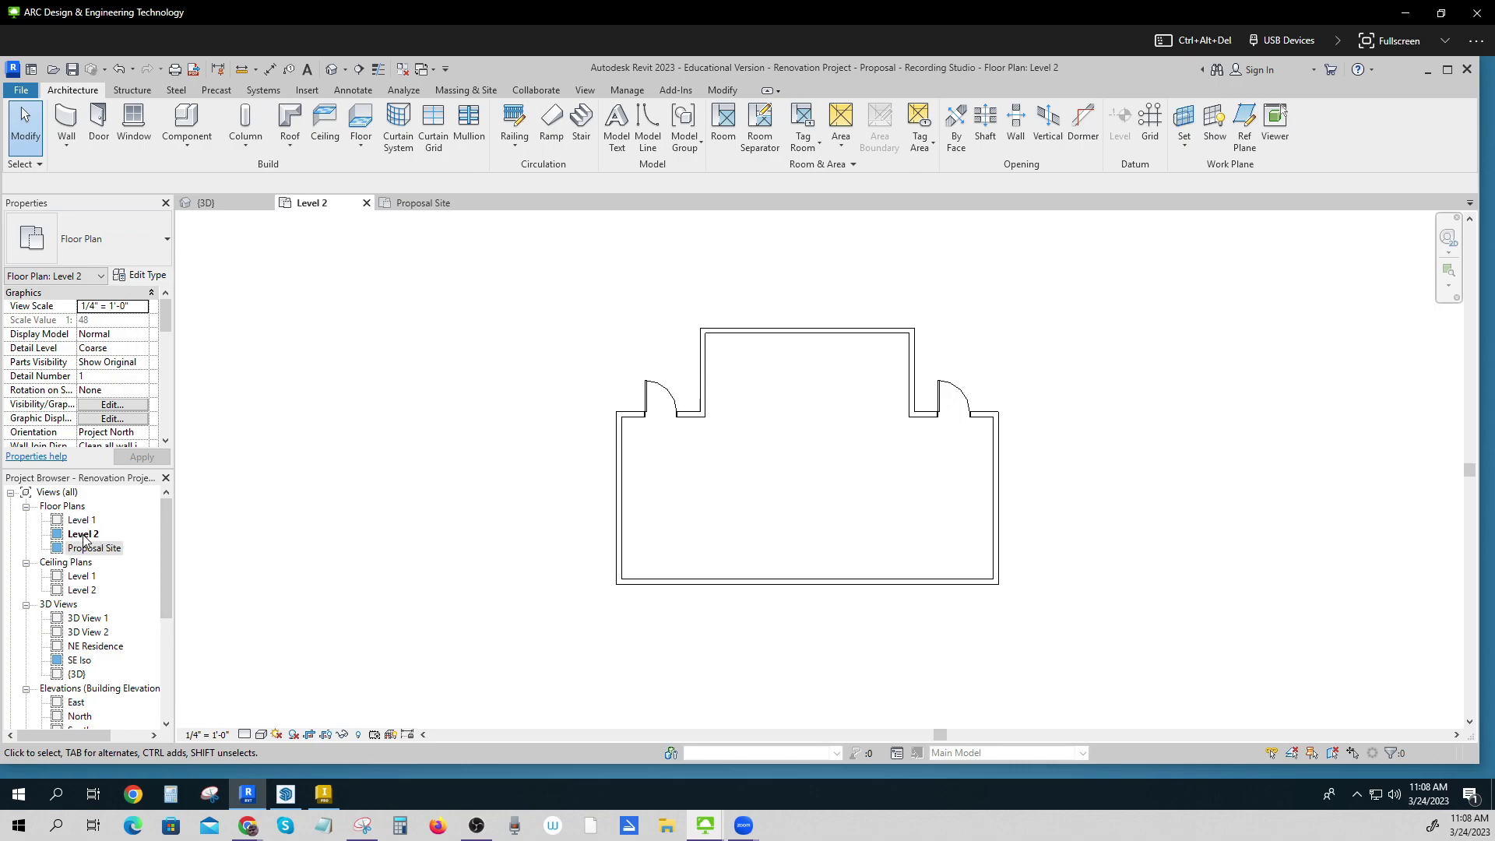
Open the {3D} view to look over the buildings and the site
double_click(77, 673)
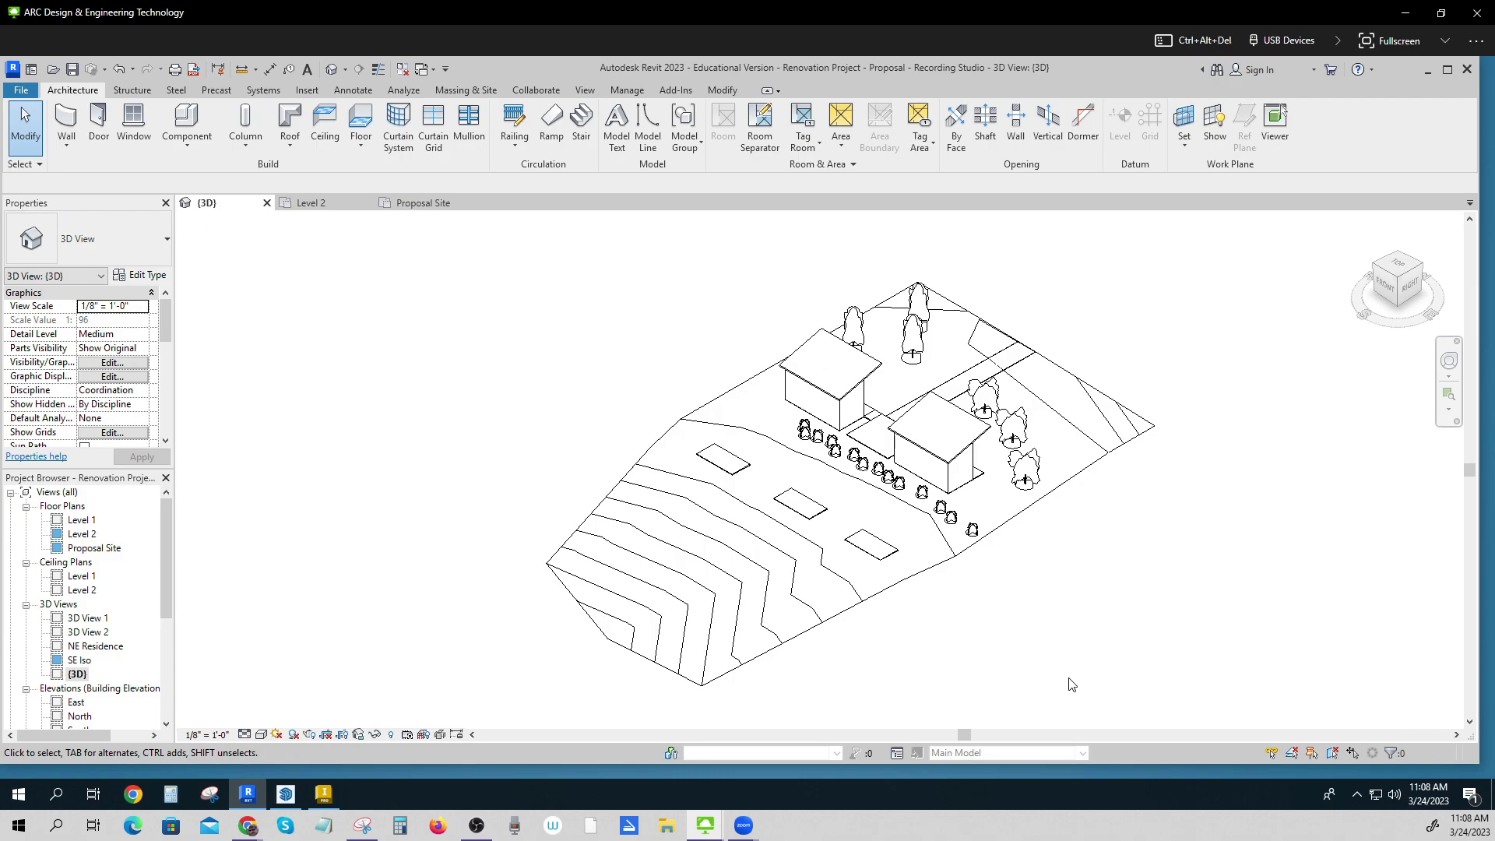
key("ctrl")
key("ctrl")
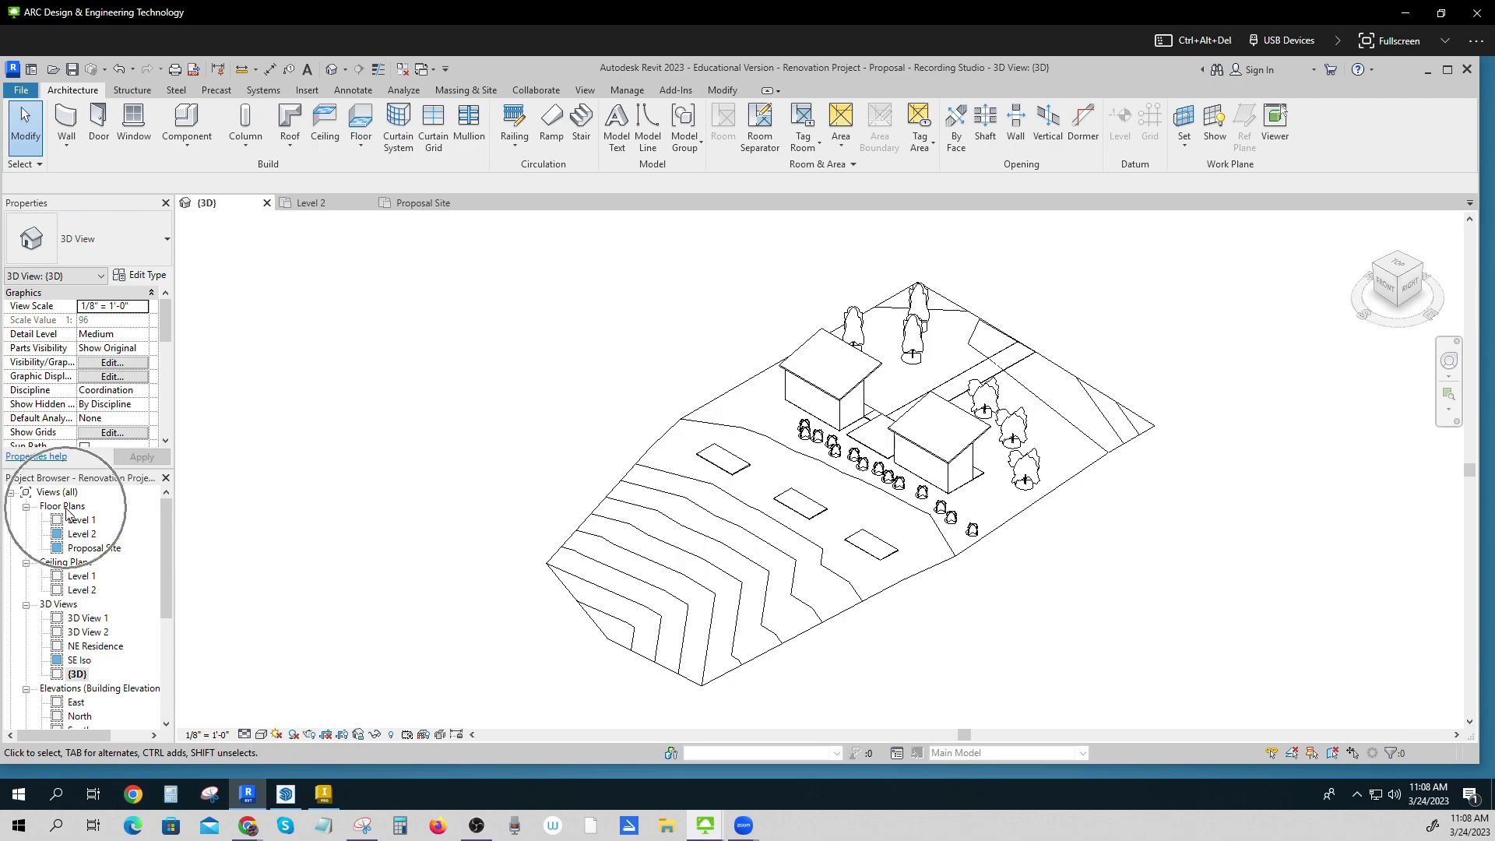
In the Level 2 floor plan, move the crop region's left edge slightly outward and hide the region again
double_click(81, 534)
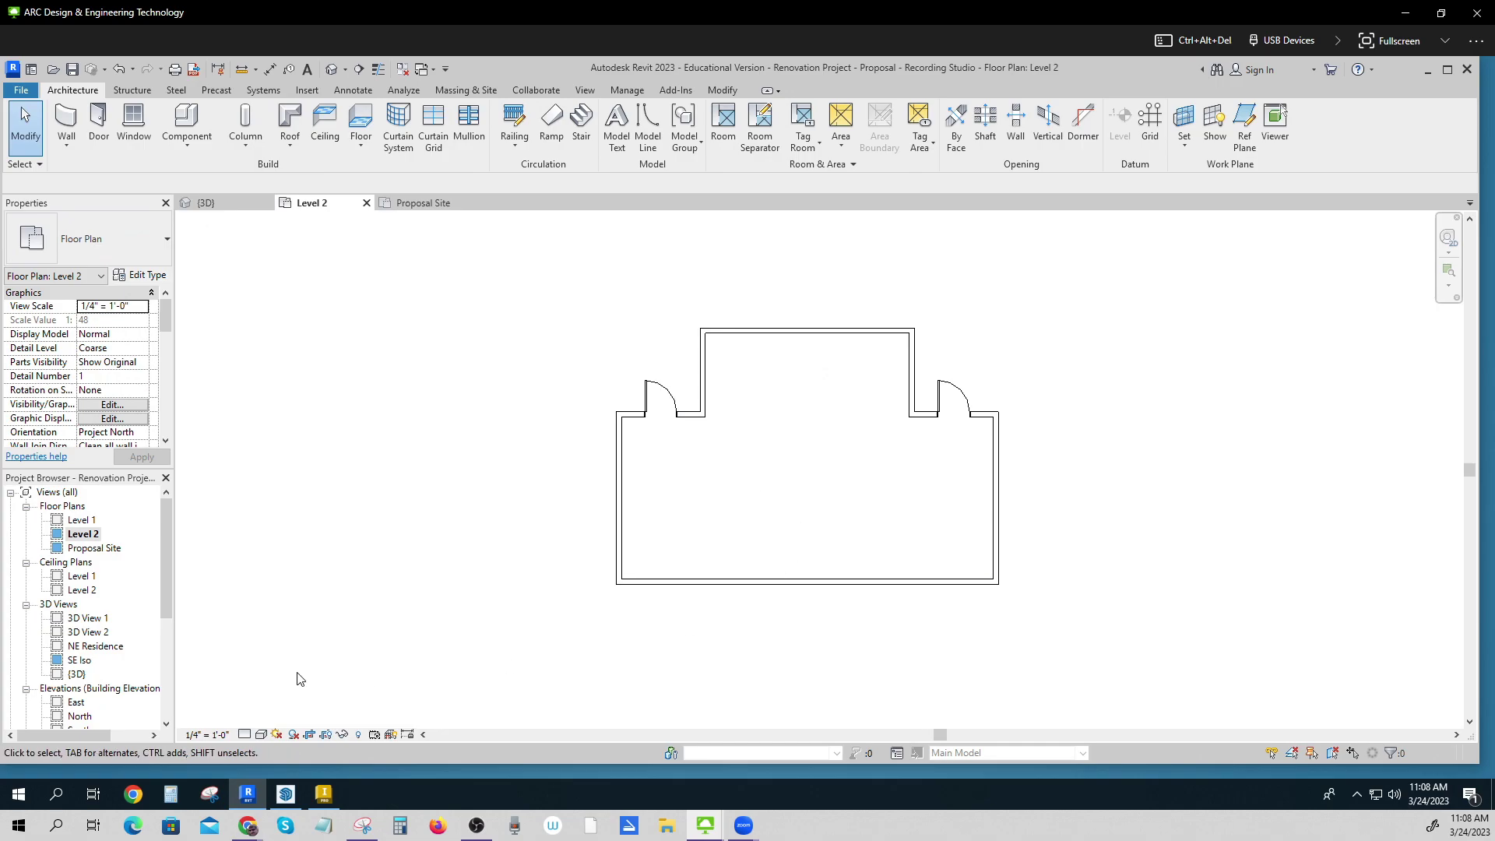
key("ctrl")
left_click(327, 736)
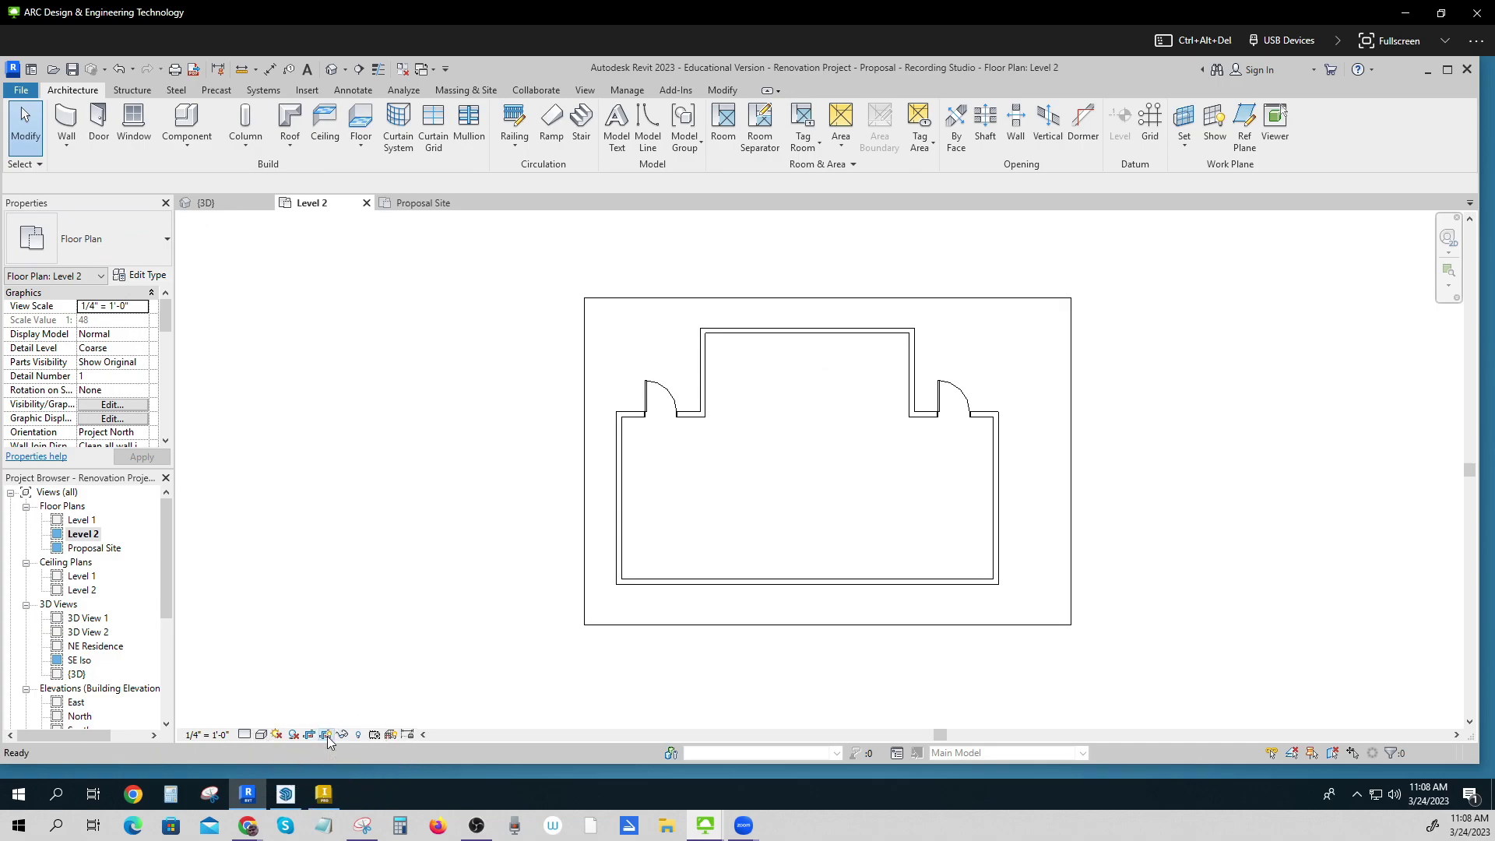
scroll(436, 661, "down", 1)
scroll(436, 661, "down", 1)
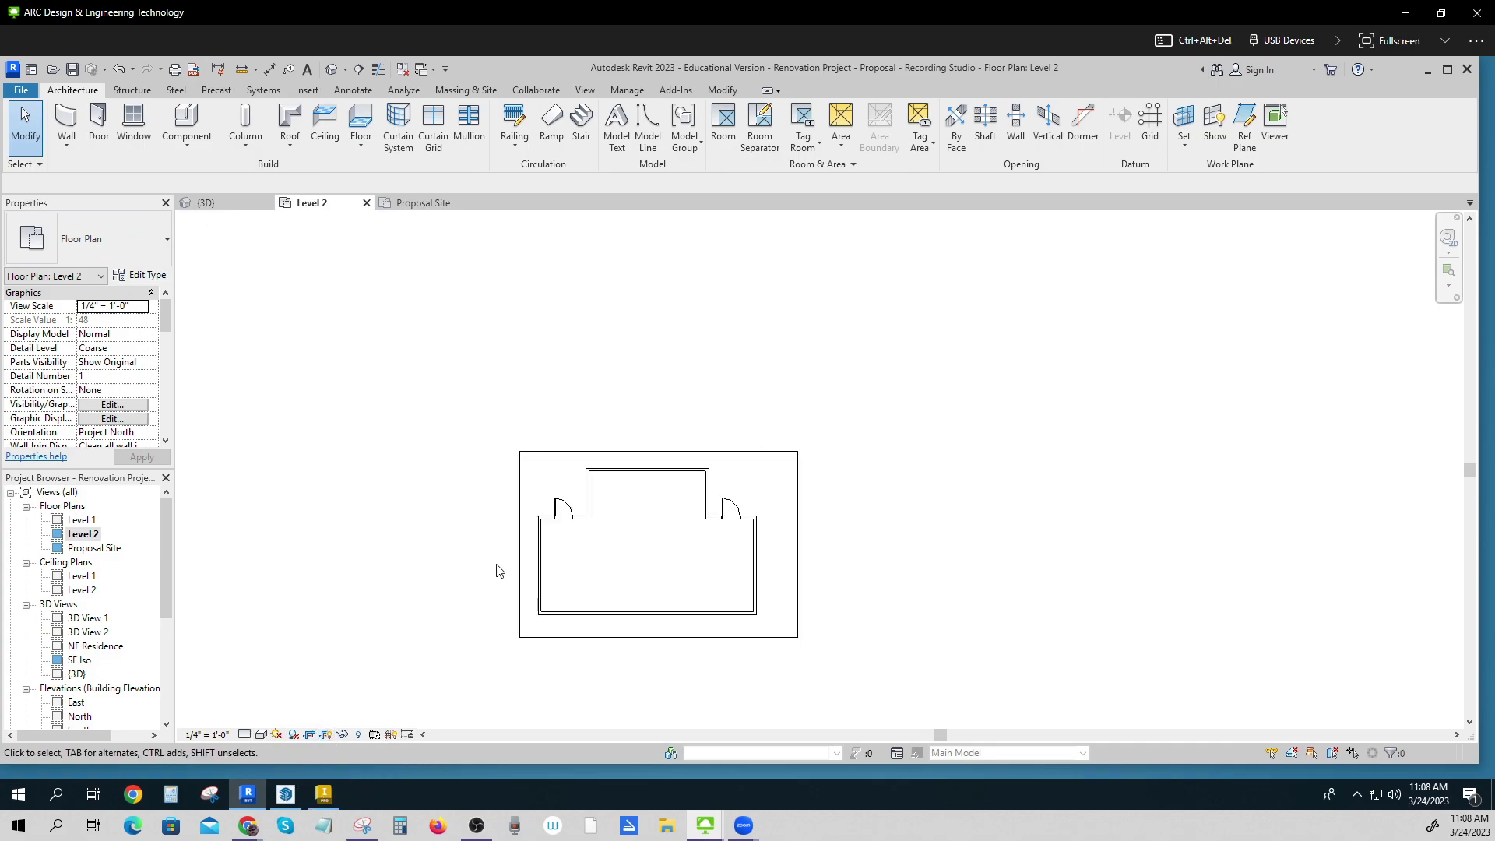
left_click(518, 545)
mouse_move(518, 545)
left_mouse_down()
mouse_move(200, 590)
mouse_move(347, 544)
mouse_move(508, 543)
left_mouse_up()
left_click(651, 682)
scroll(592, 629, "up", 1)
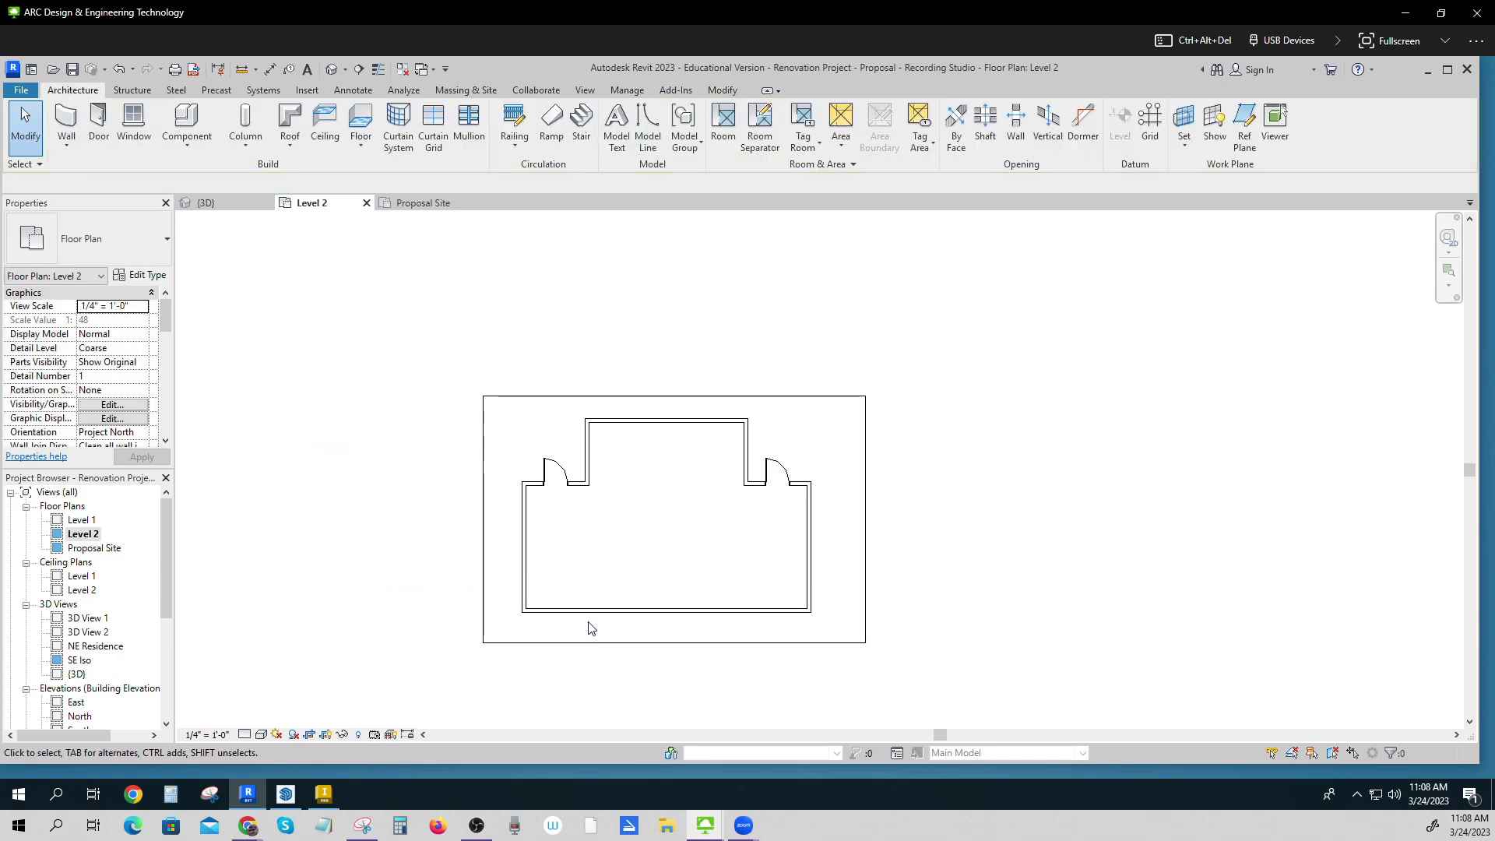
left_click(326, 735)
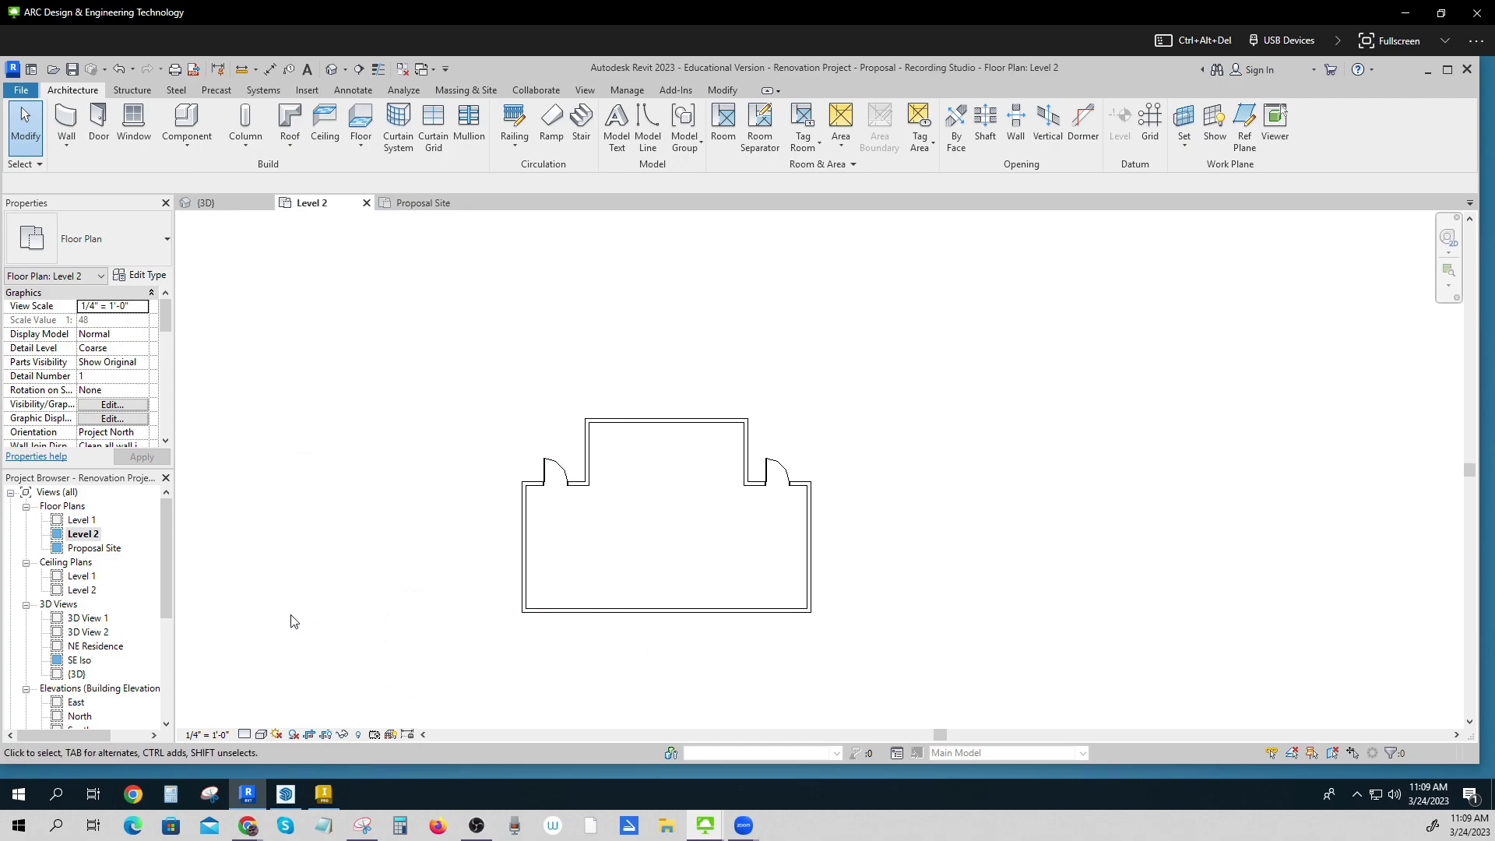
Examine the underlay base and top level settings in the Level 2 view's properties
key("ctrl")
key("ctrl")
left_click_drag(166, 320, 165, 363)
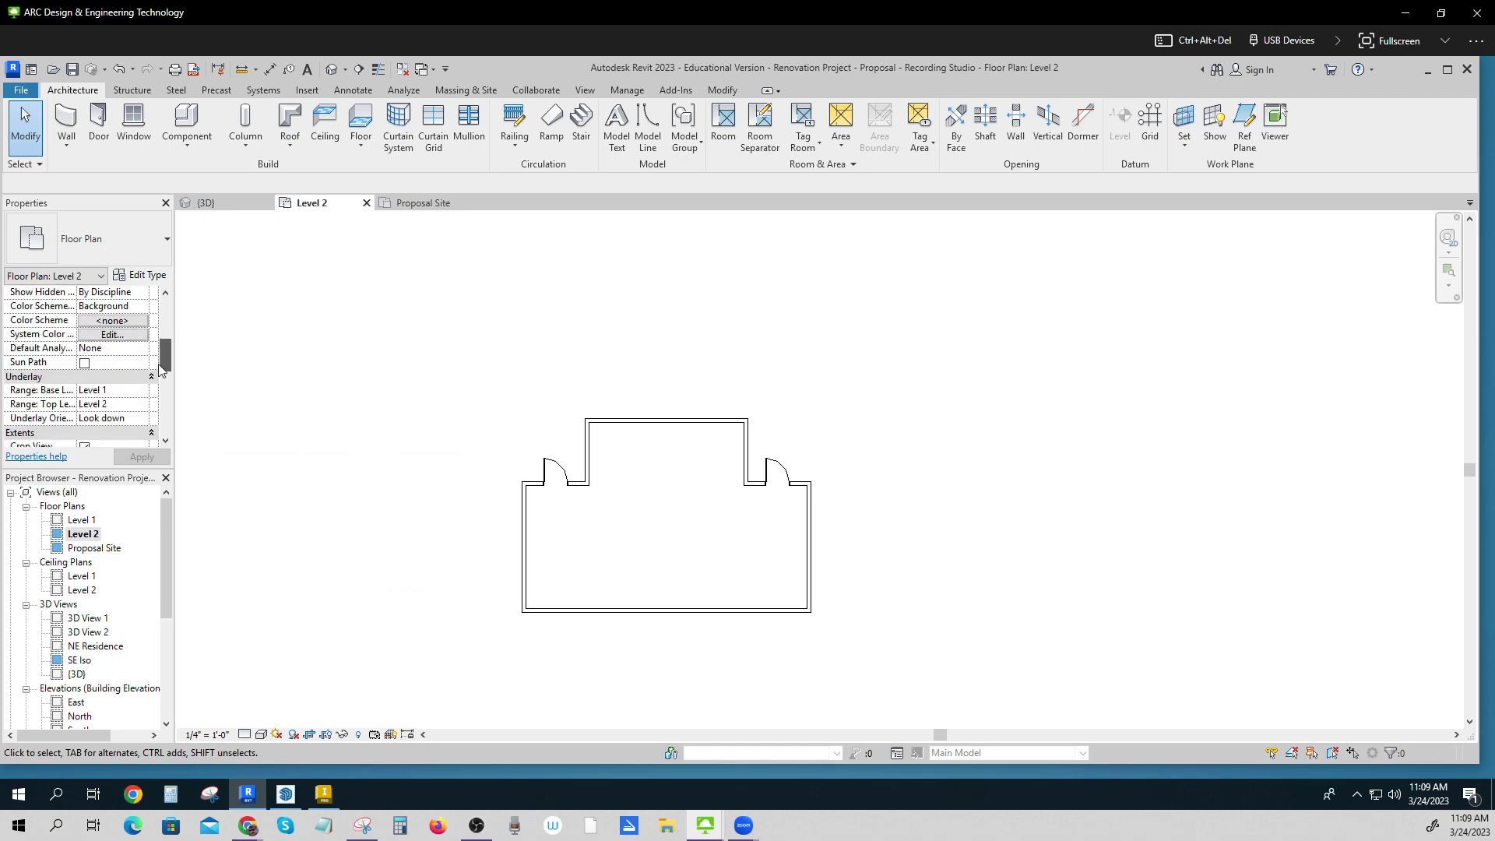
key("ctrl")
key("ctrl")
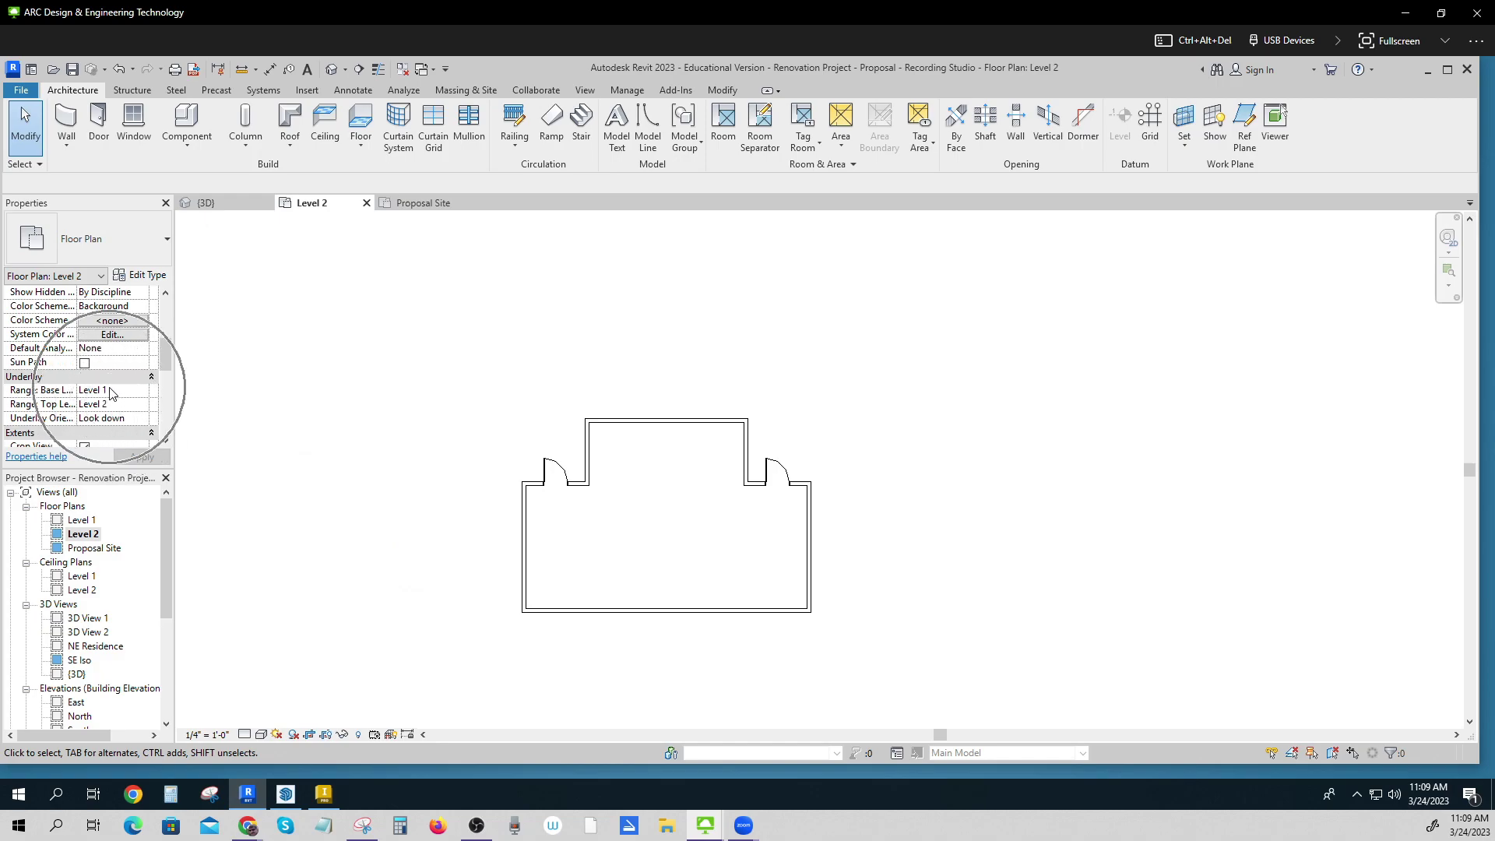
left_click_drag(167, 357, 162, 298)
key("ctrl")
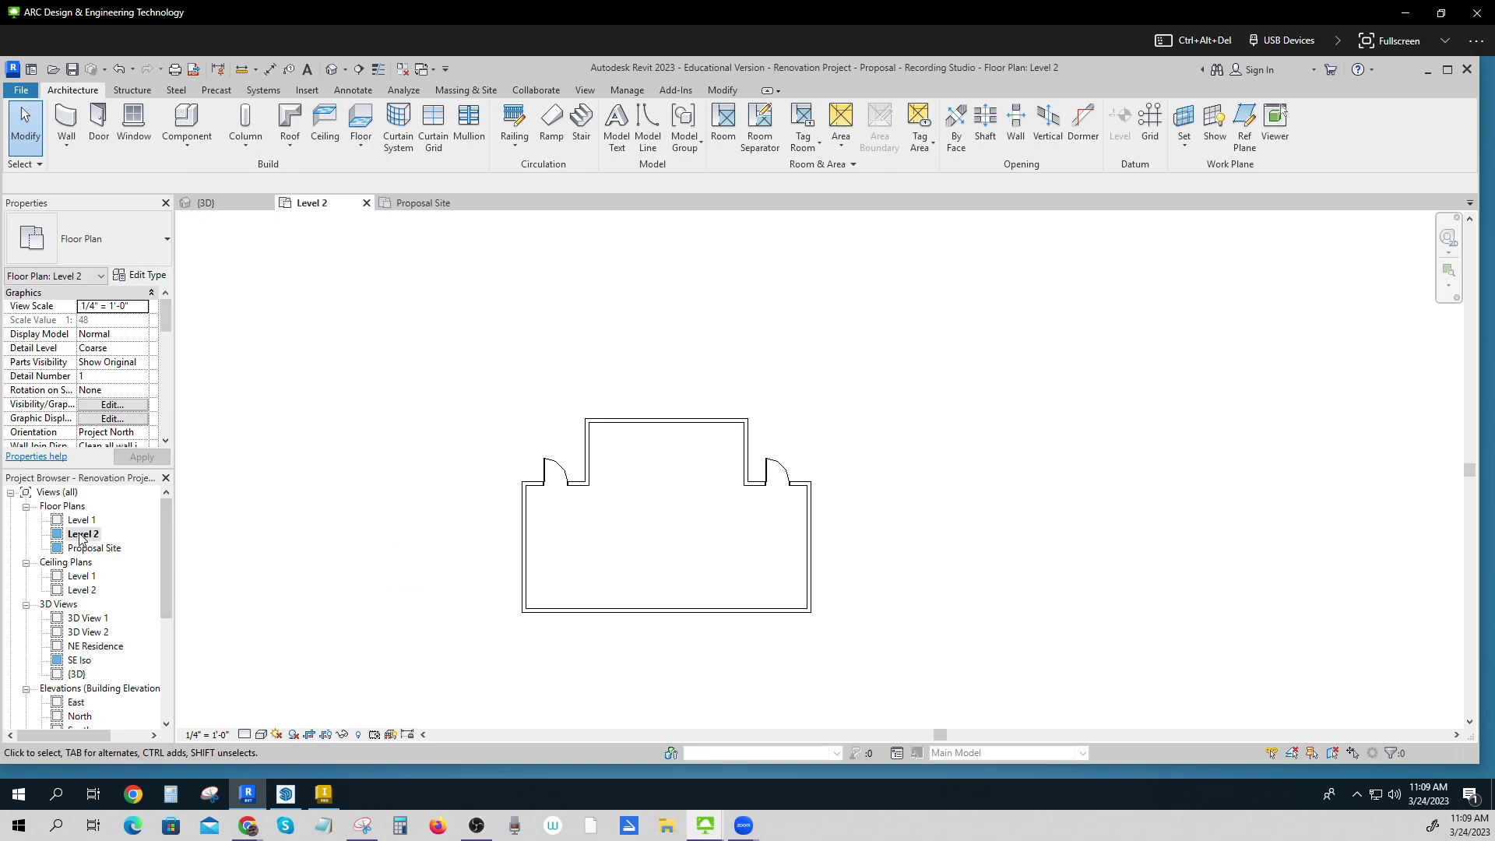
Check which user interface elements are enabled, including the Project Browser and System Browser
key("ctrl")
key("ctrl")
key("ctrl")
left_click(588, 92)
left_click(1355, 147)
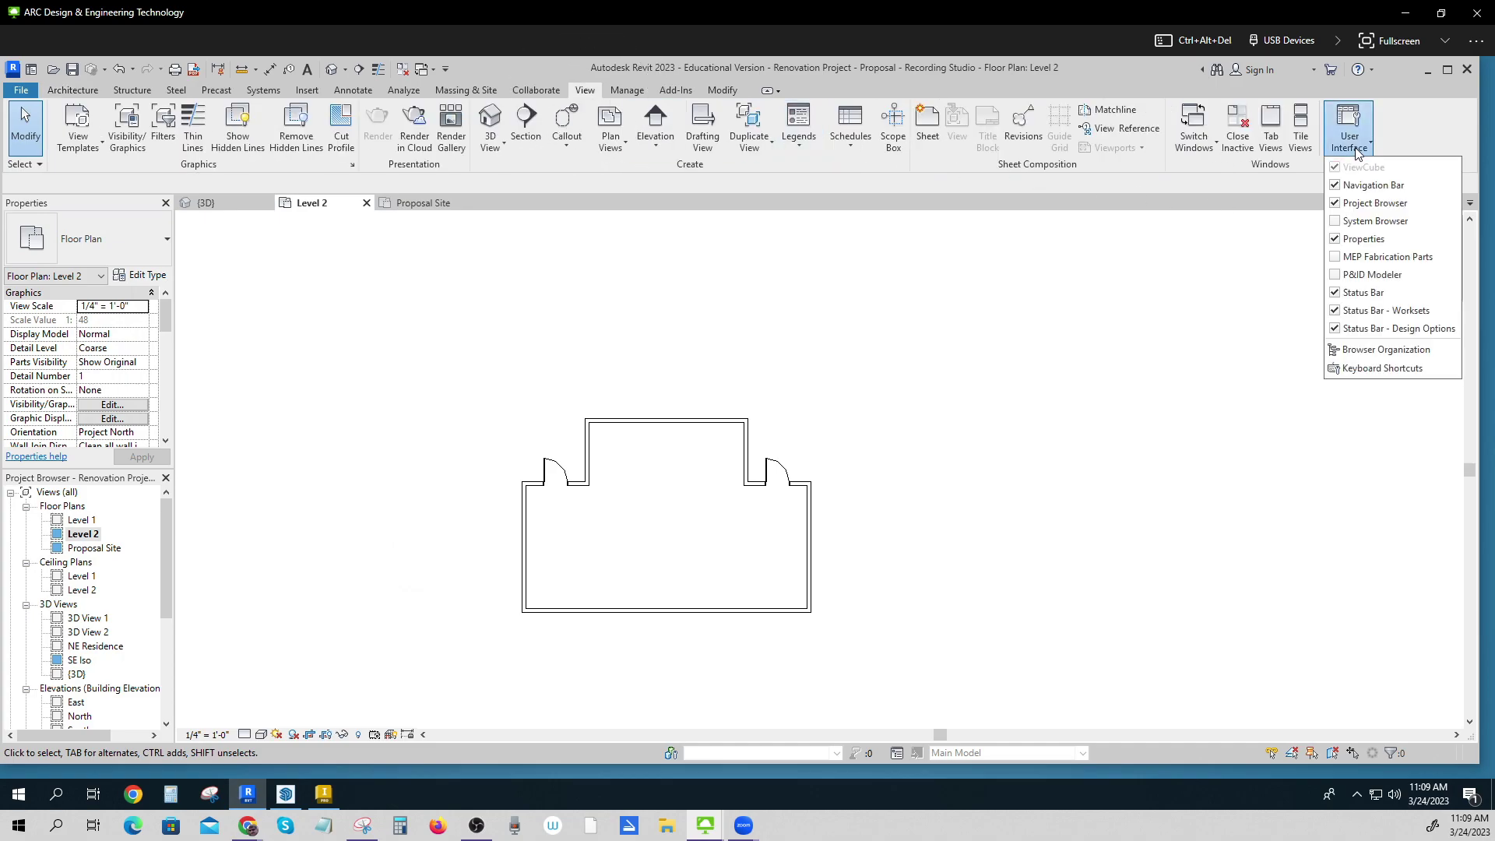
key("ctrl")
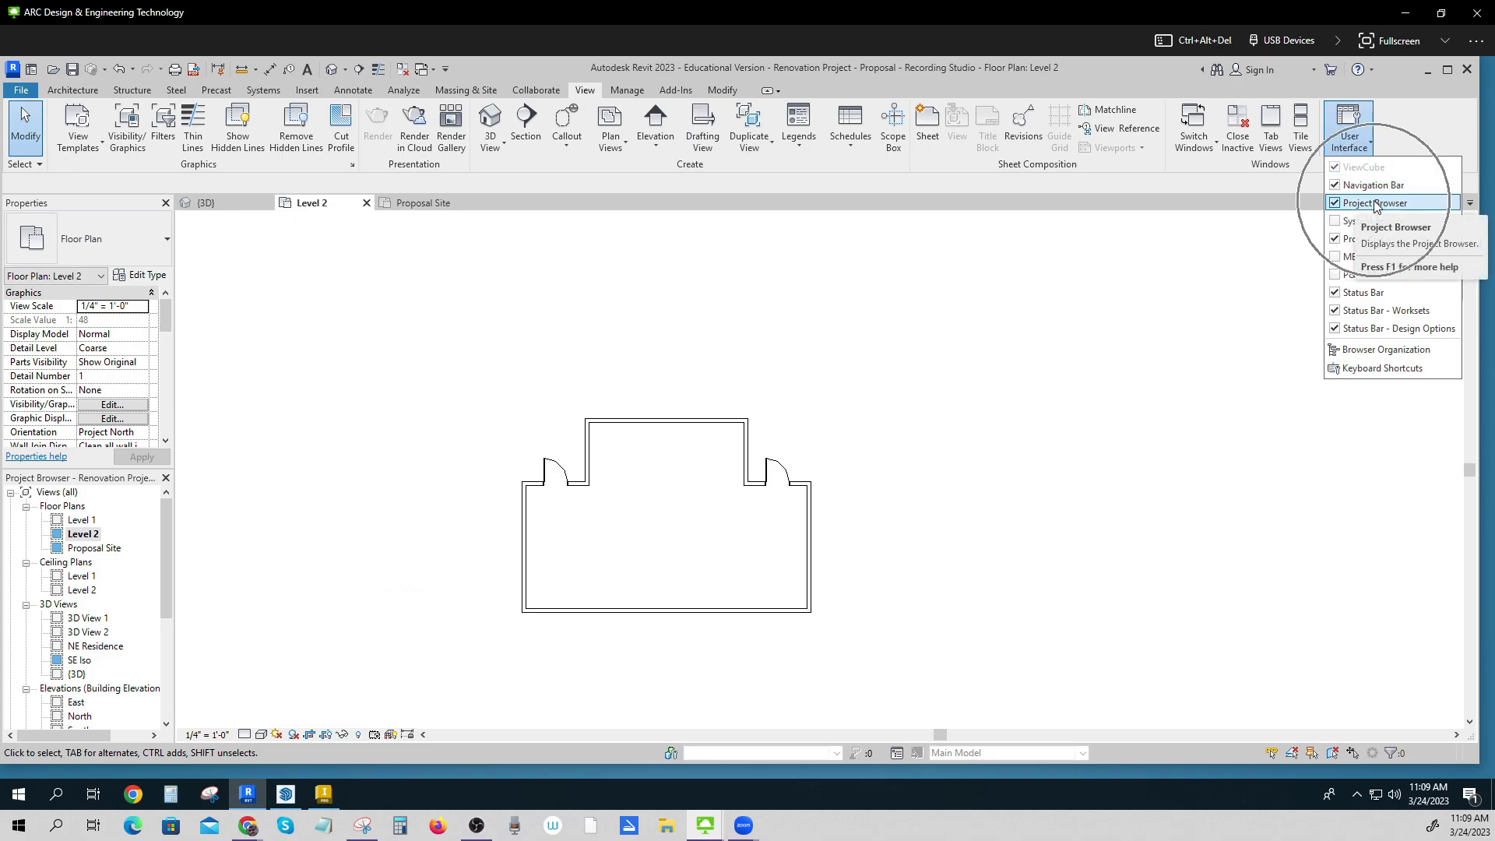
key("ctrl")
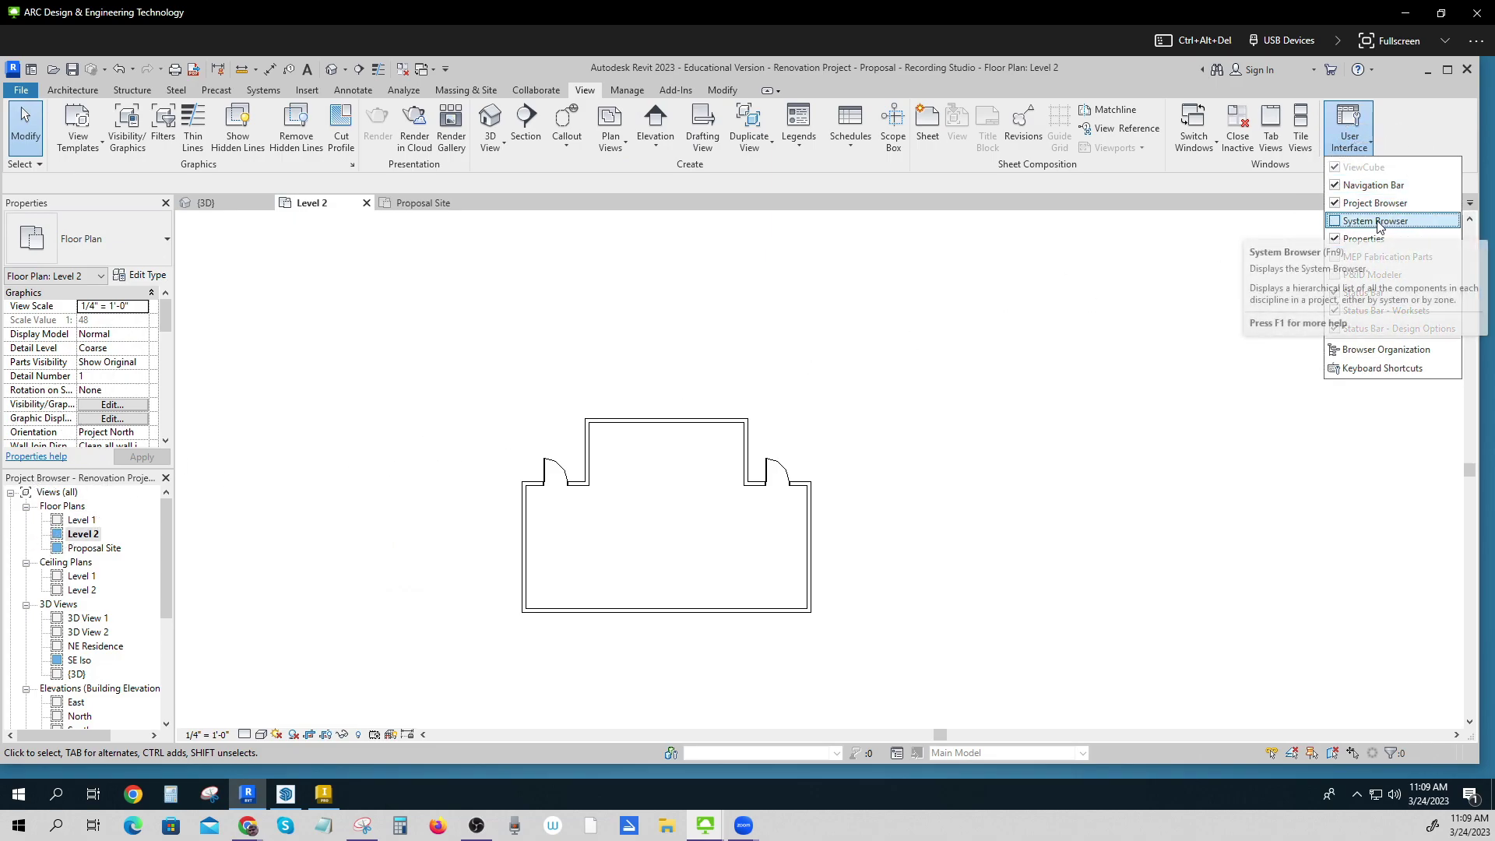
key("ctrl")
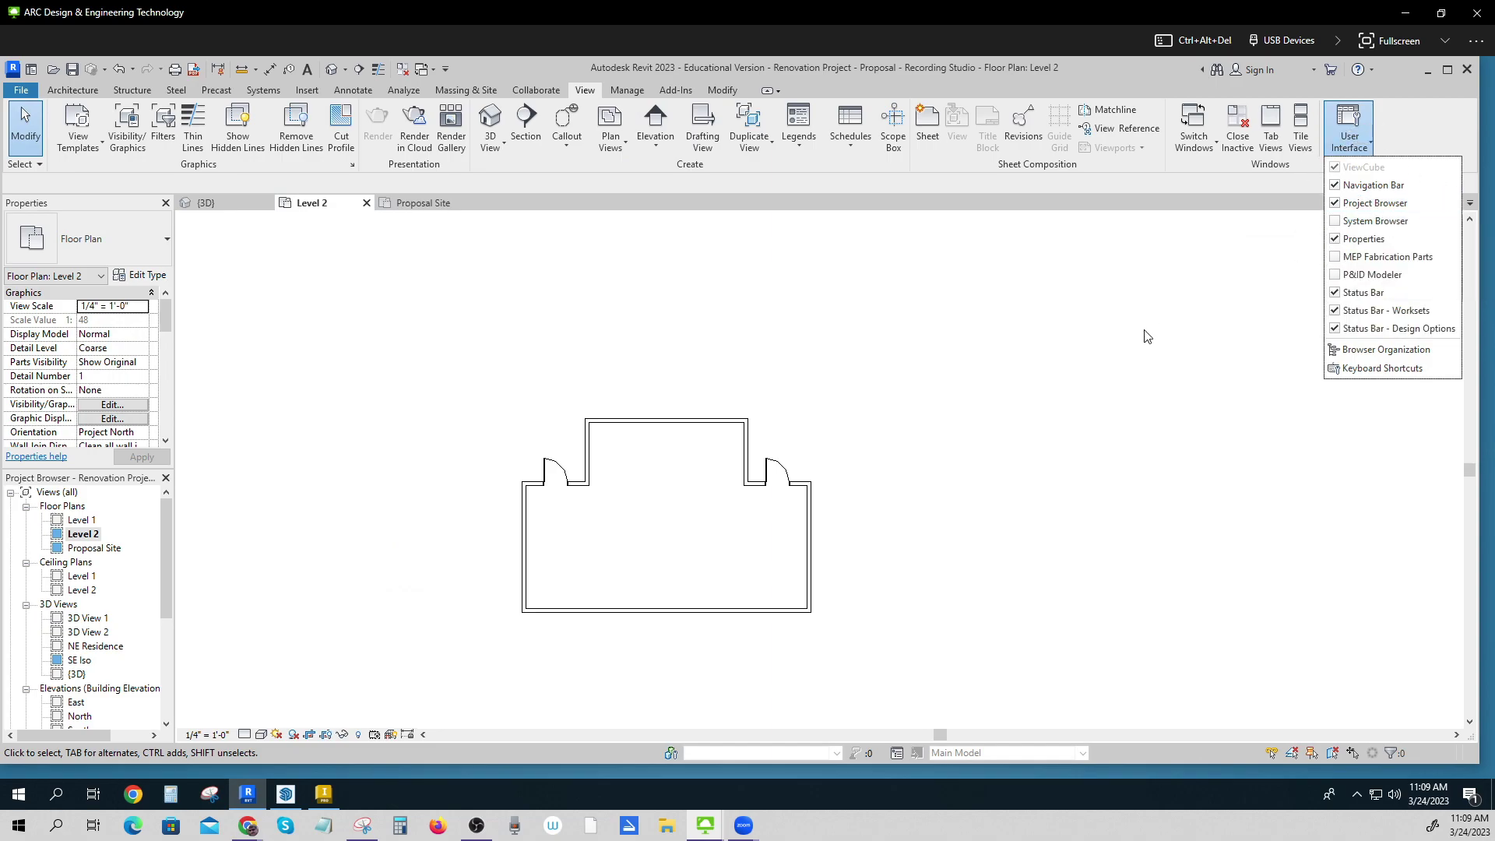
left_click(1141, 333)
left_click(69, 92)
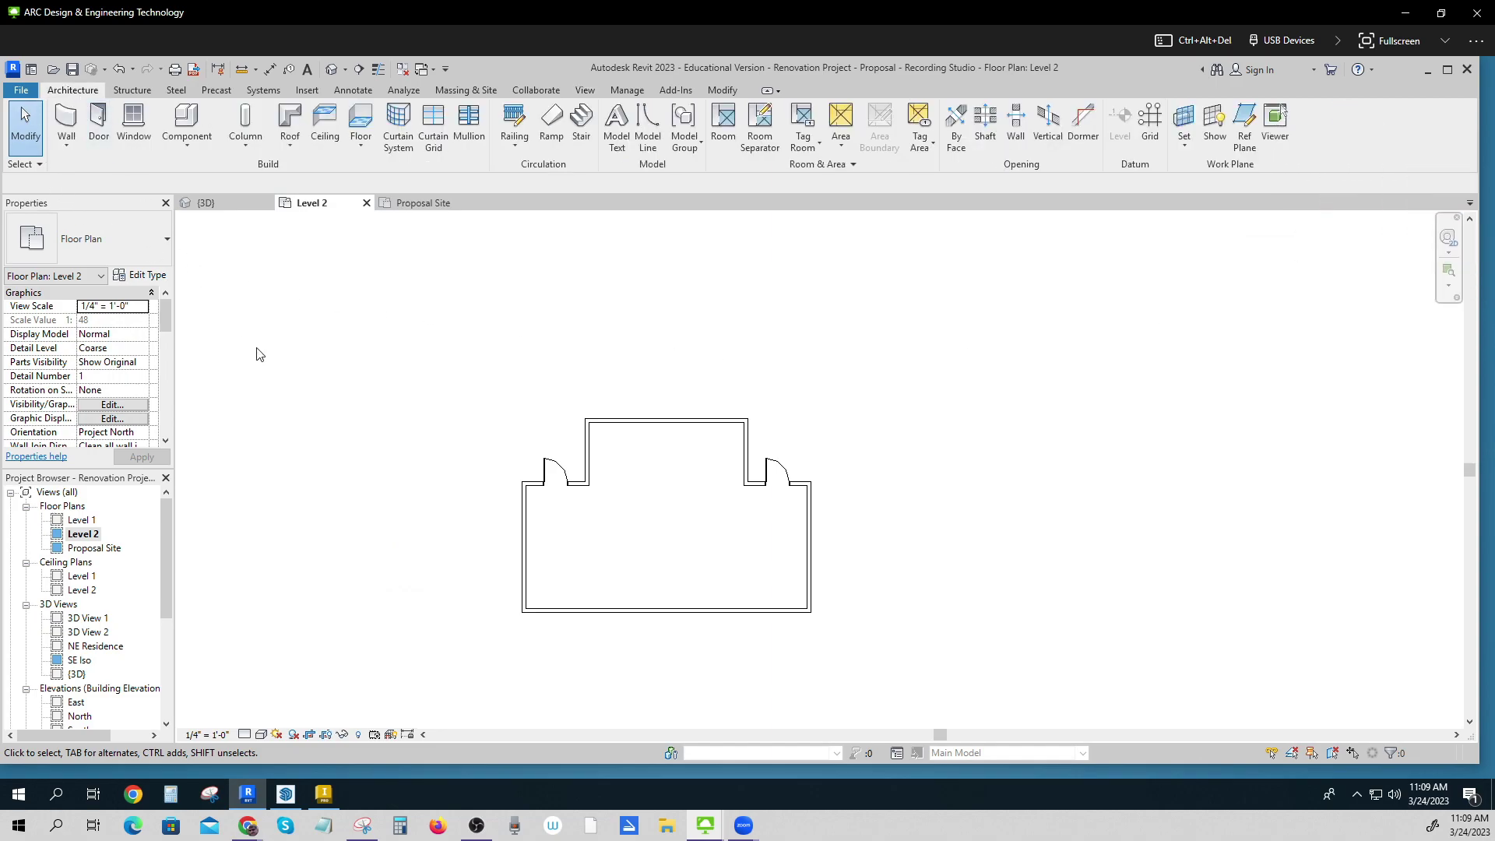
Duplicate the Level 2 floor plan view without detailing and rename the copy as Floor Plan - 1st Story
left_click(84, 537)
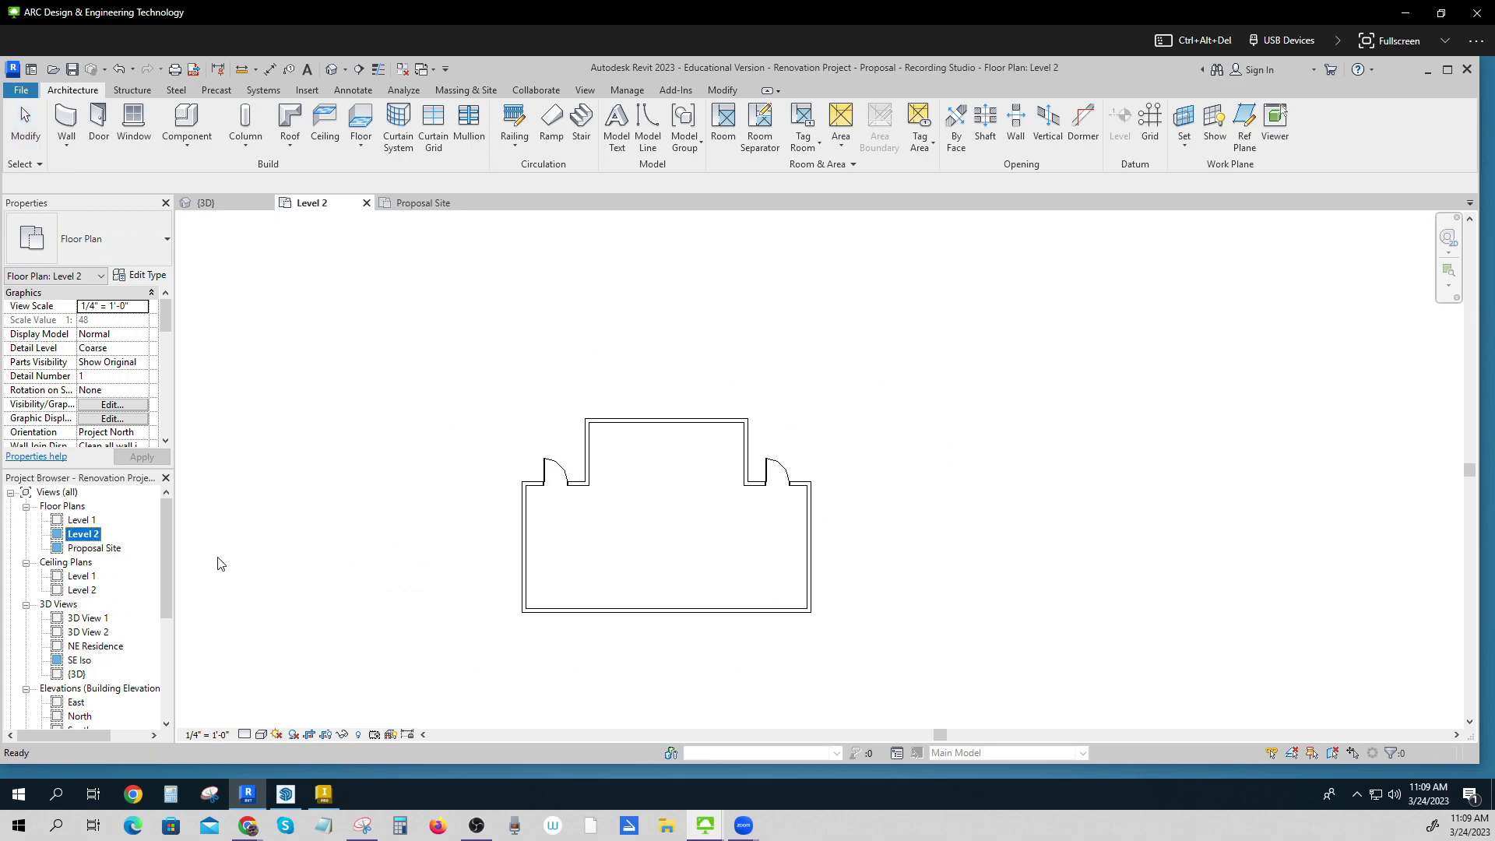
right_click(91, 541)
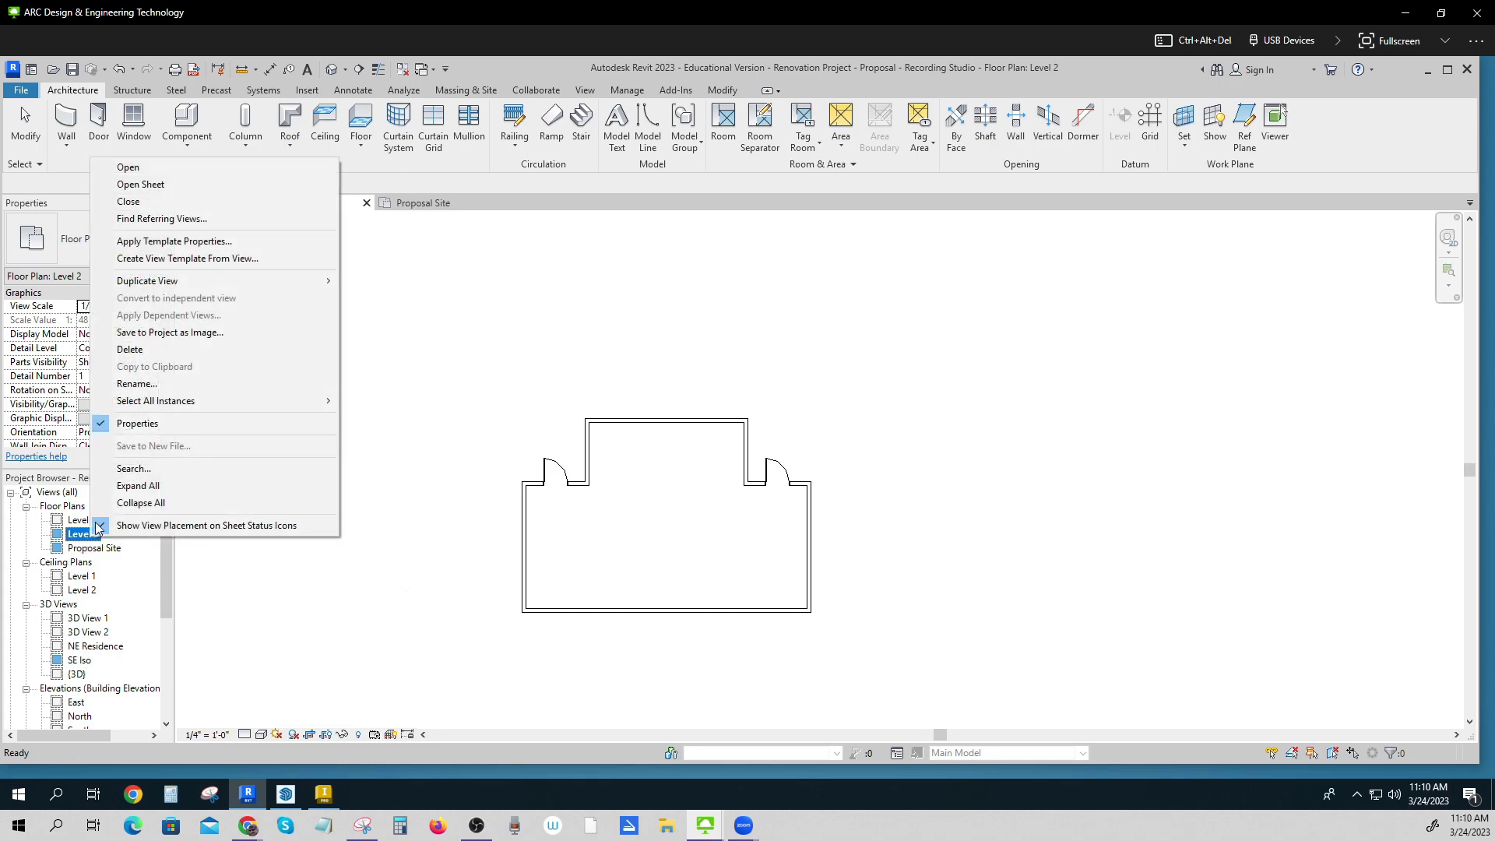
mouse_move(172, 286)
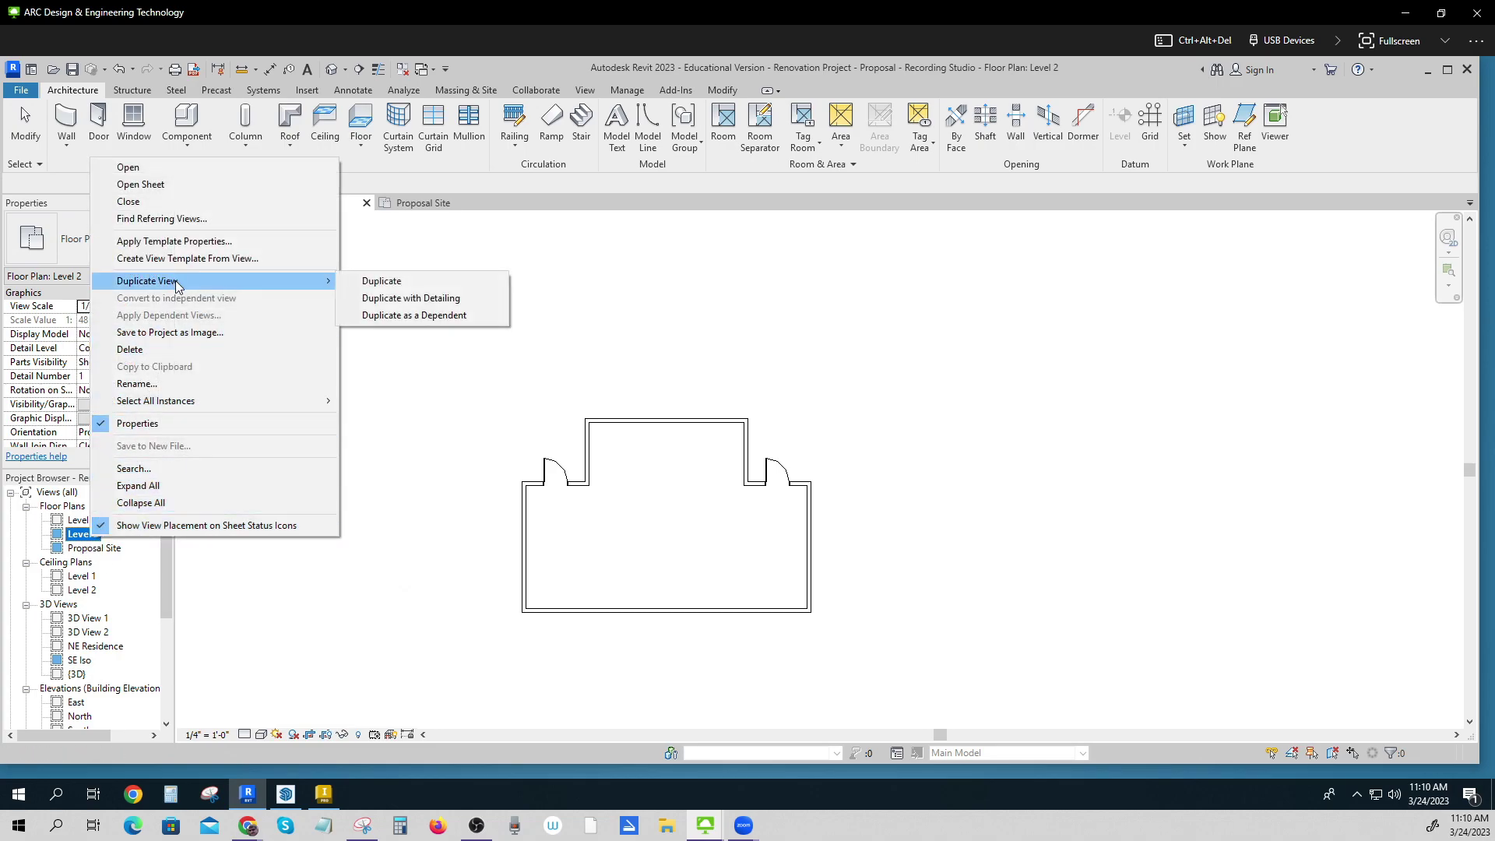
left_click(394, 285)
right_click(104, 549)
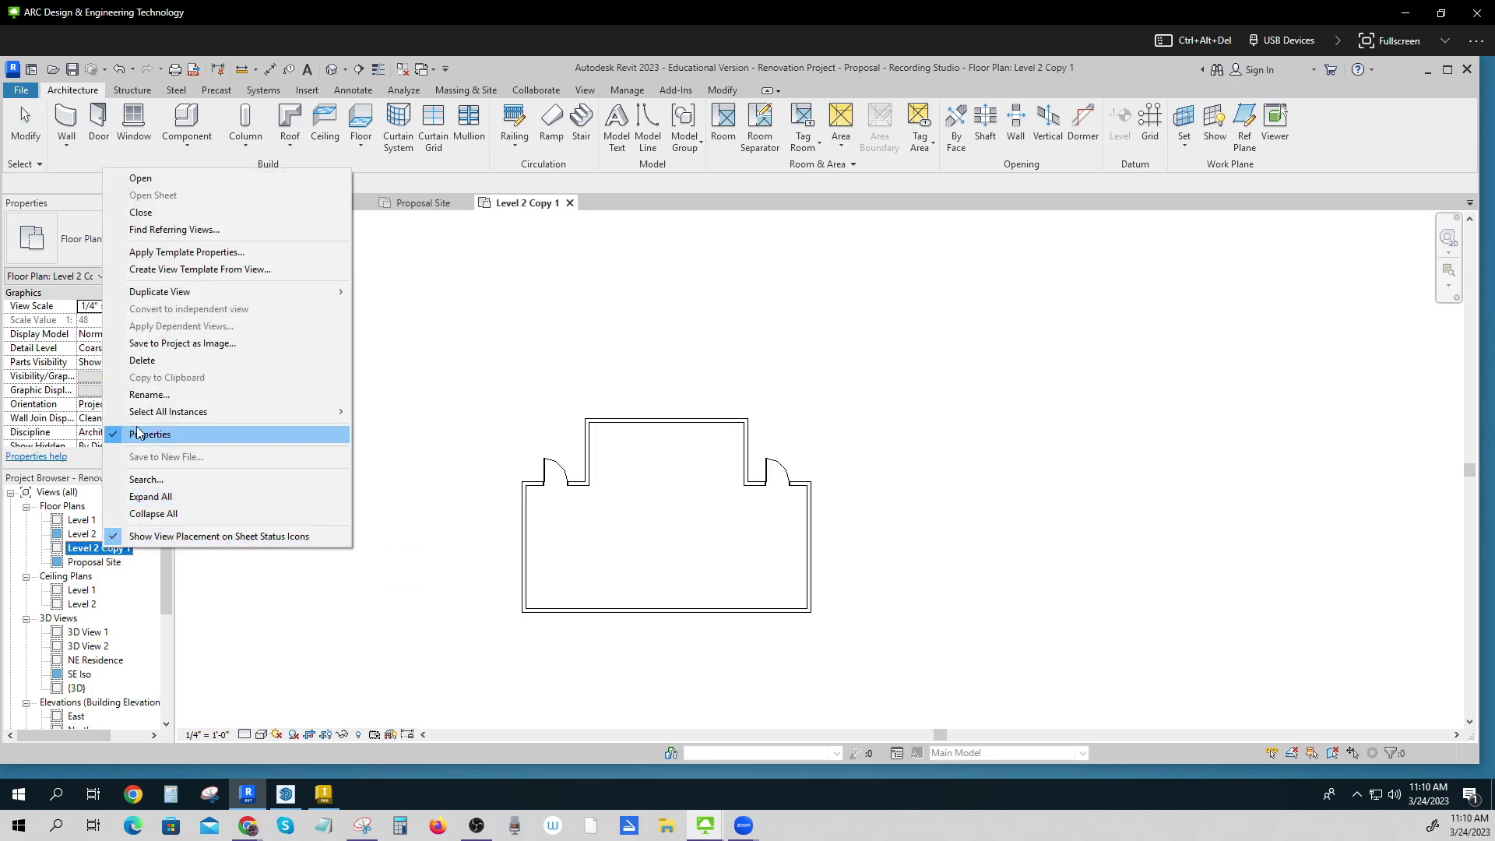
left_click(148, 395)
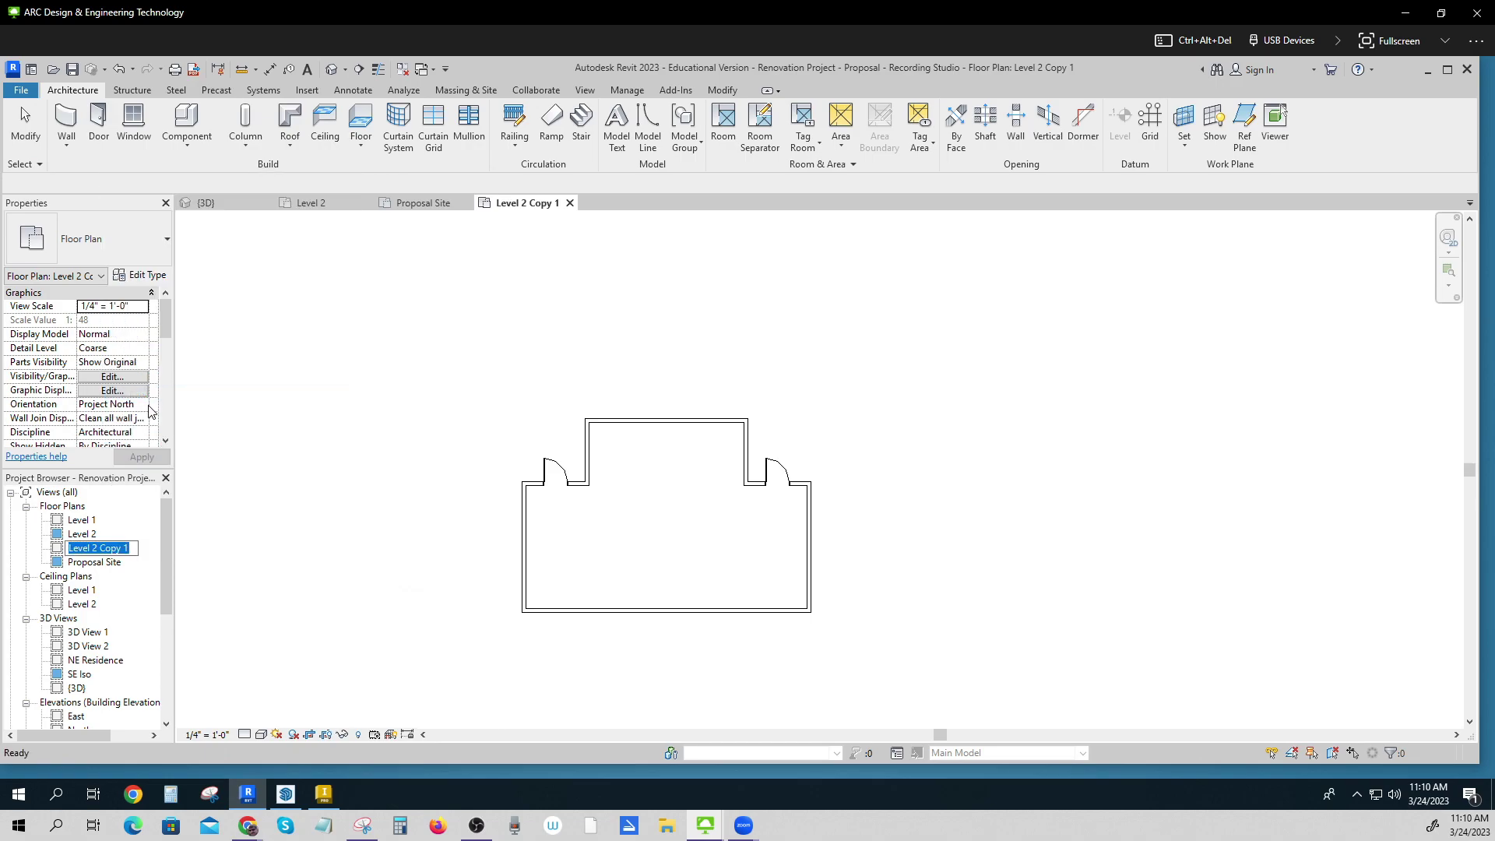
type("Floor Plan - 1st Story")
left_click(247, 598)
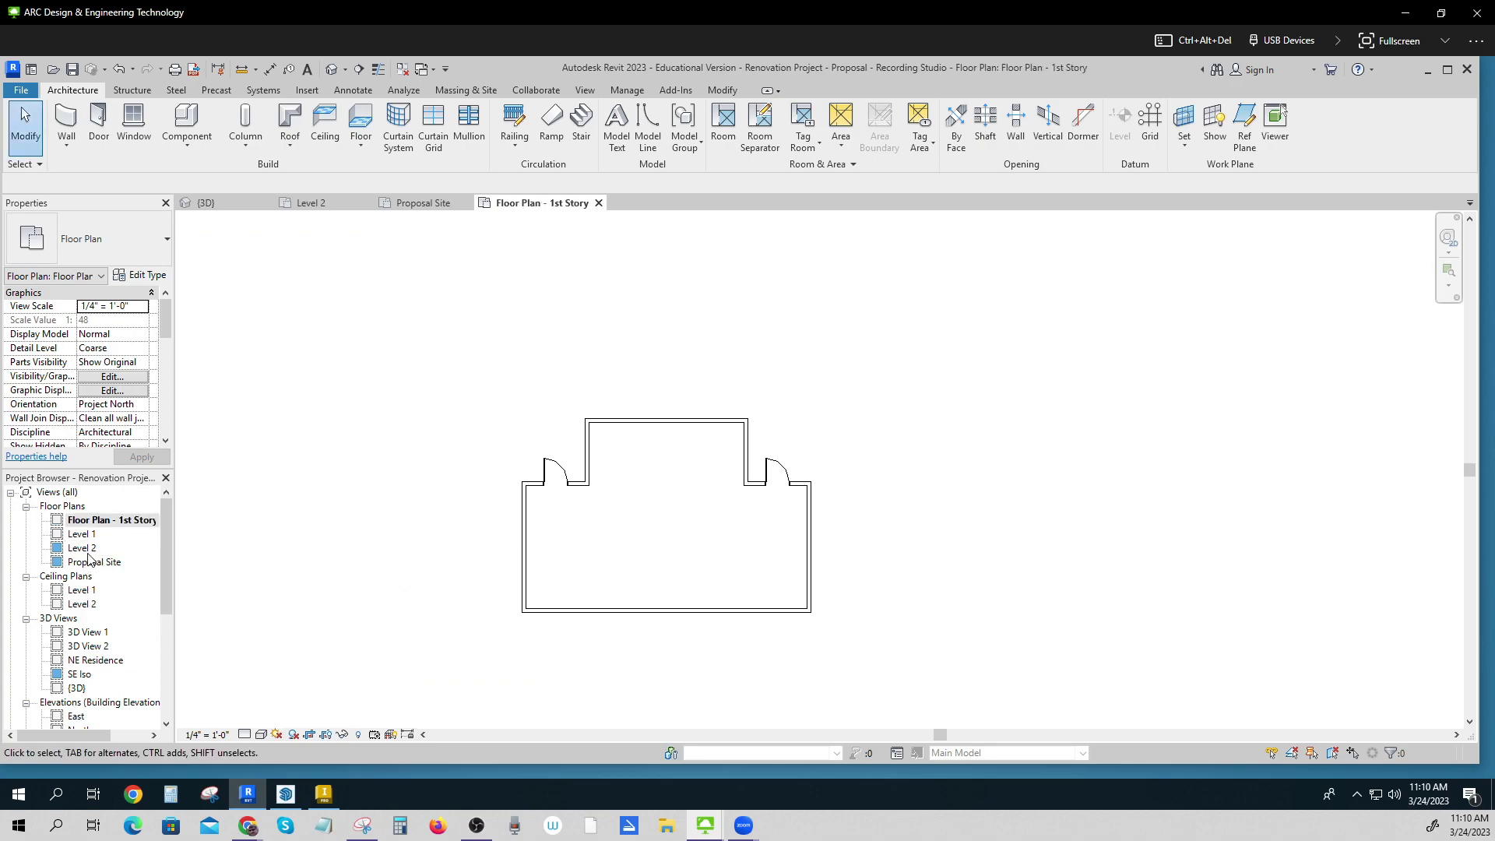
Duplicate the Floor Plan - 1st Story view without detailing
left_click(110, 520)
left_click(109, 522)
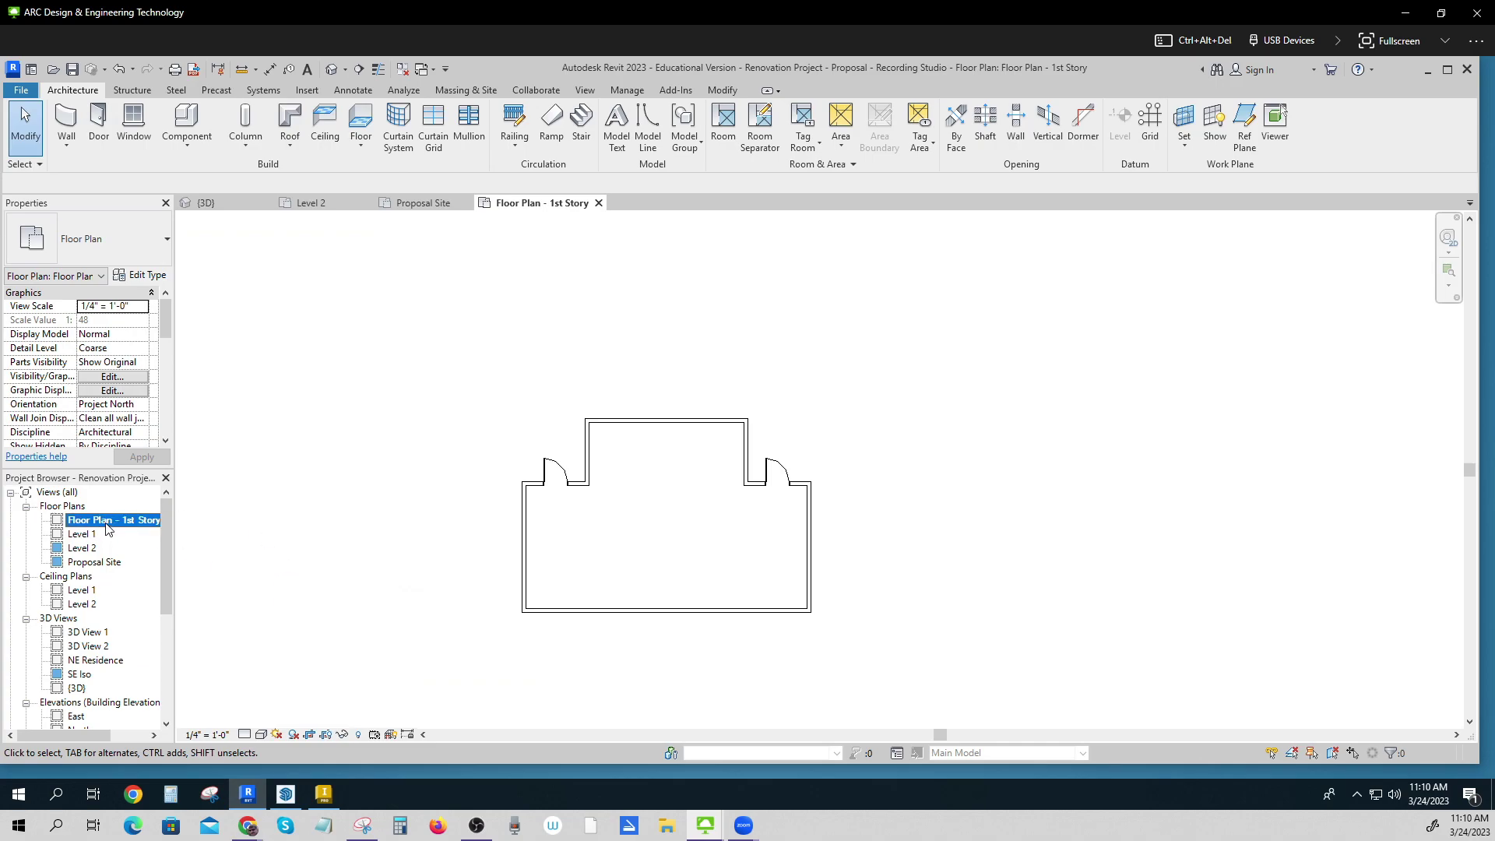
right_click(108, 527)
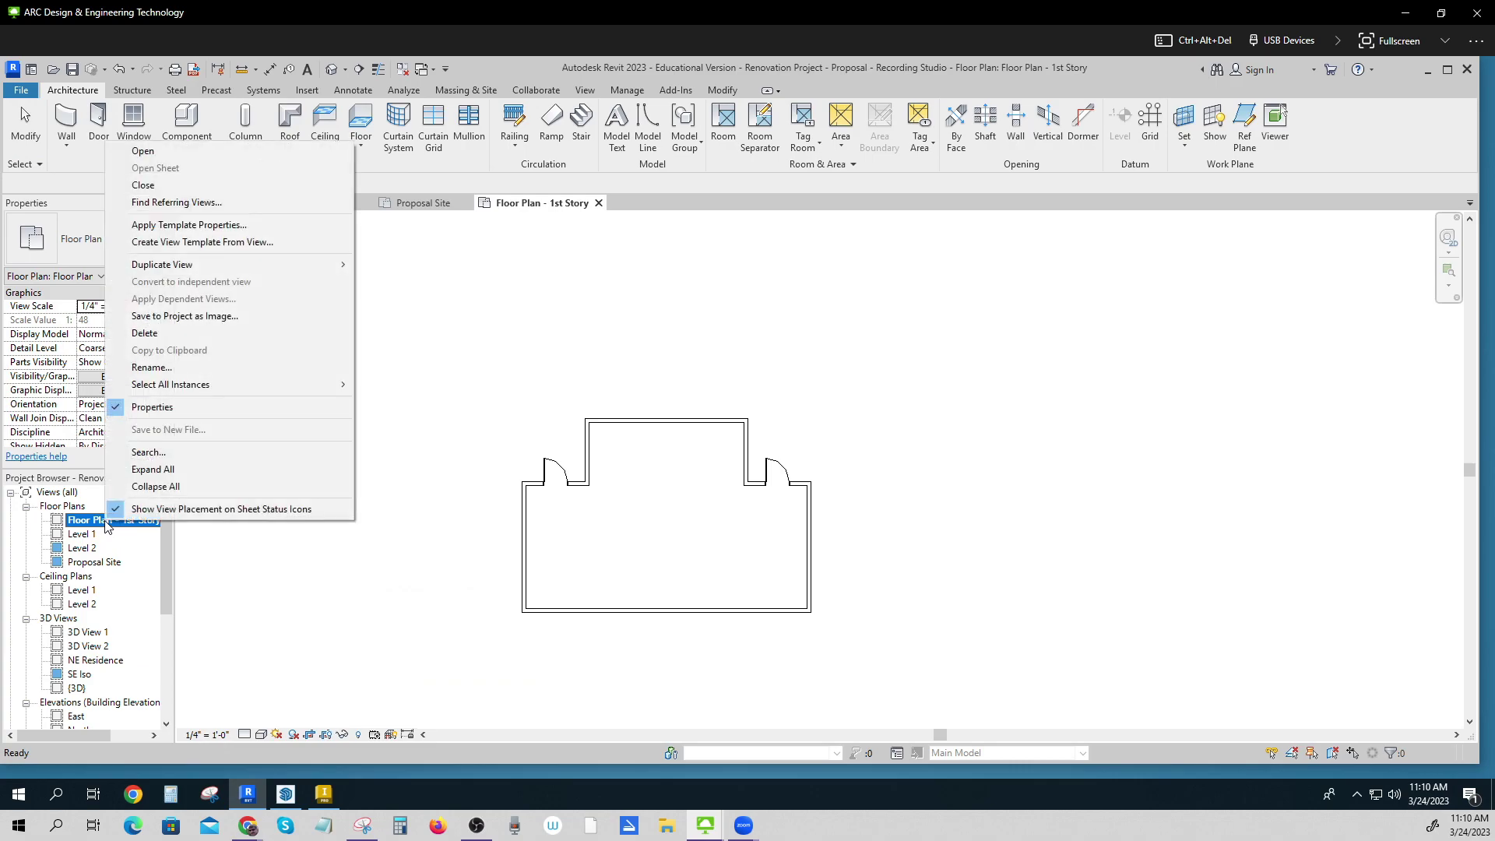
mouse_move(181, 273)
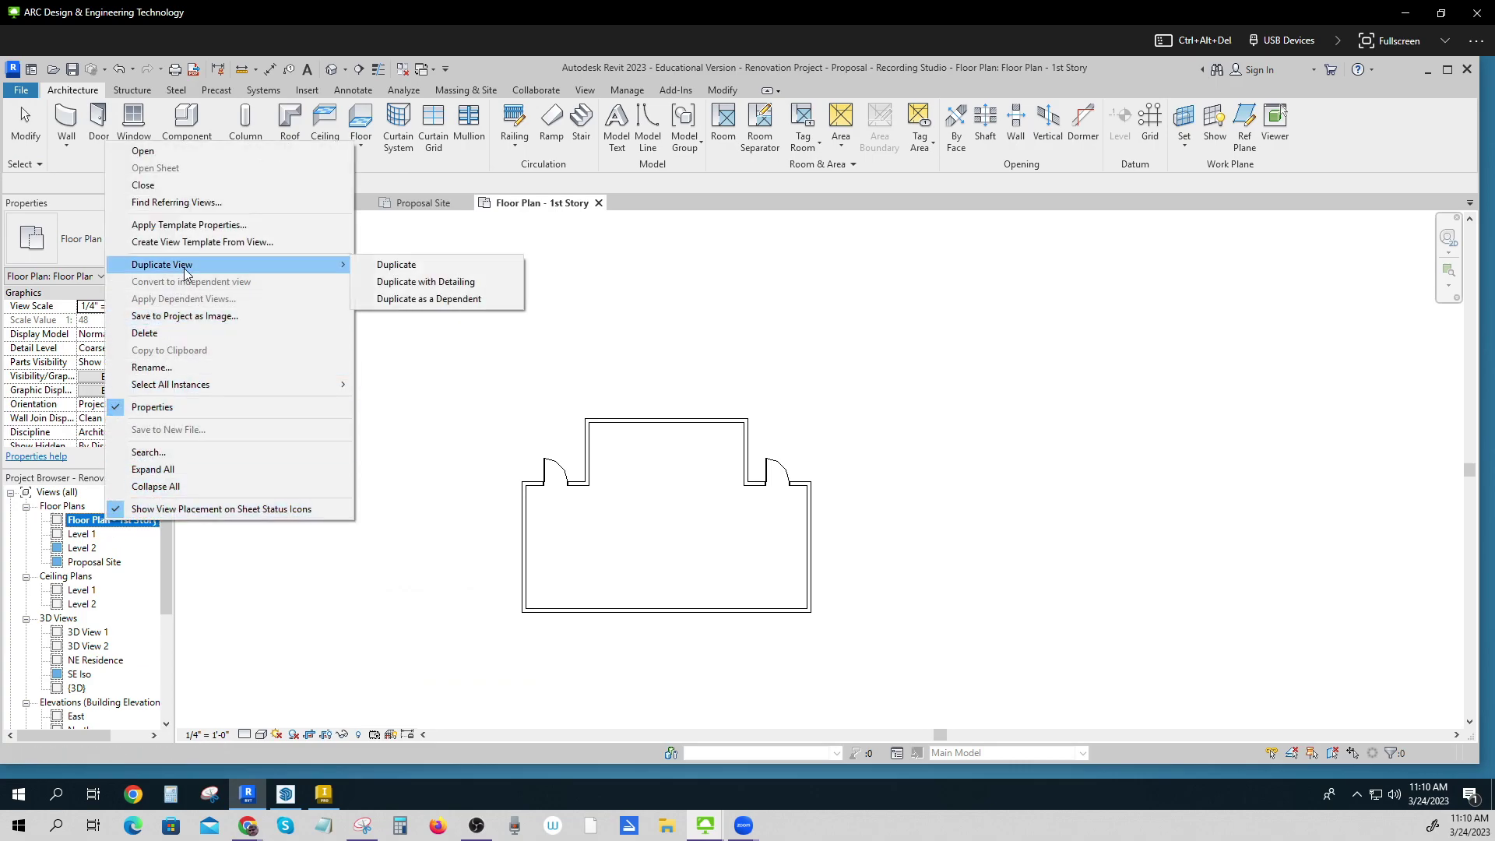
left_click(414, 267)
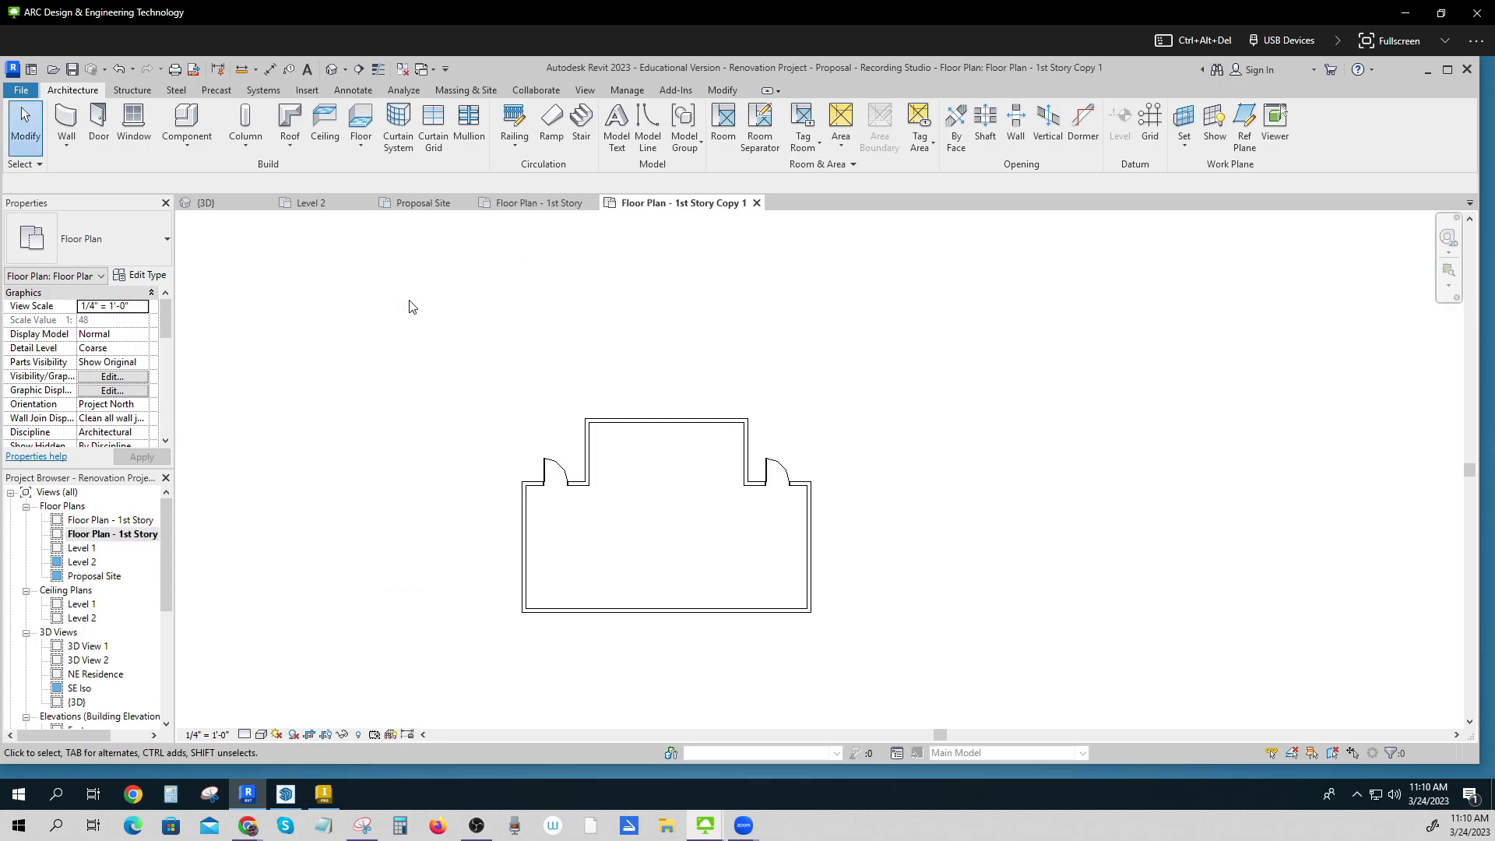
Replace Floor with Space in the duplicate's name so it reads Space Plan - 1st Story Copy 1
left_click(106, 537)
right_click(108, 541)
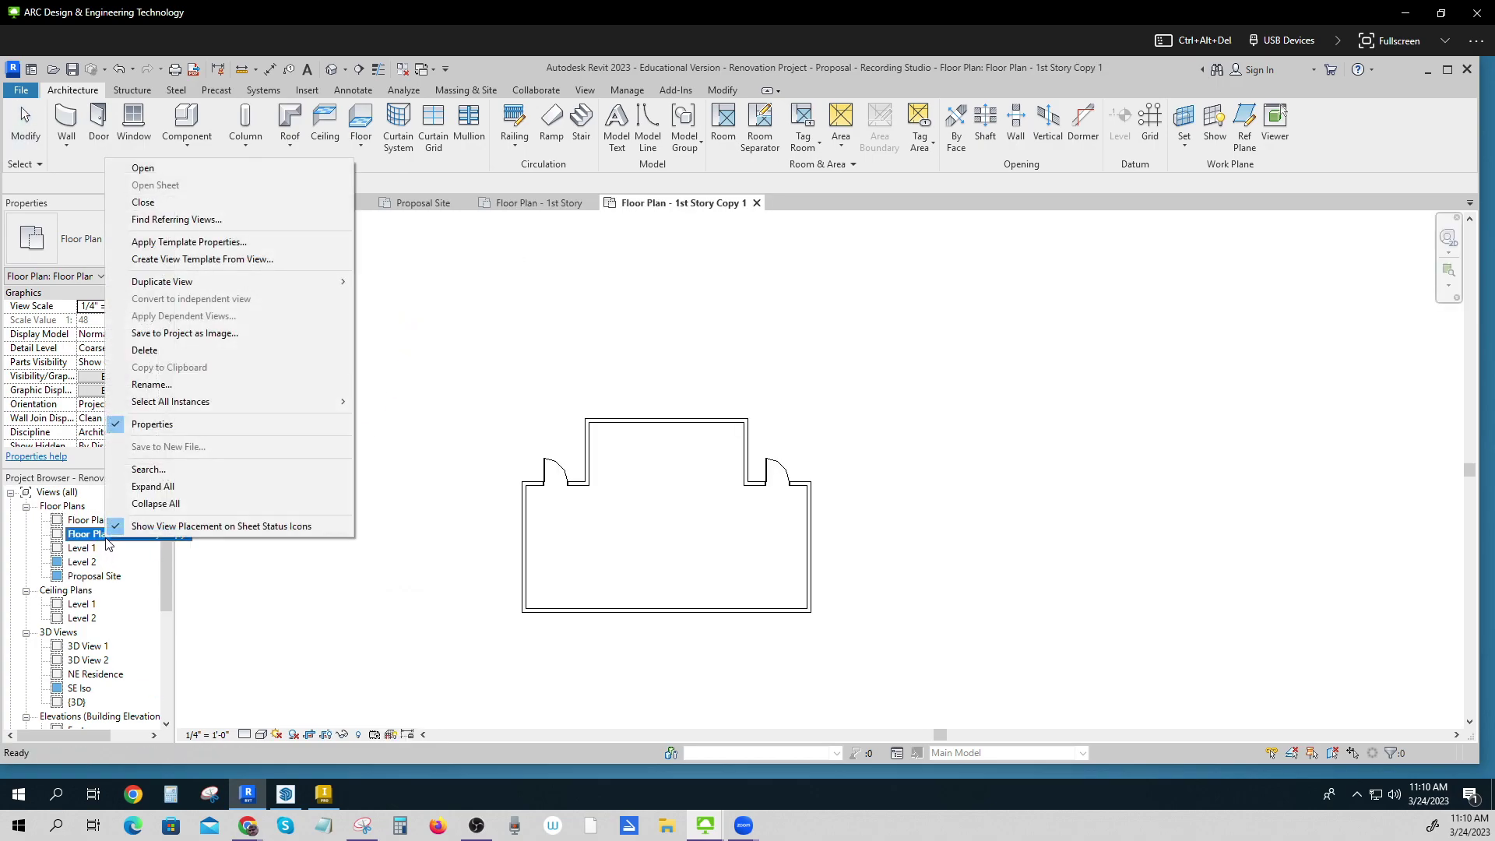
left_click(172, 384)
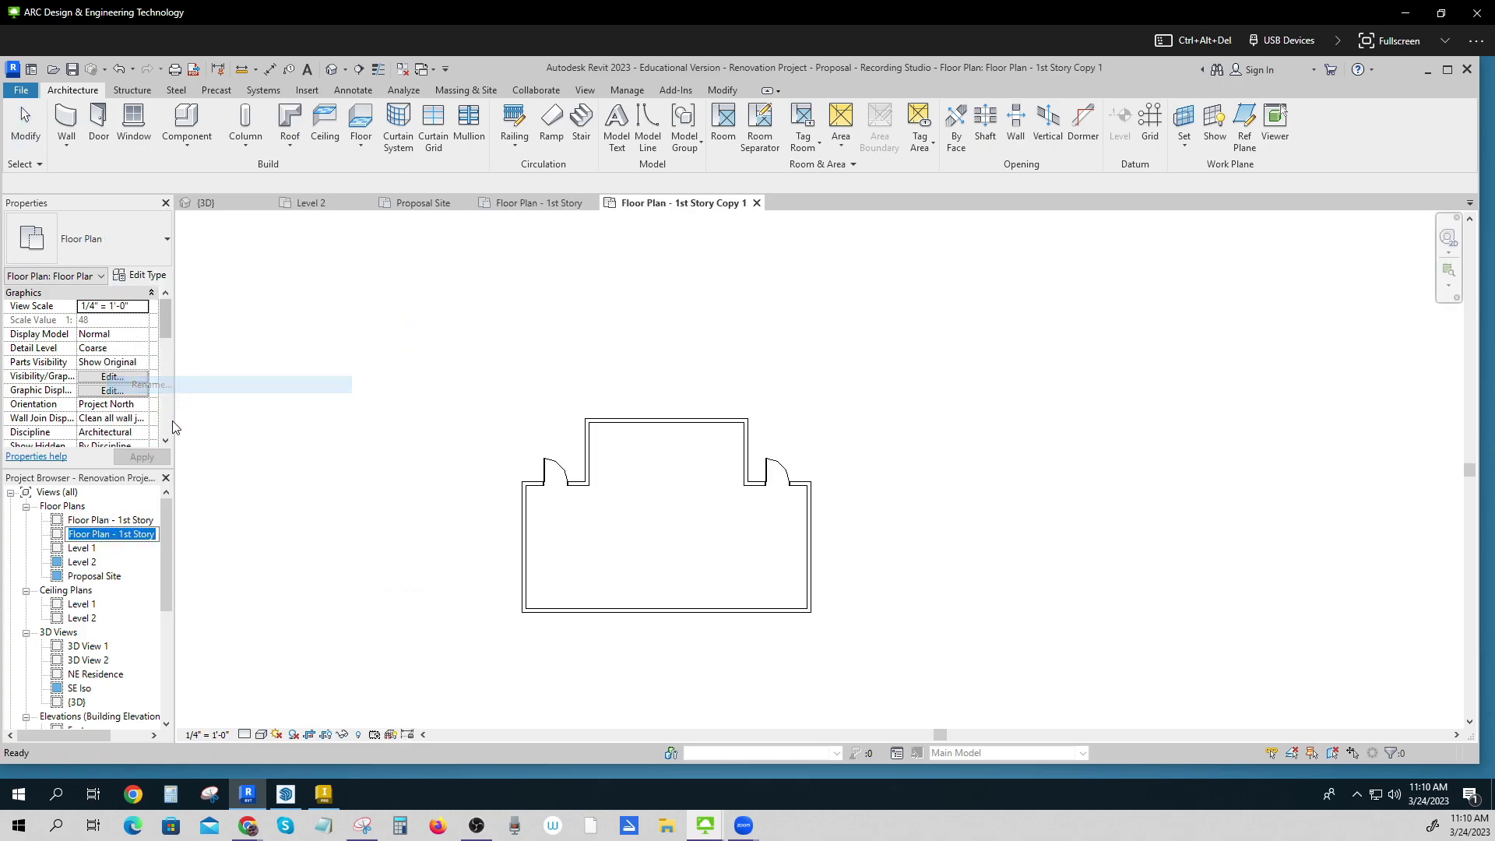
left_click(107, 534)
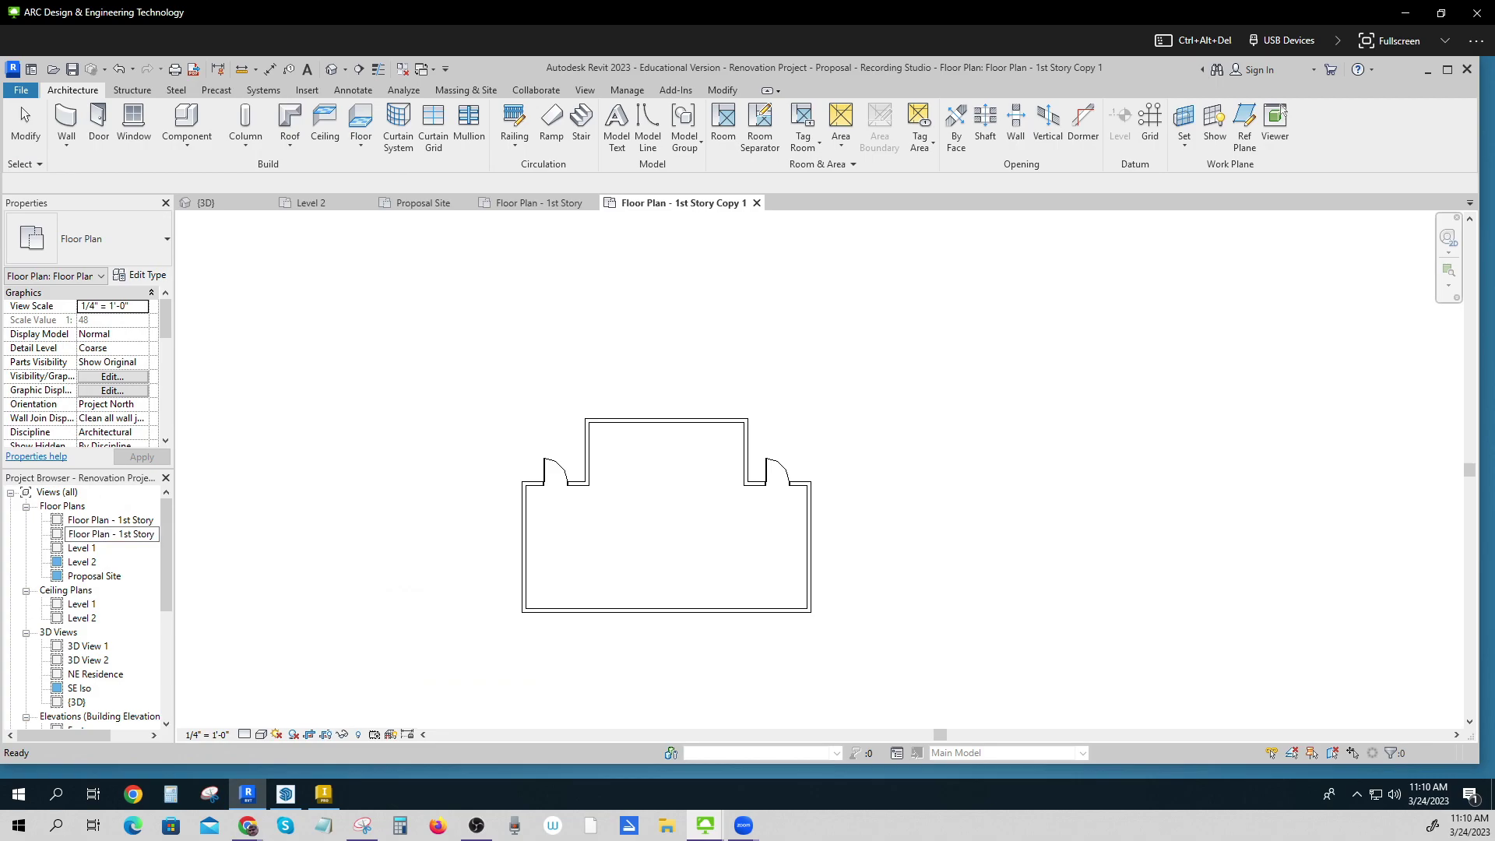
double_click(90, 534)
type("Space")
left_click(361, 621)
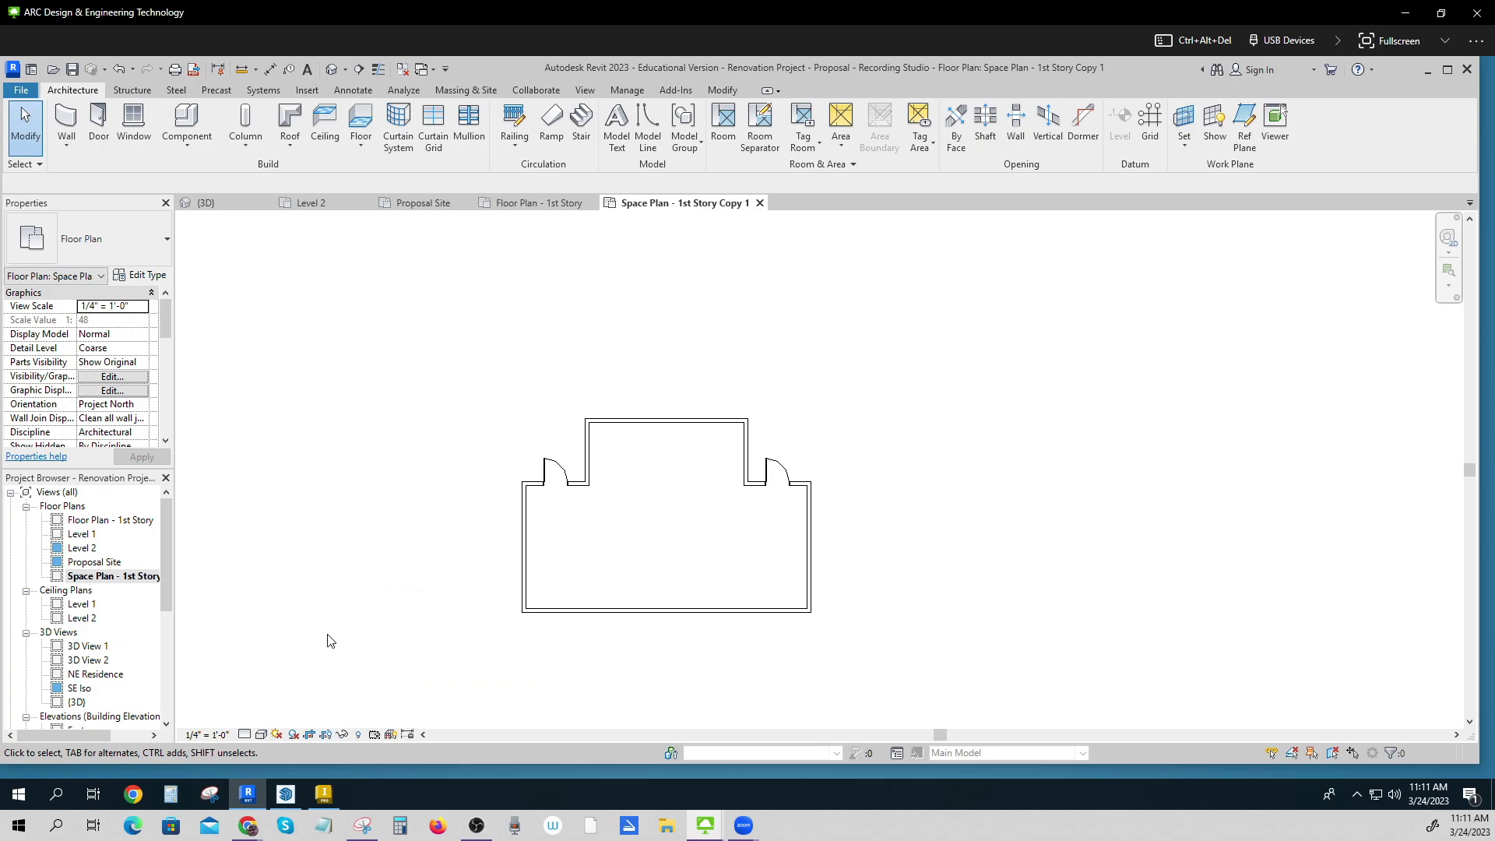
Open the Proposal Site floor plan and look over the topography and property lines
double_click(86, 562)
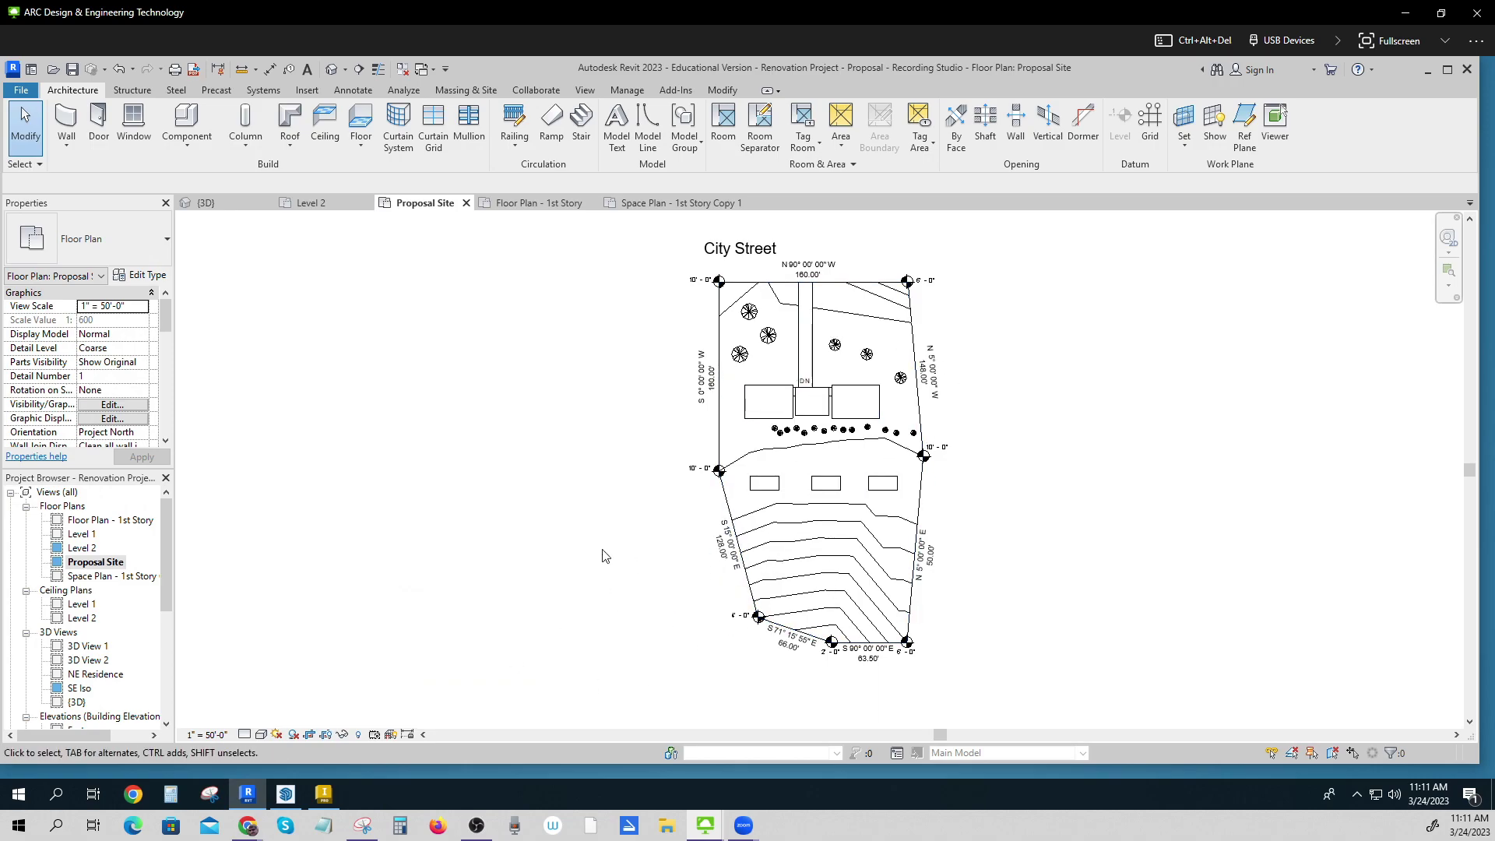
left_click(718, 433)
left_click(717, 433)
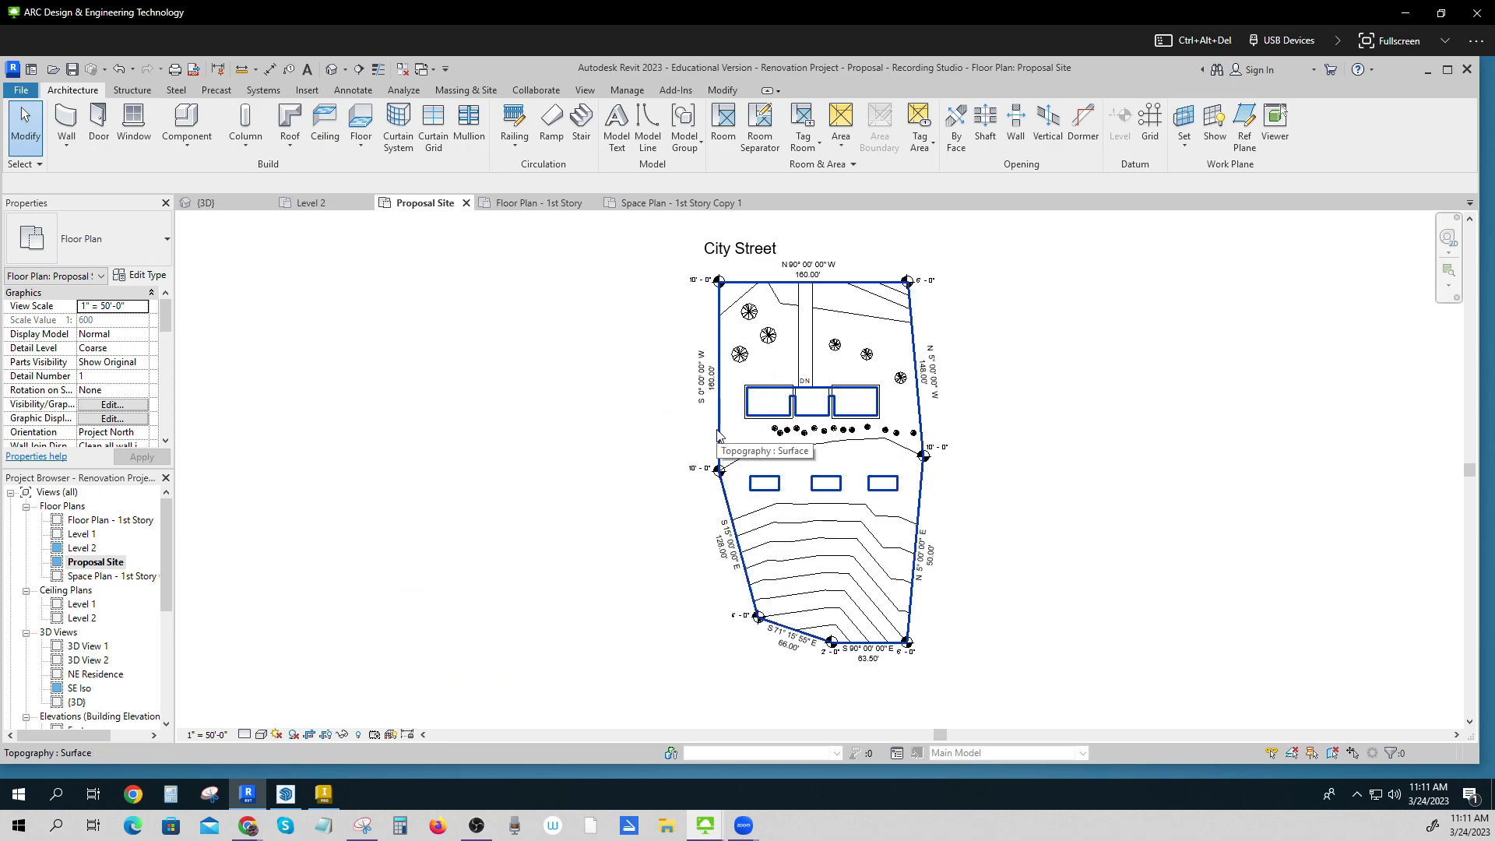
Add the prefix A- to the Floor Plan - 1st Story view so it is named A-Floor Plan - 1st Story
right_click(86, 521)
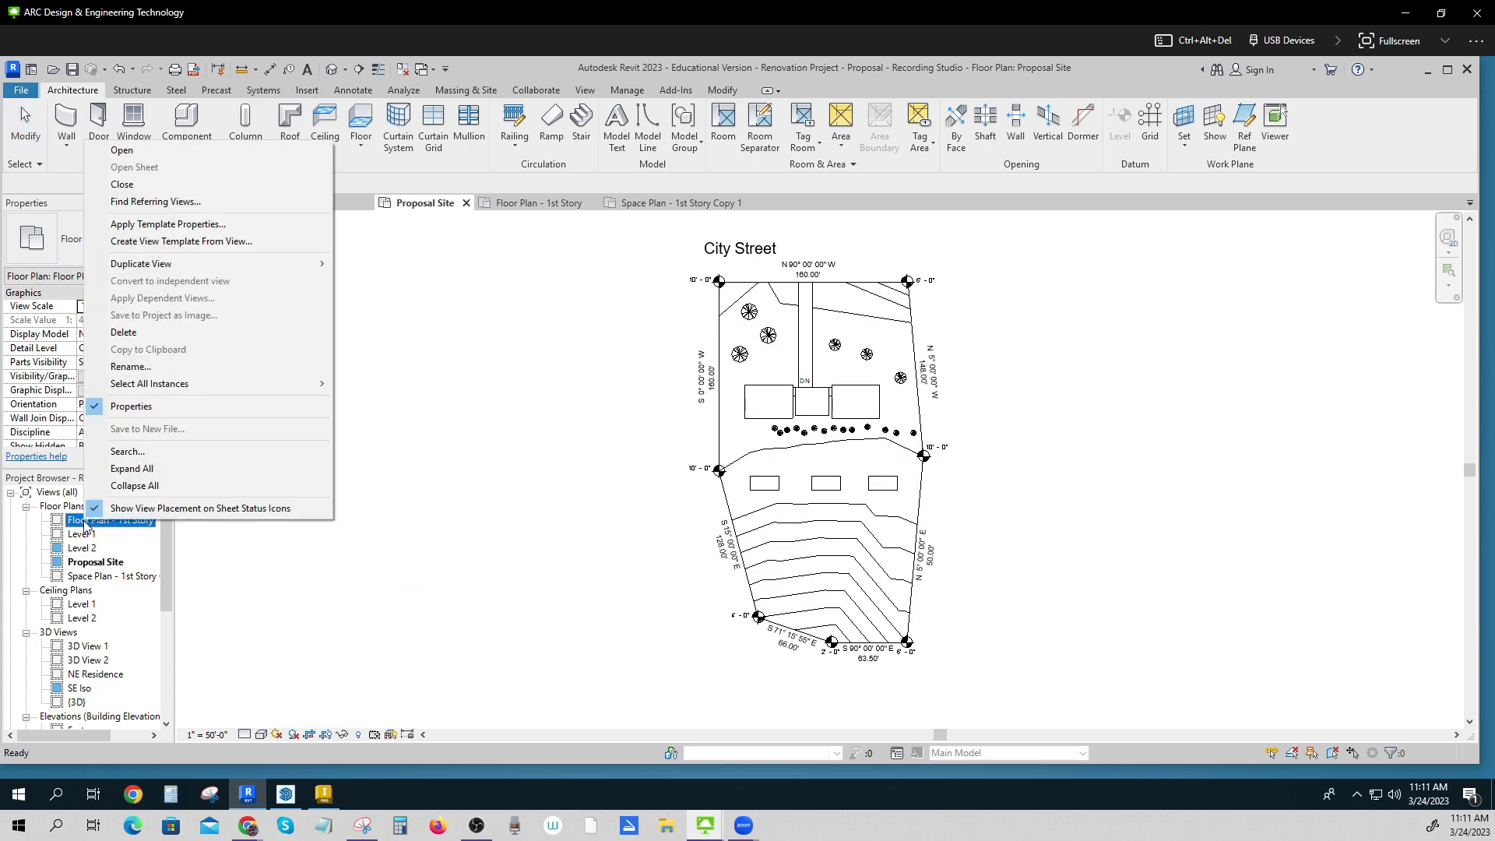
left_click(129, 366)
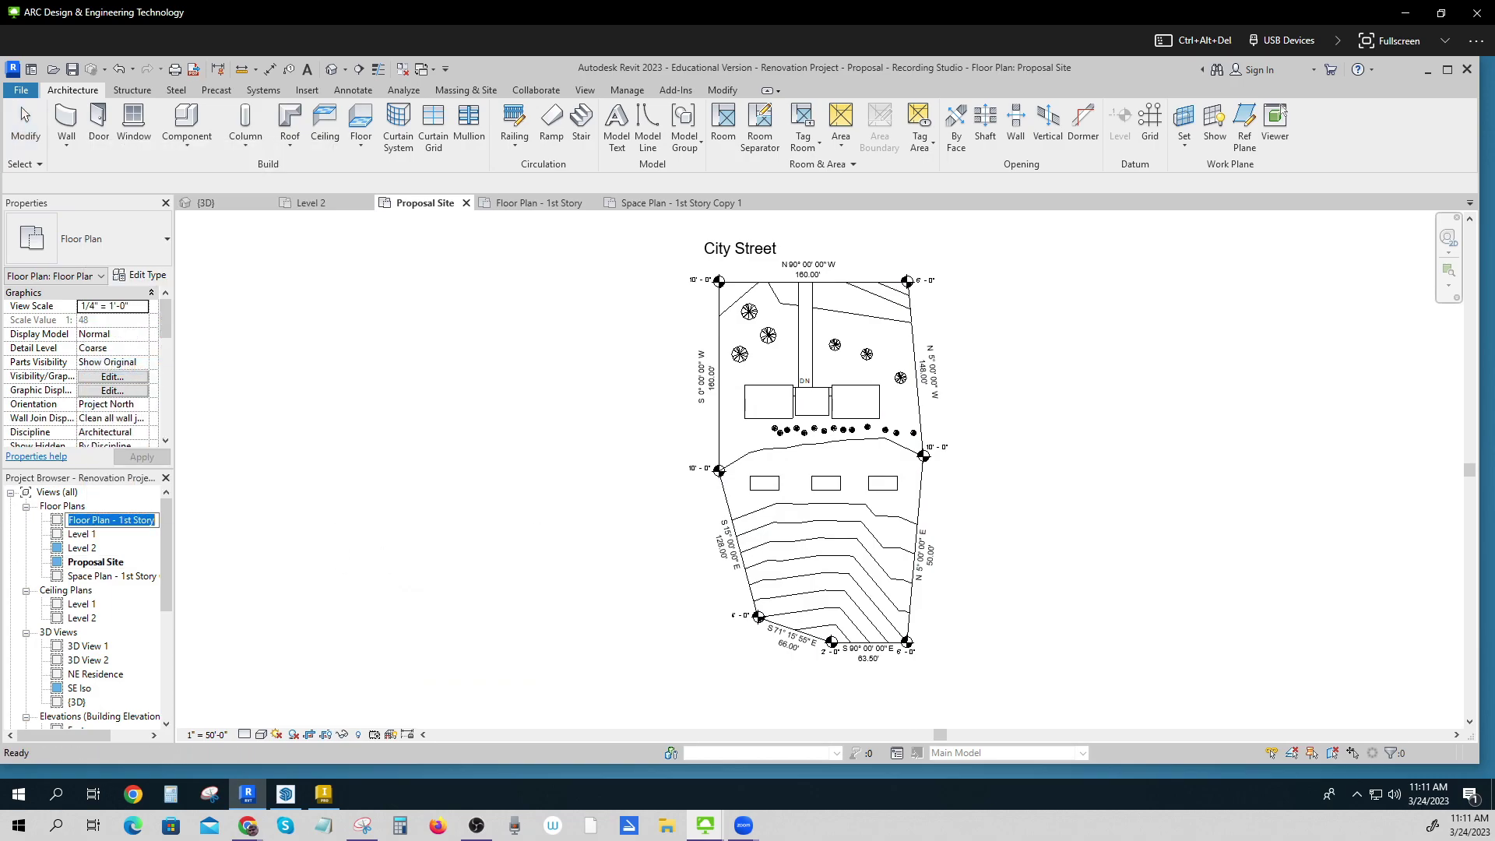
left_click(68, 520)
type("A-")
left_click(103, 578)
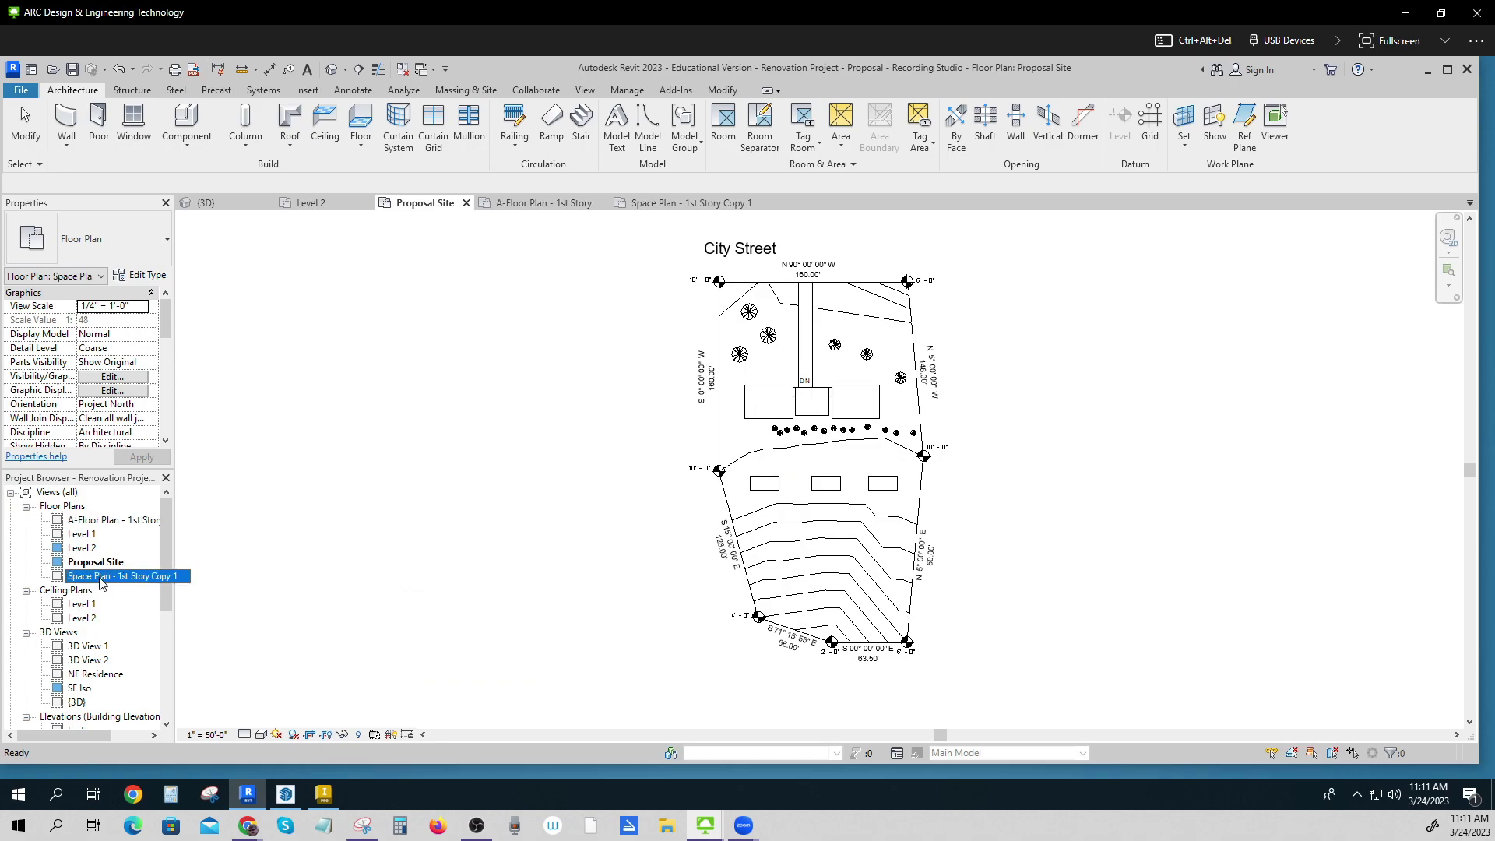
Add the prefix A- to the space plan view so it is named A-Space Plan - 1st Story Copy 1
right_click(101, 582)
left_click(148, 422)
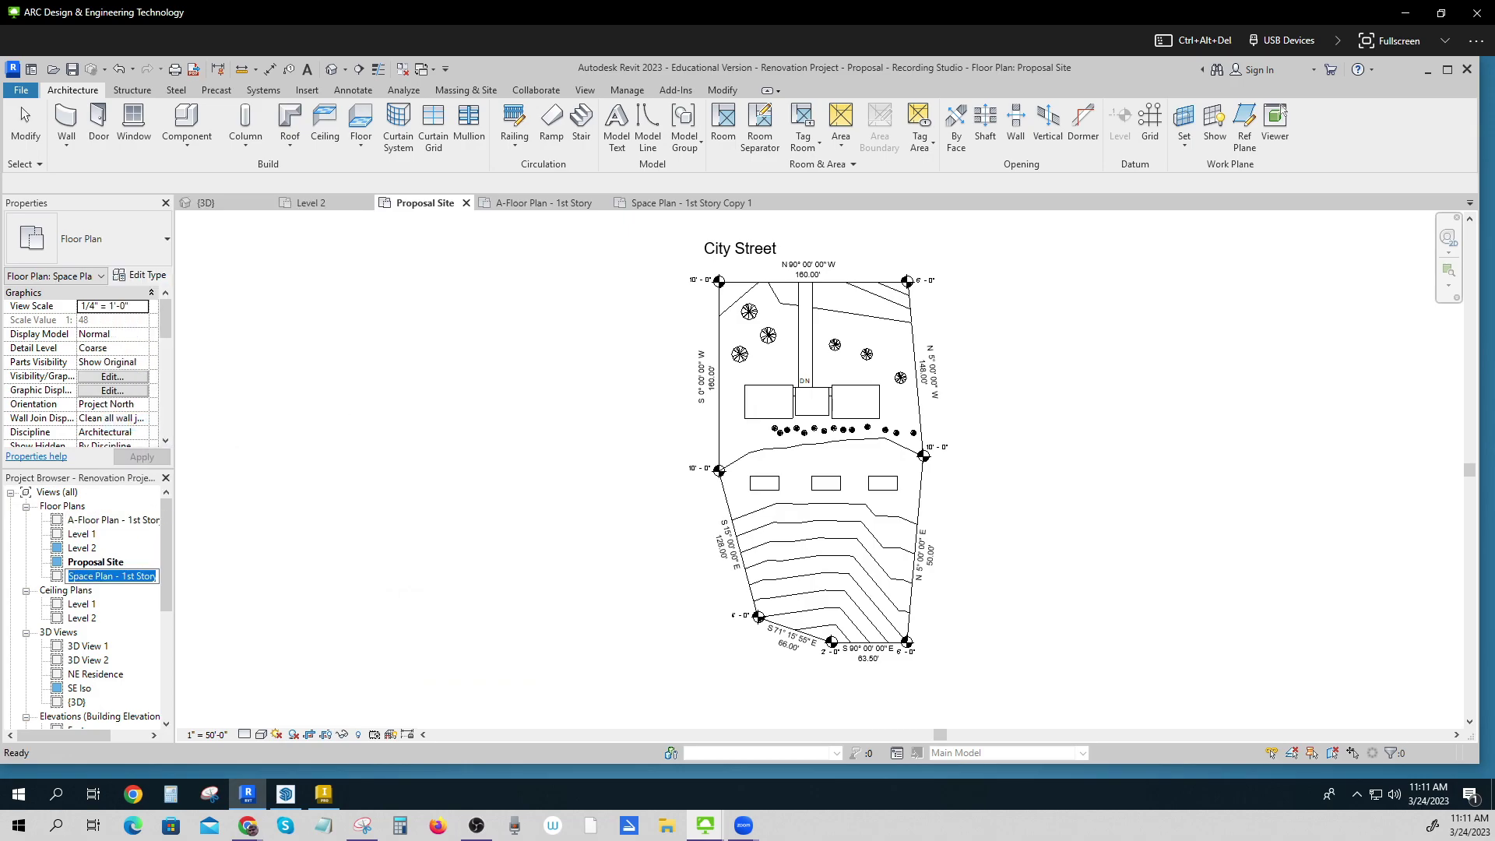
left_click(69, 576)
type("A-")
key("Return")
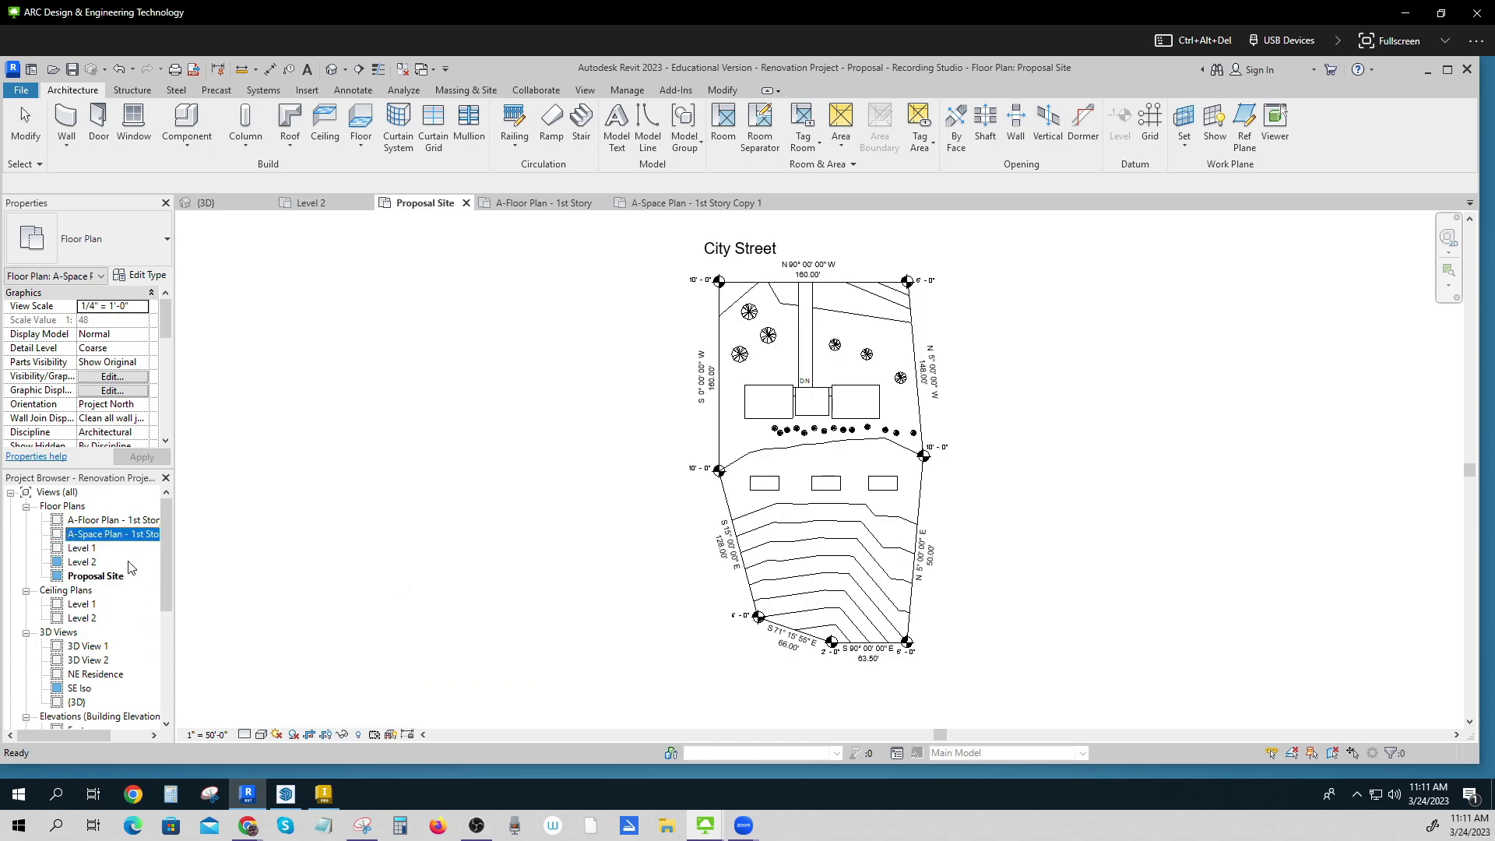
left_click(85, 537)
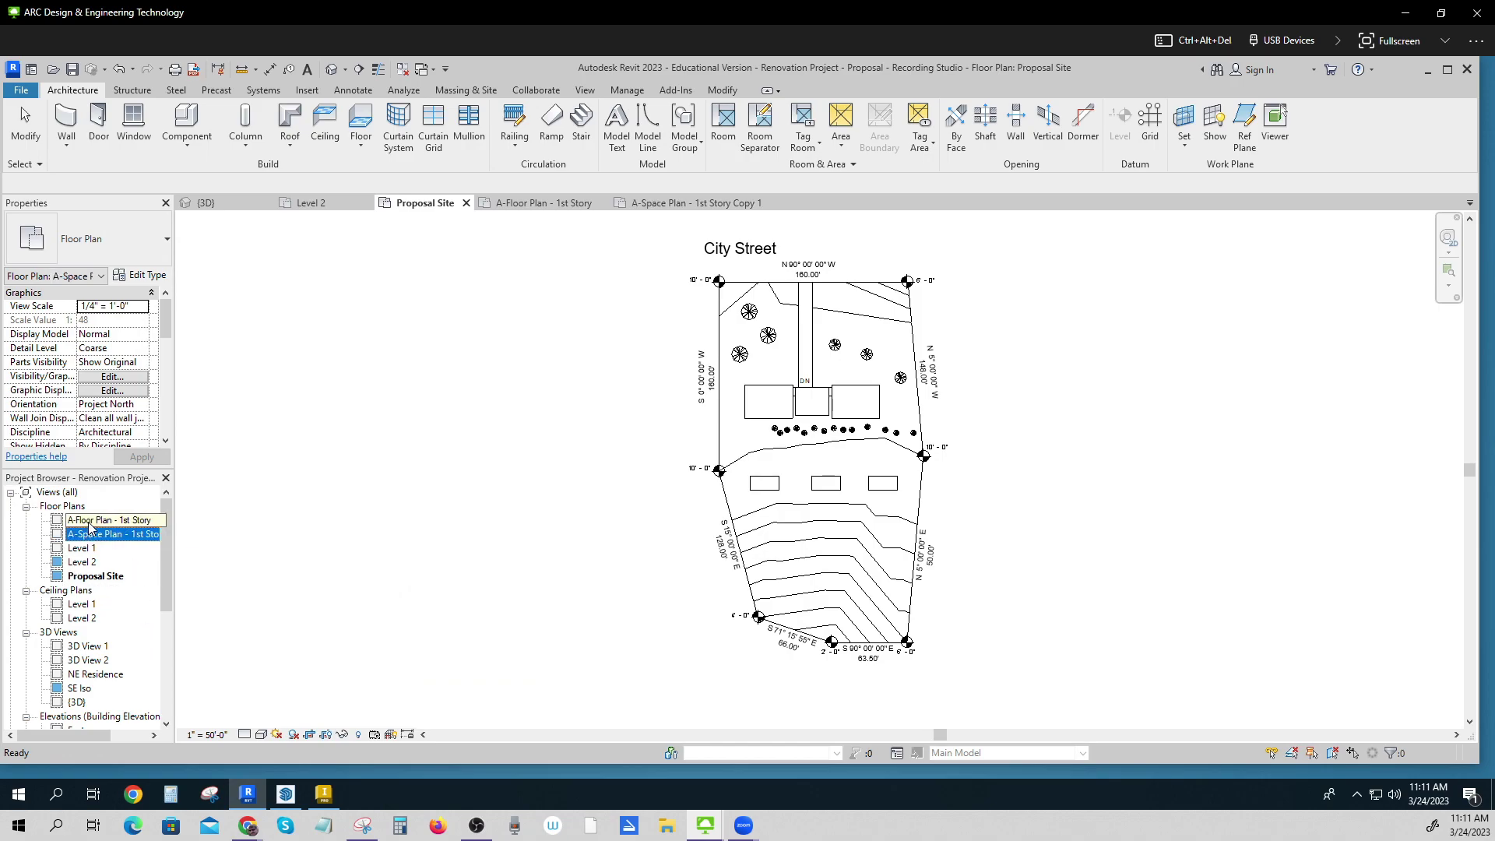
left_click(100, 580)
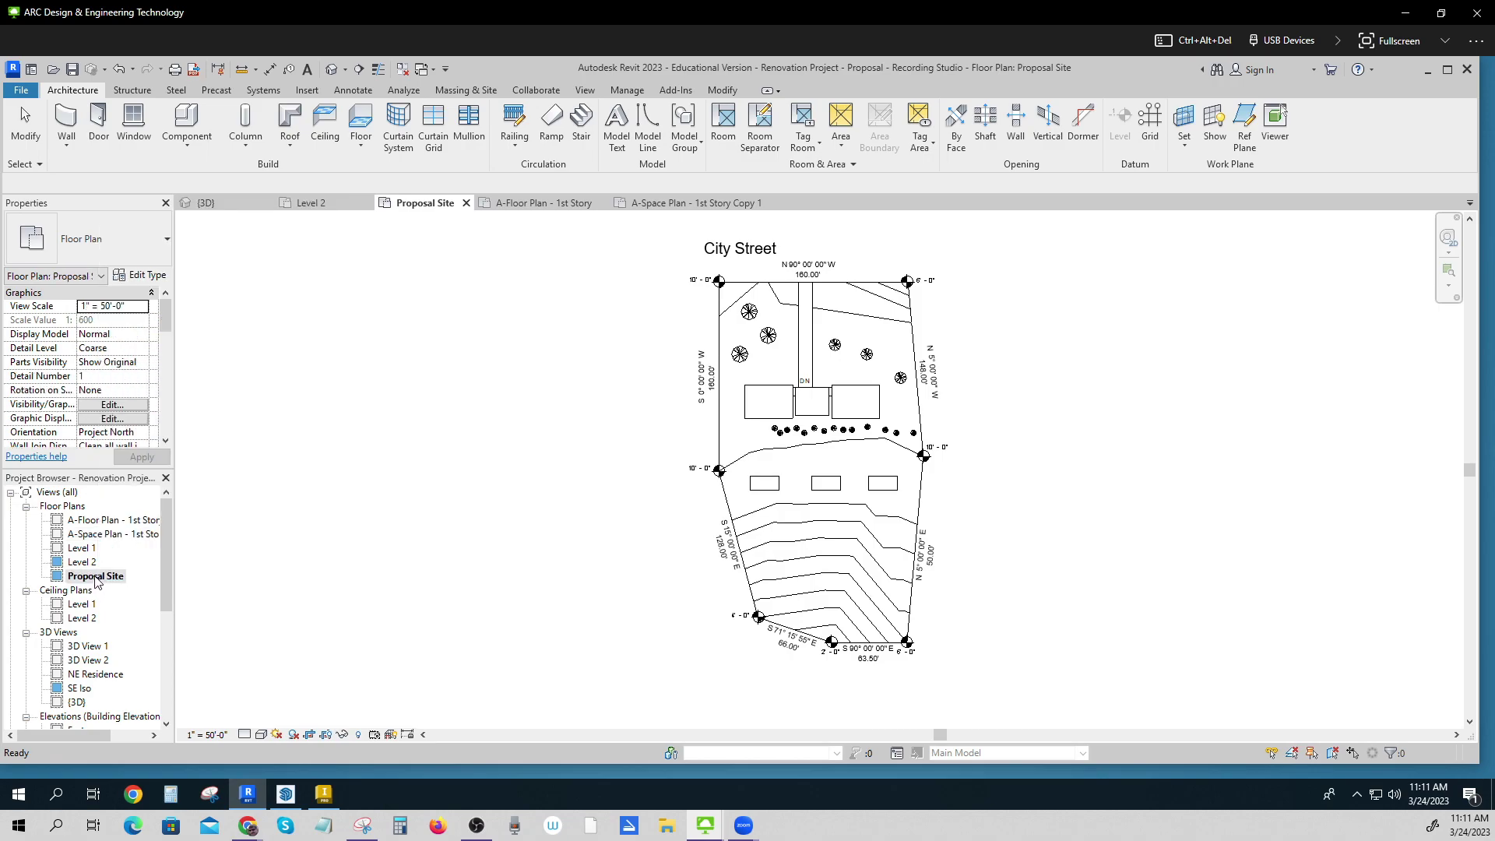
right_click(97, 582)
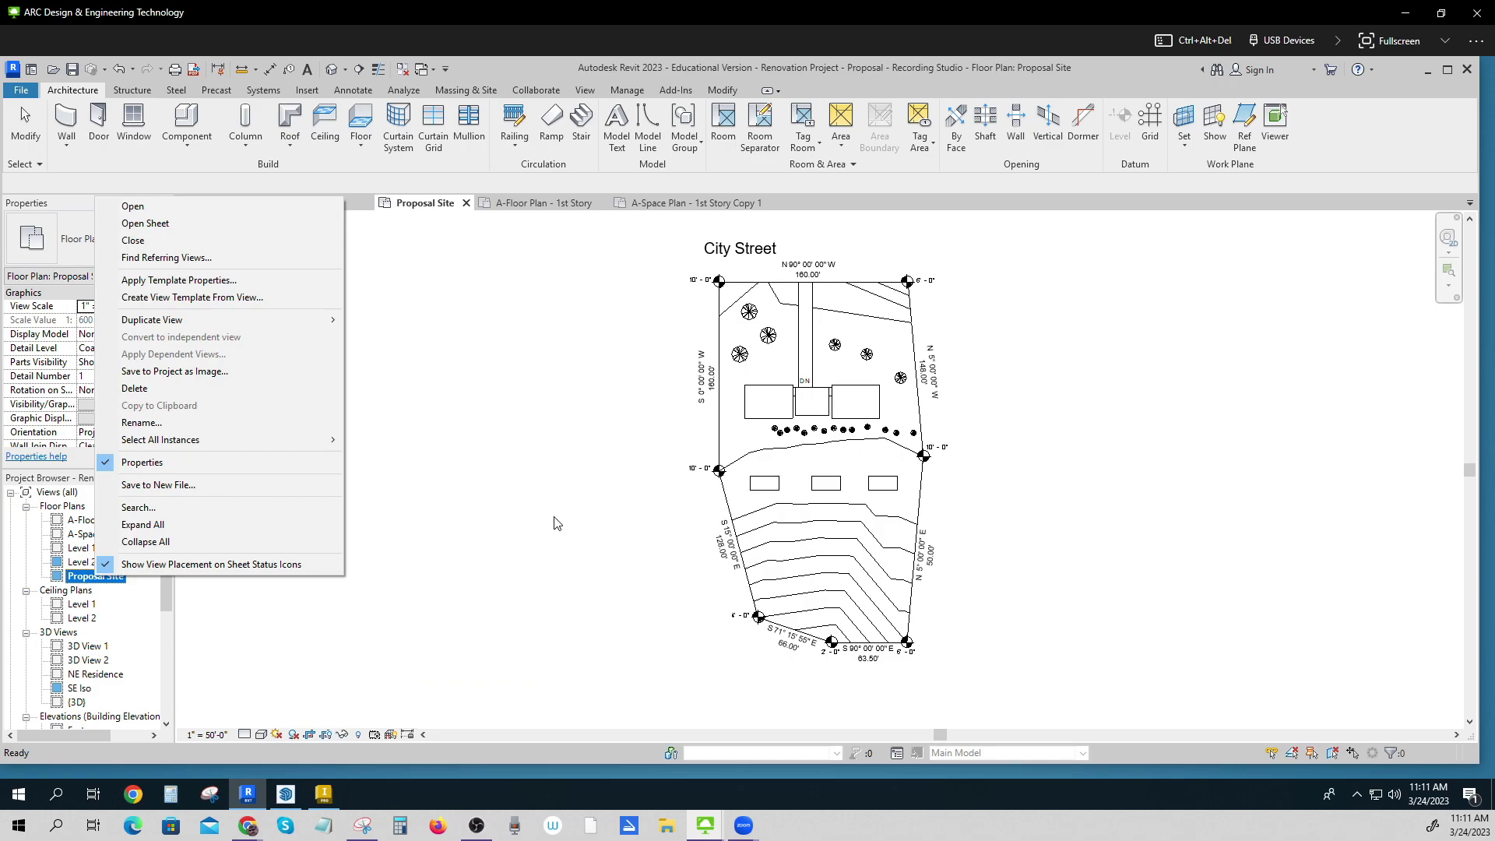
left_click(509, 548)
left_click(934, 381)
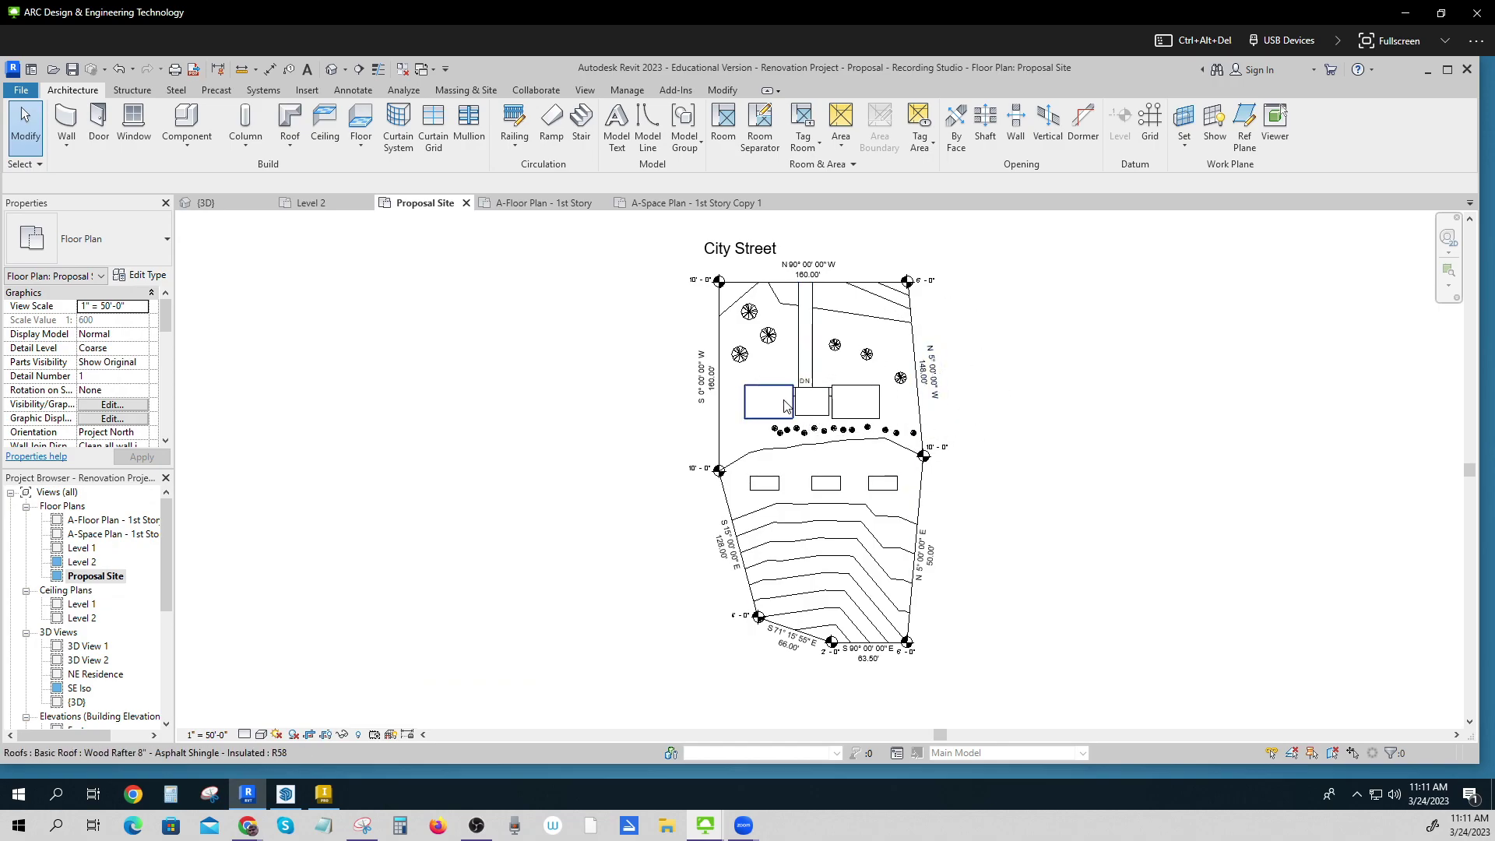
left_click(704, 277)
left_click(700, 376)
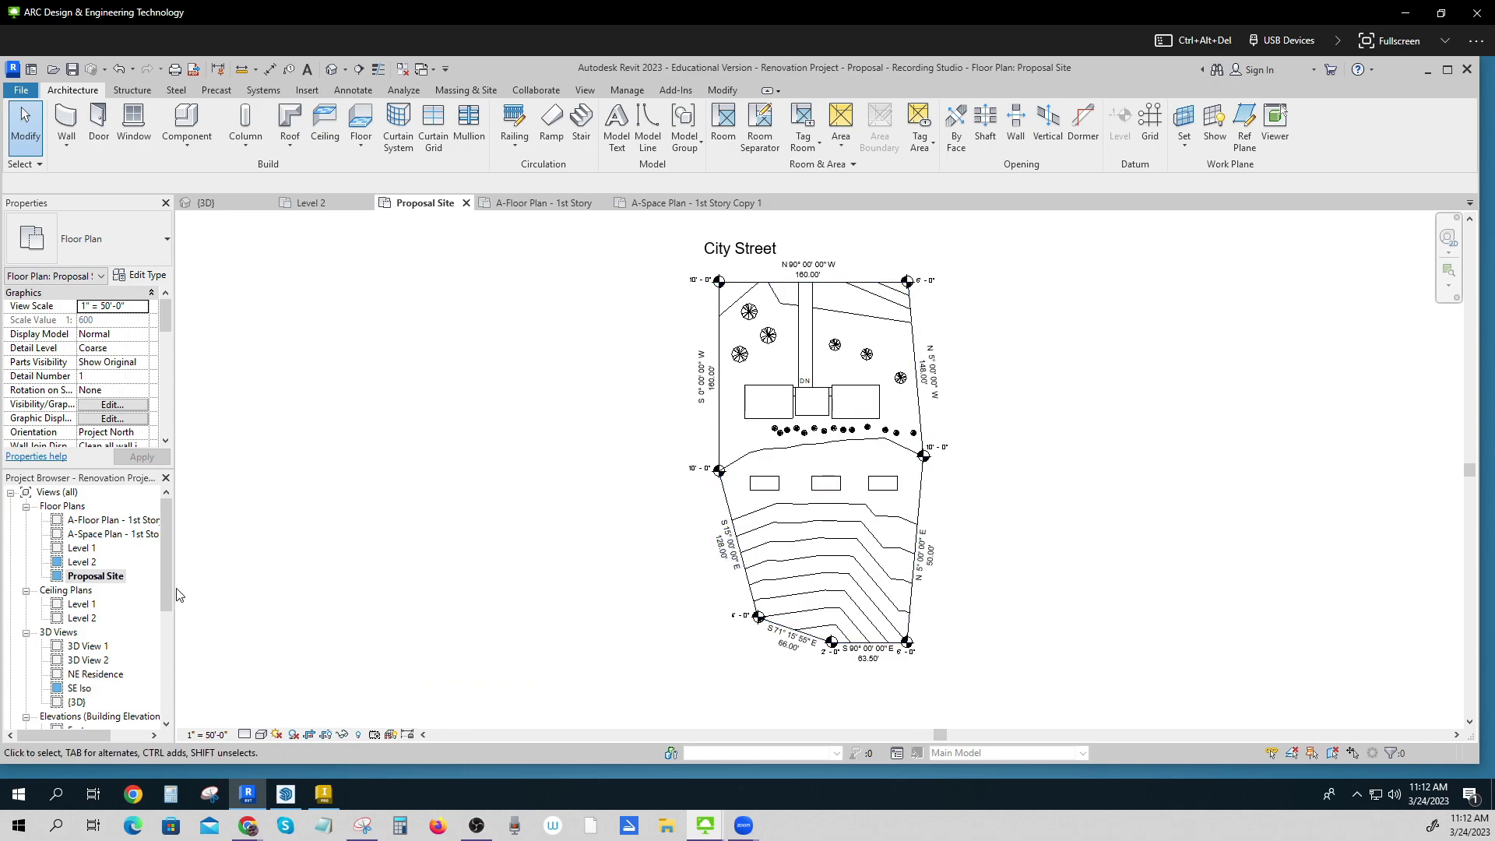
Duplicate the Proposal Site floor plan view with detailing and rename the copy L-Hardscape
right_click(99, 580)
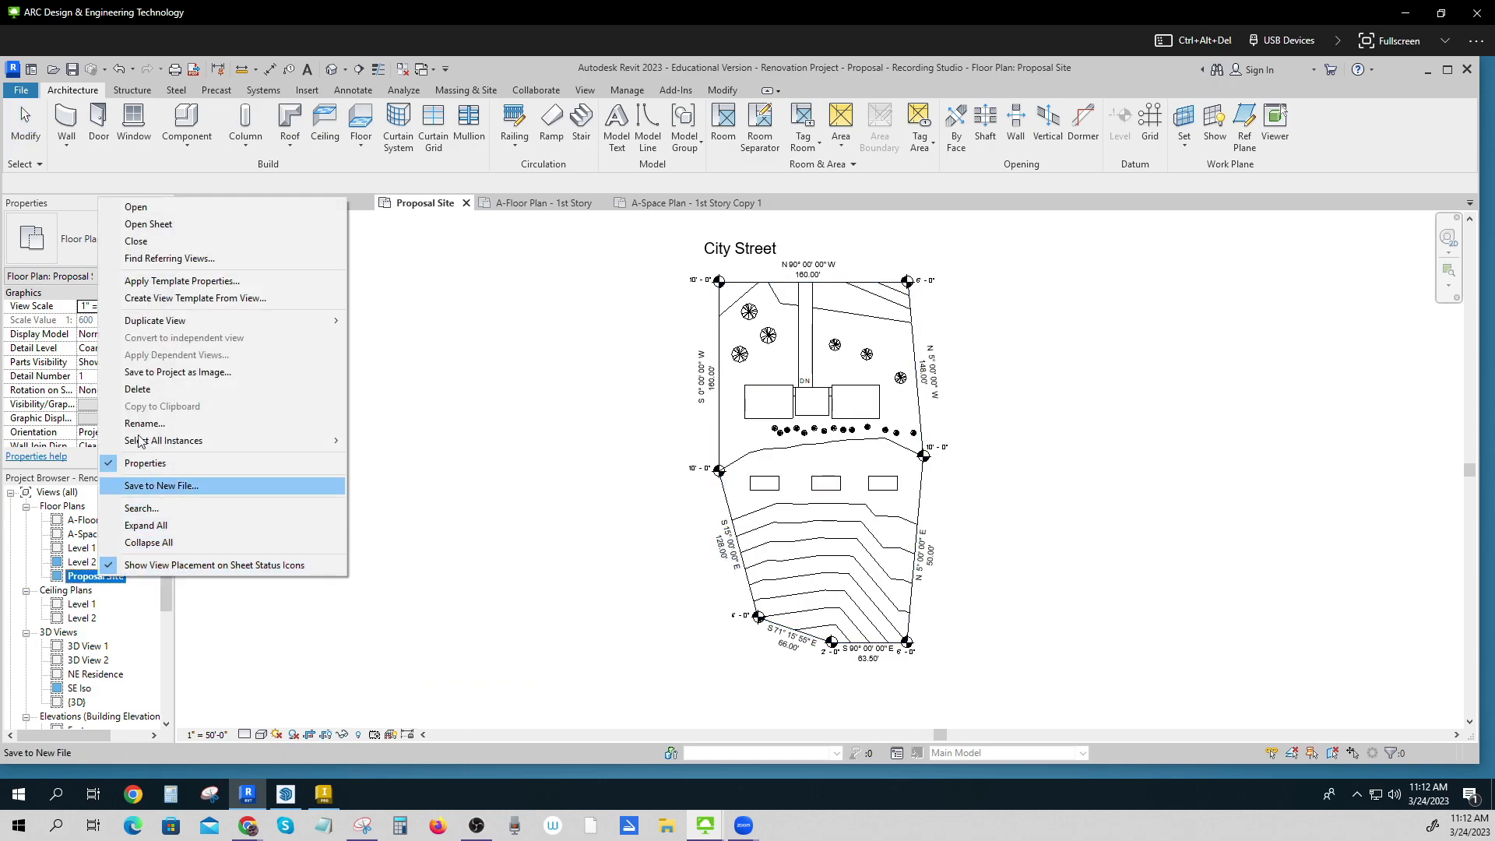
mouse_move(173, 325)
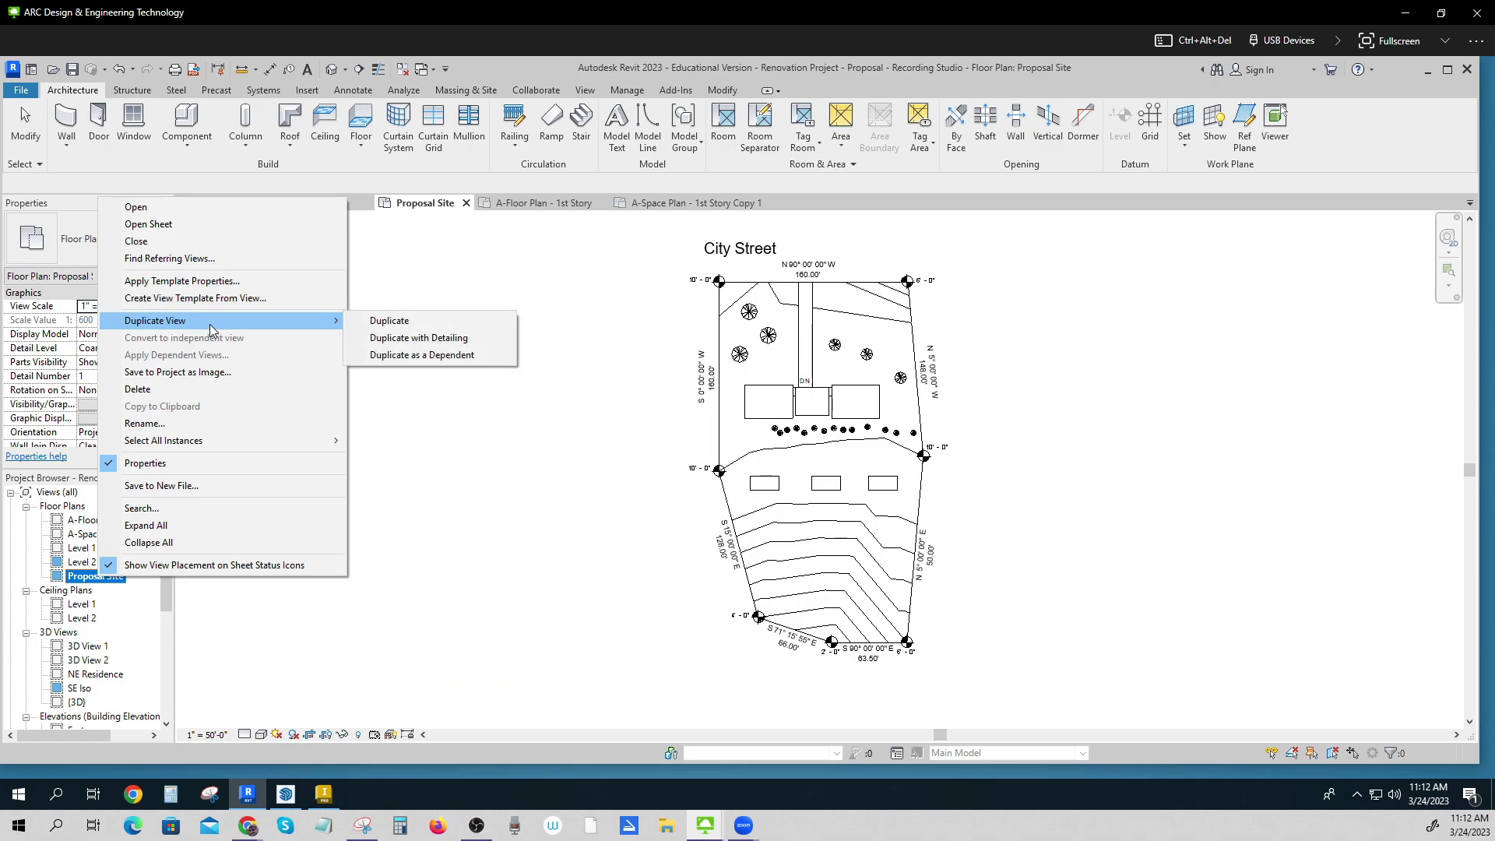
left_click(441, 343)
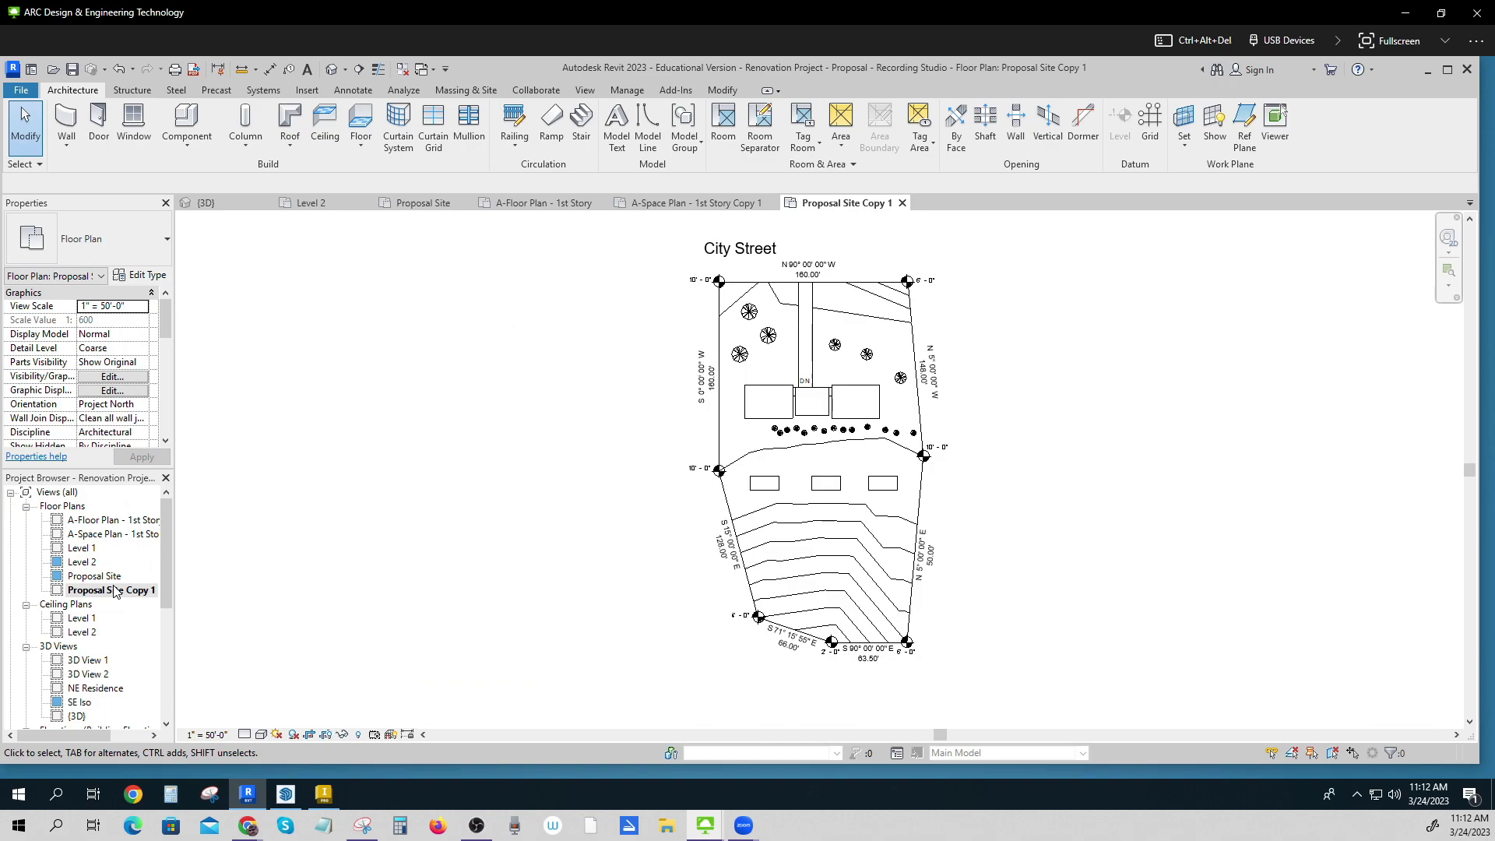
right_click(115, 590)
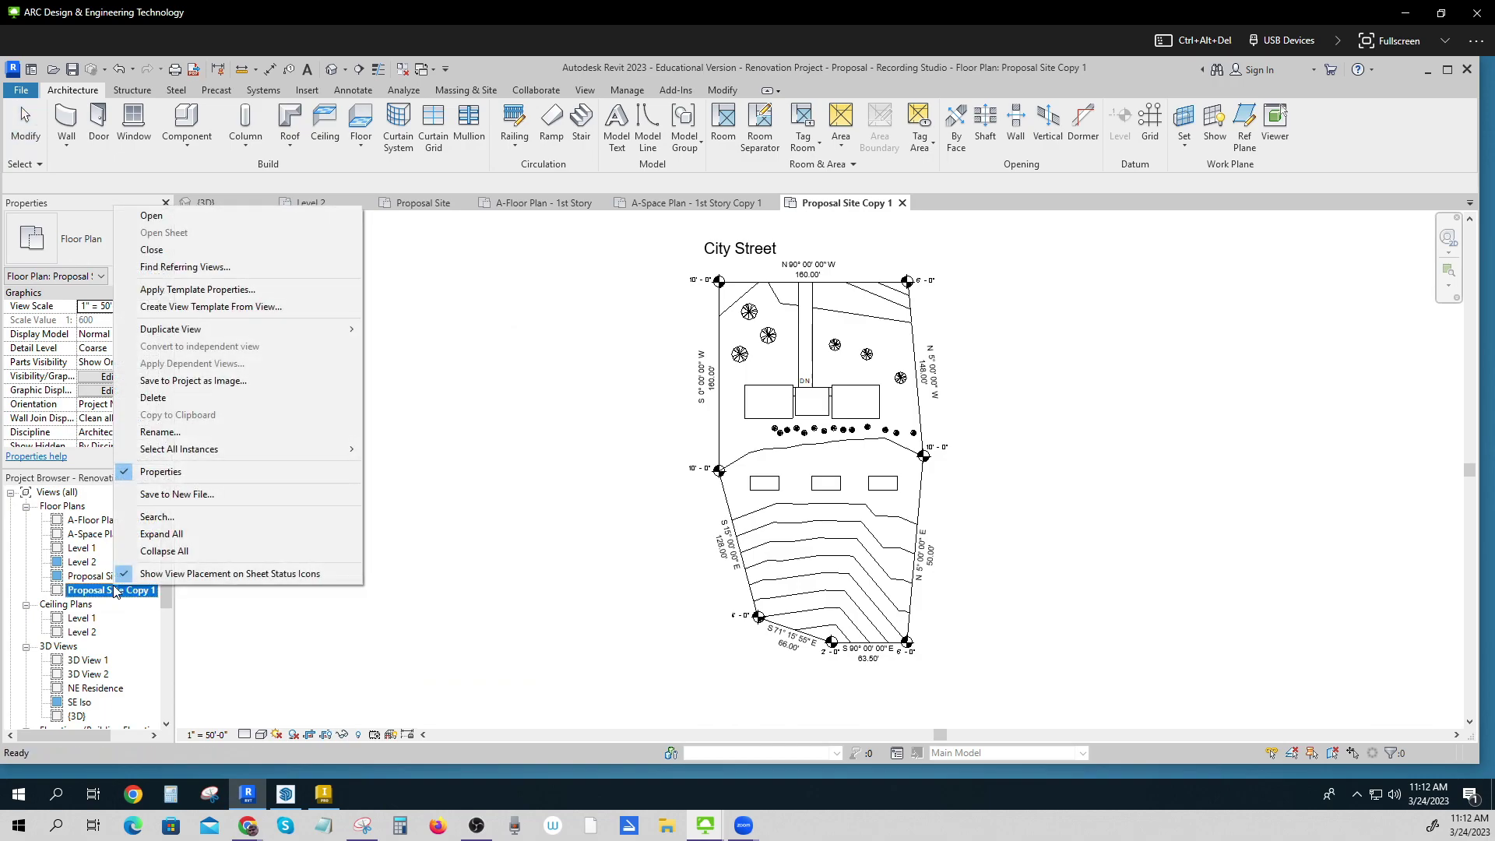
left_click(160, 433)
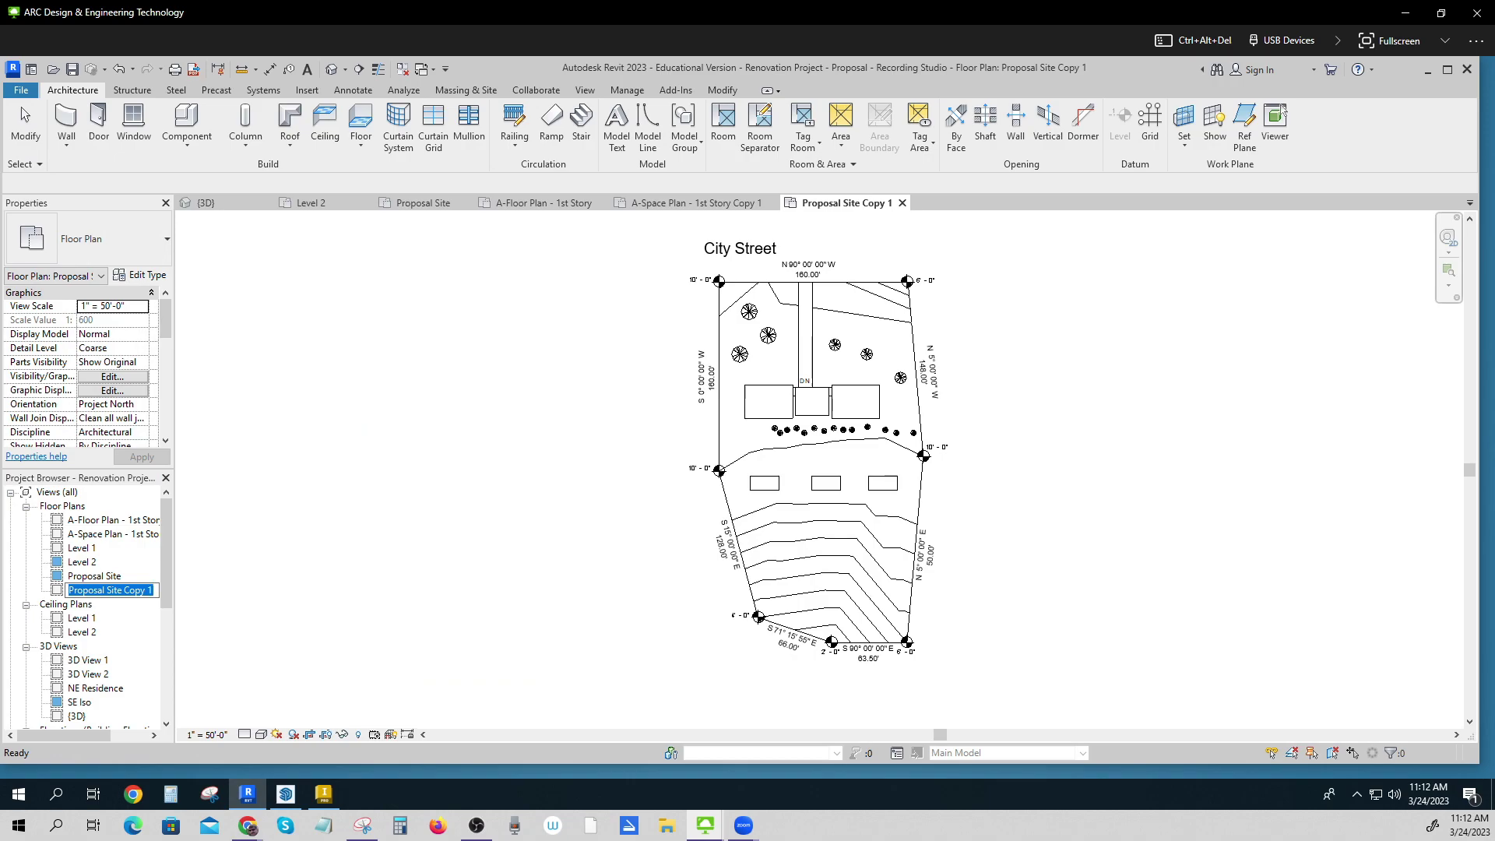
type("L-Hardscape")
left_click(235, 597)
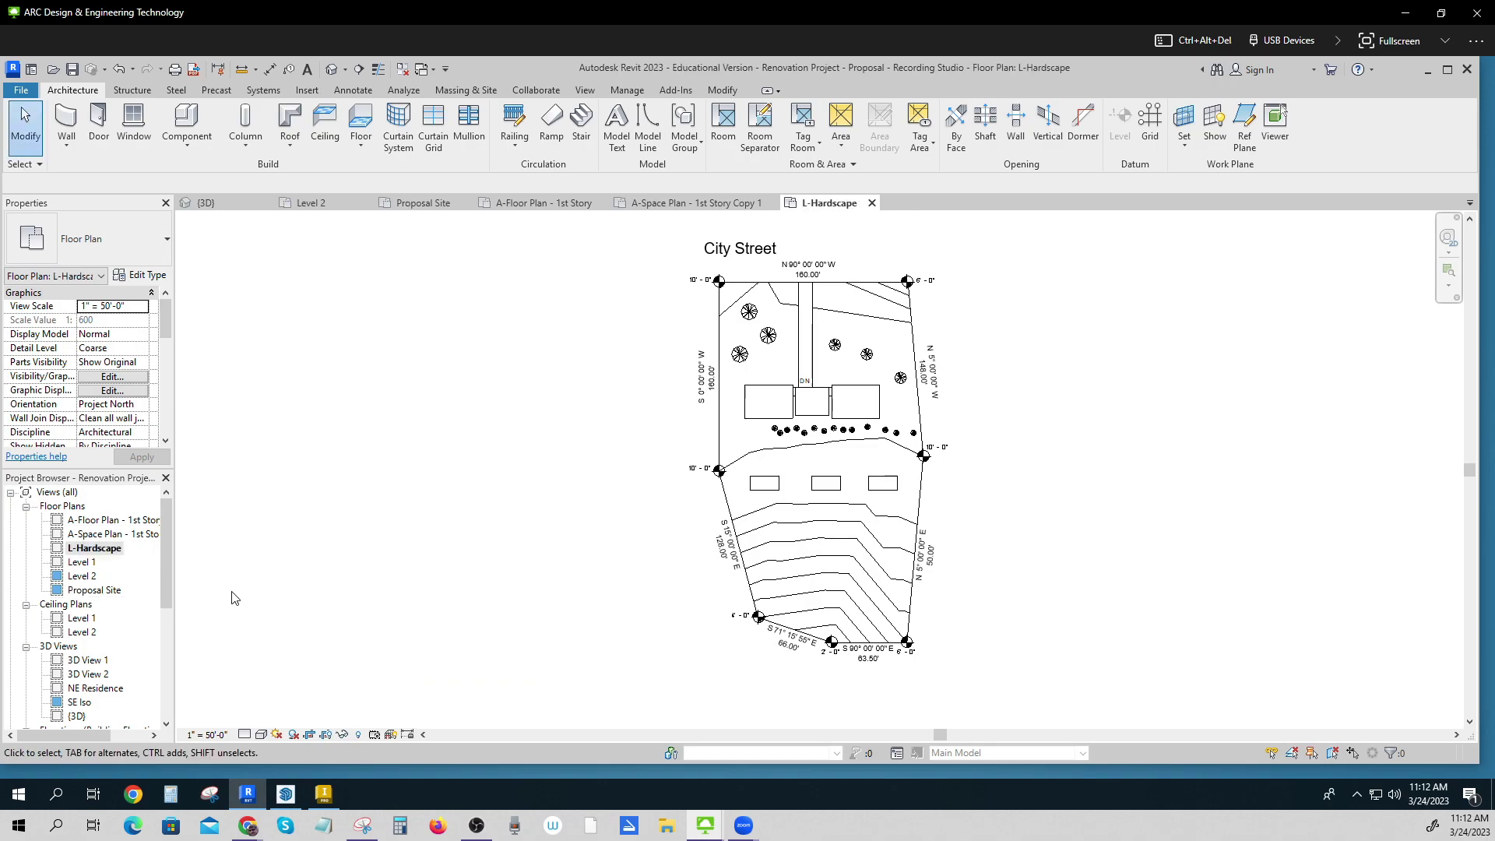
Duplicate the L-Hardscape view with detailing and rename the copy L-Planting
right_click(89, 551)
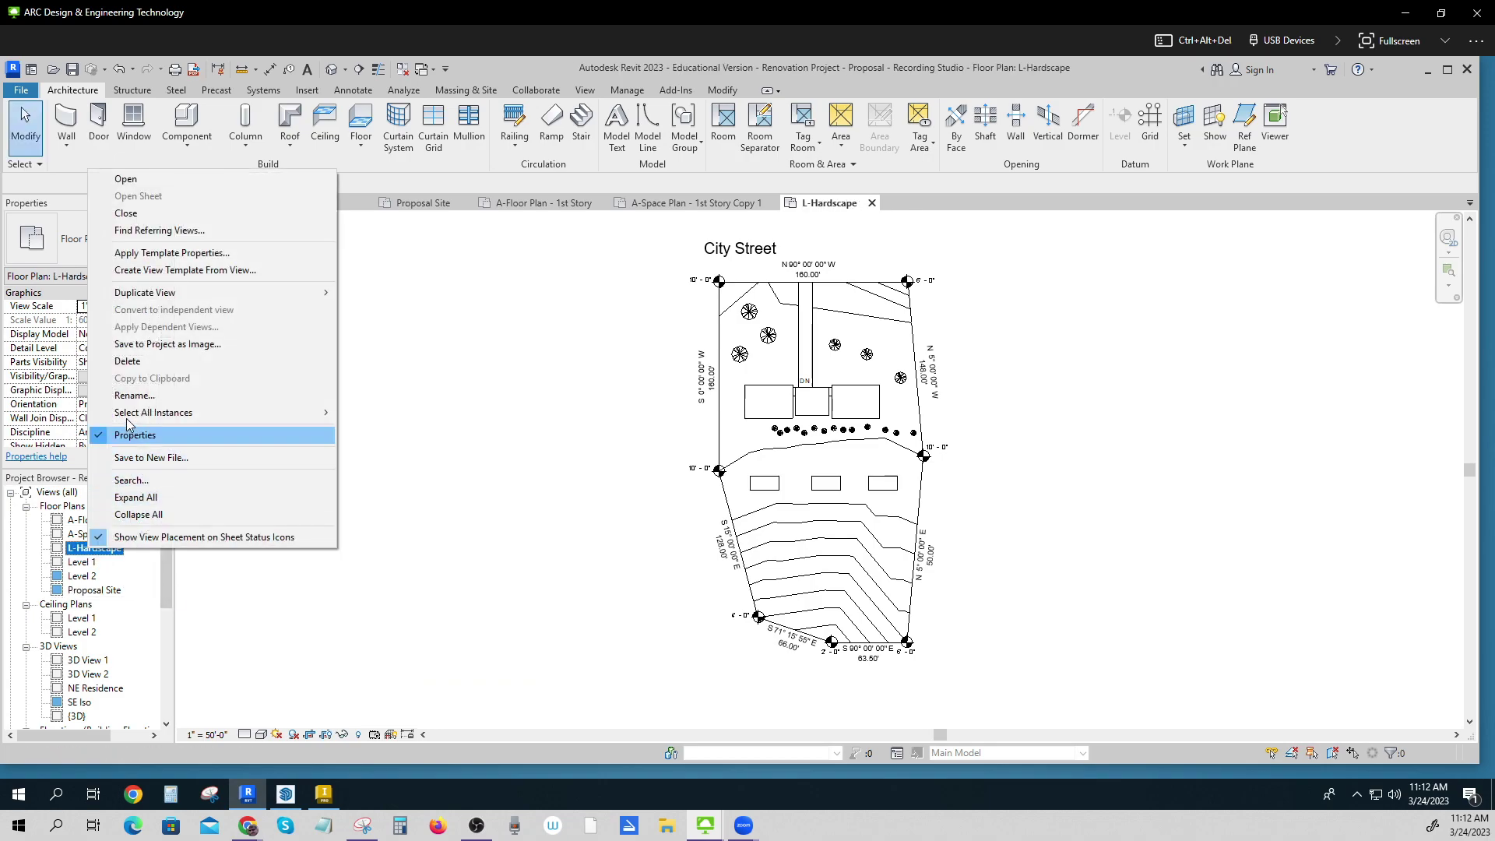
mouse_move(161, 295)
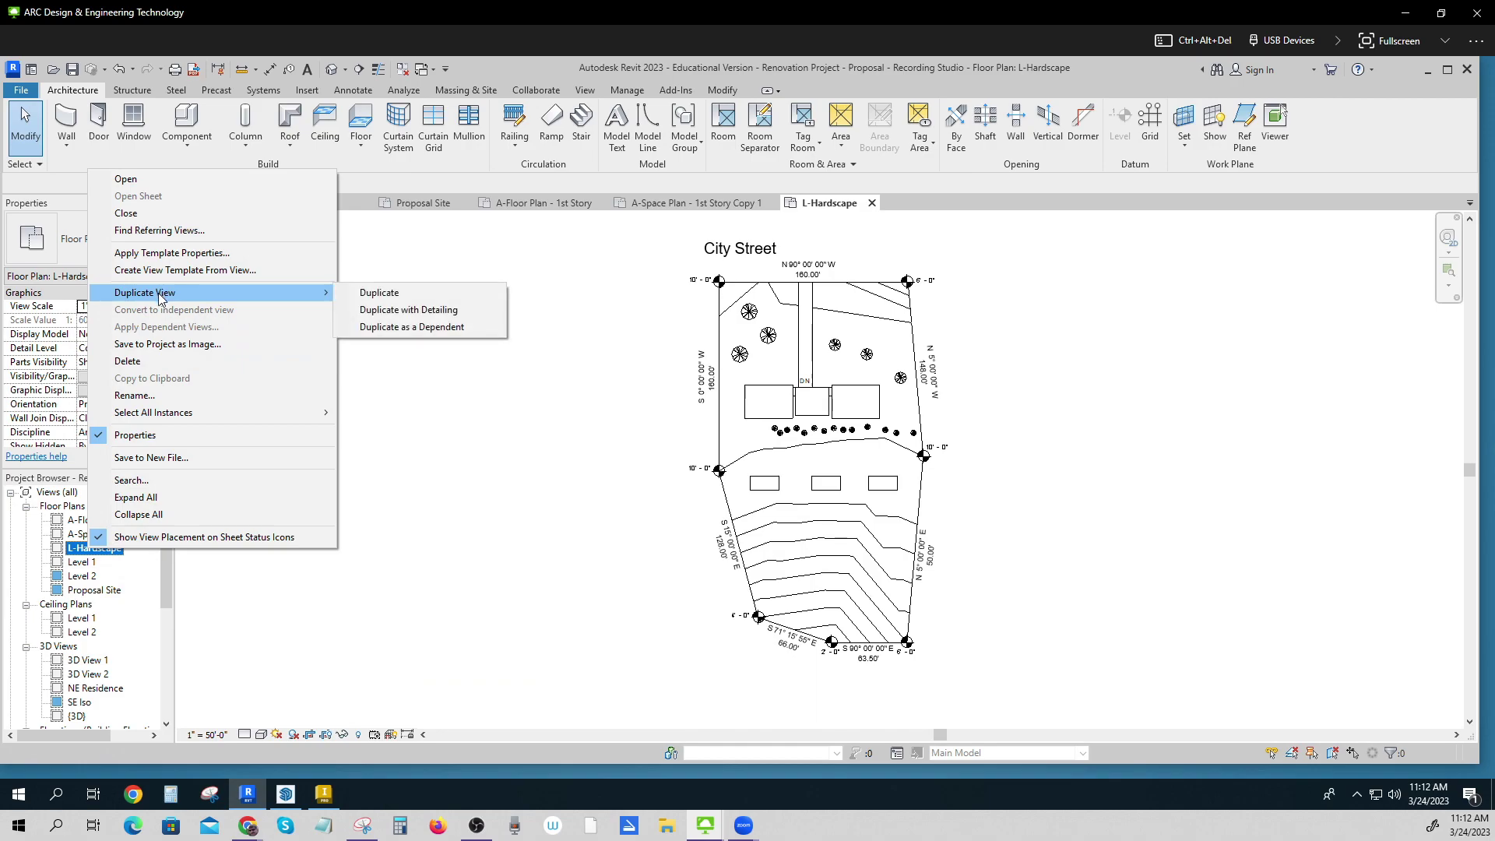
left_click(422, 311)
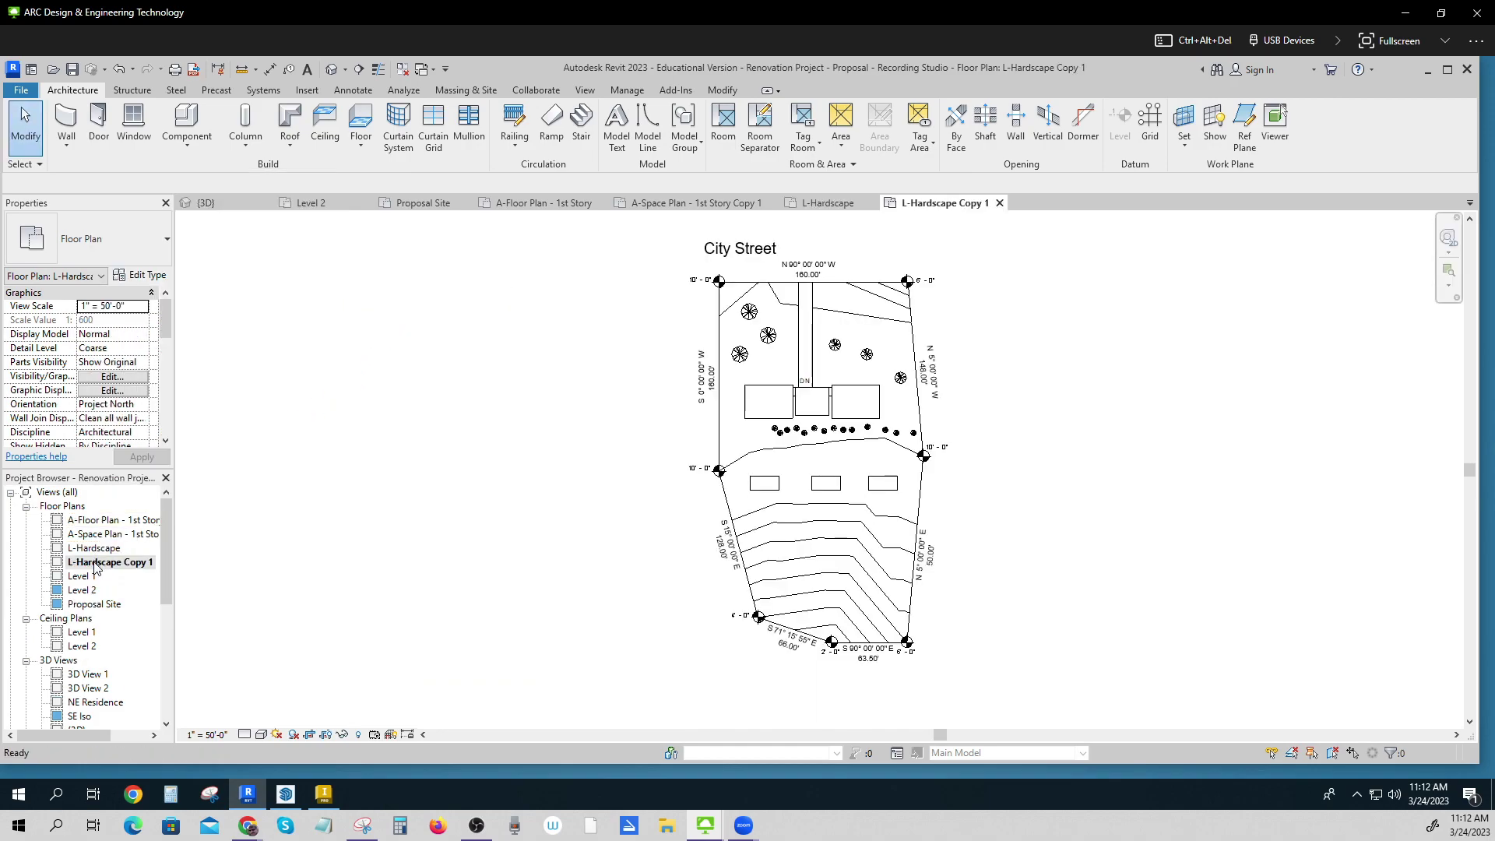
right_click(95, 564)
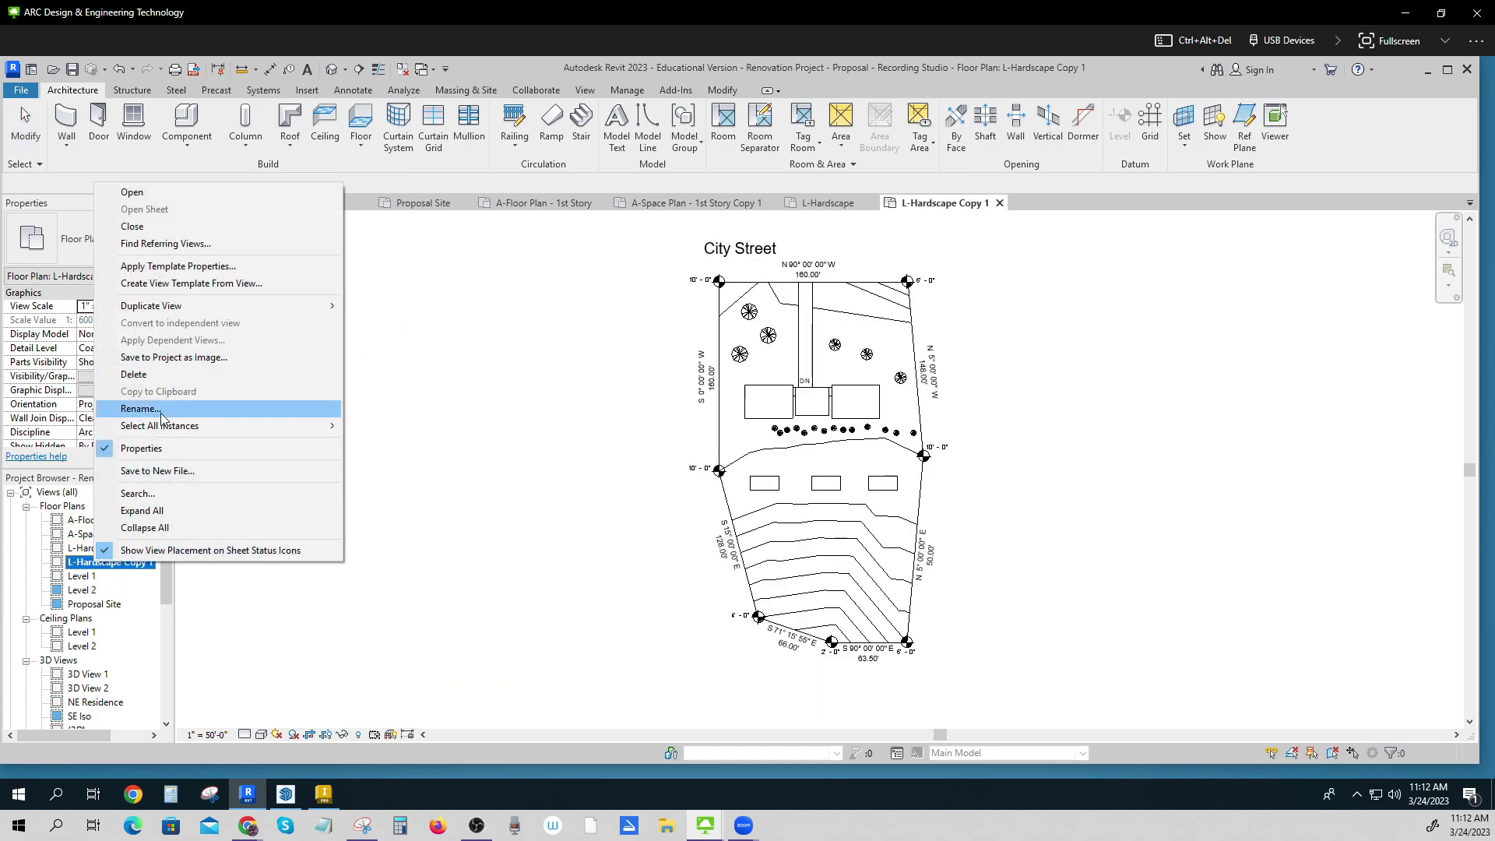
left_click(140, 409)
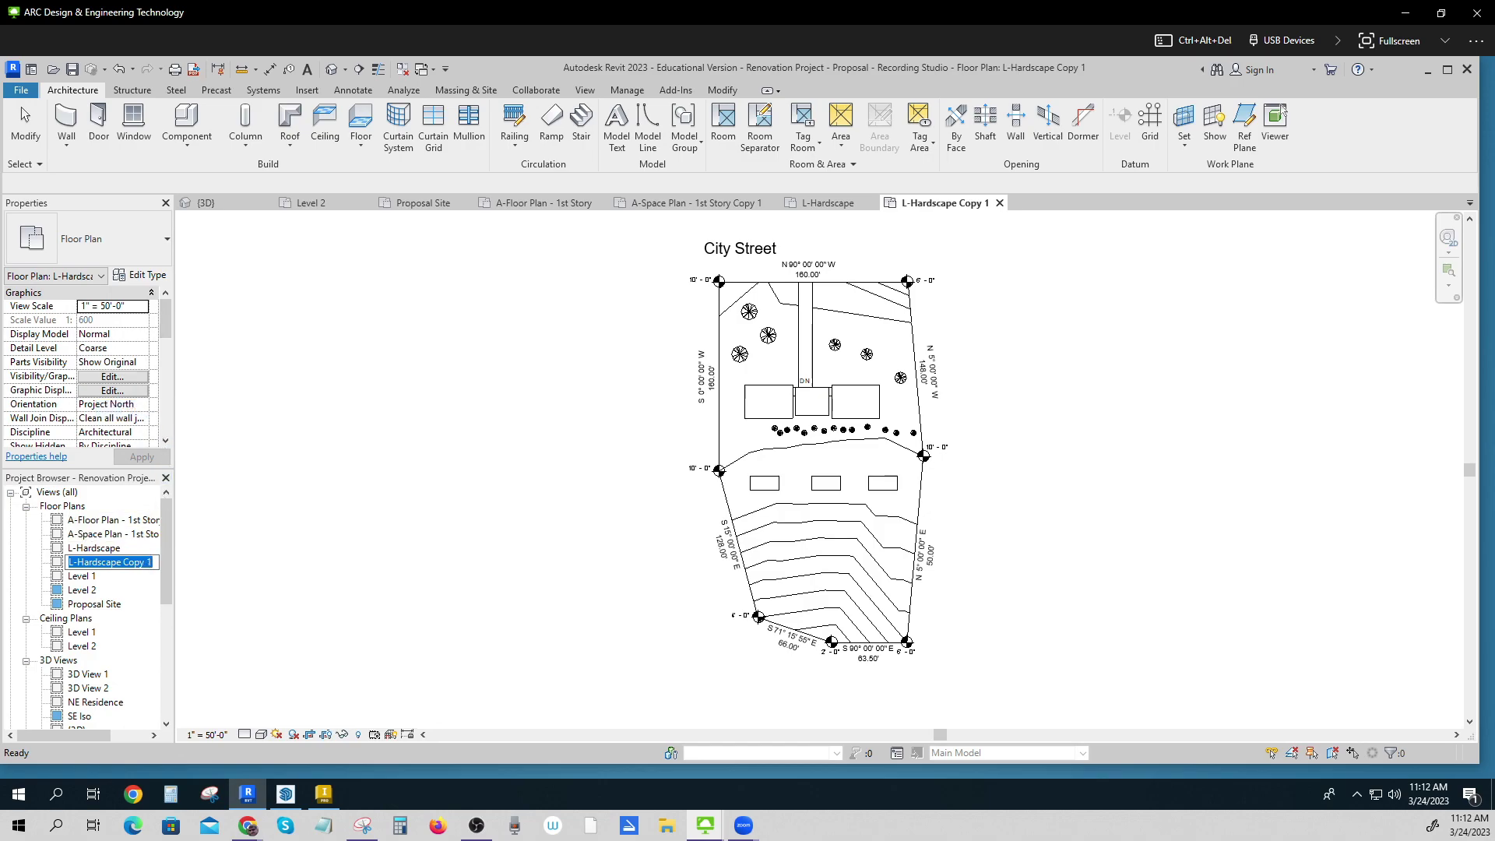
left_click(121, 562)
left_click_drag(152, 562, 84, 562)
type("Planting")
left_click(318, 629)
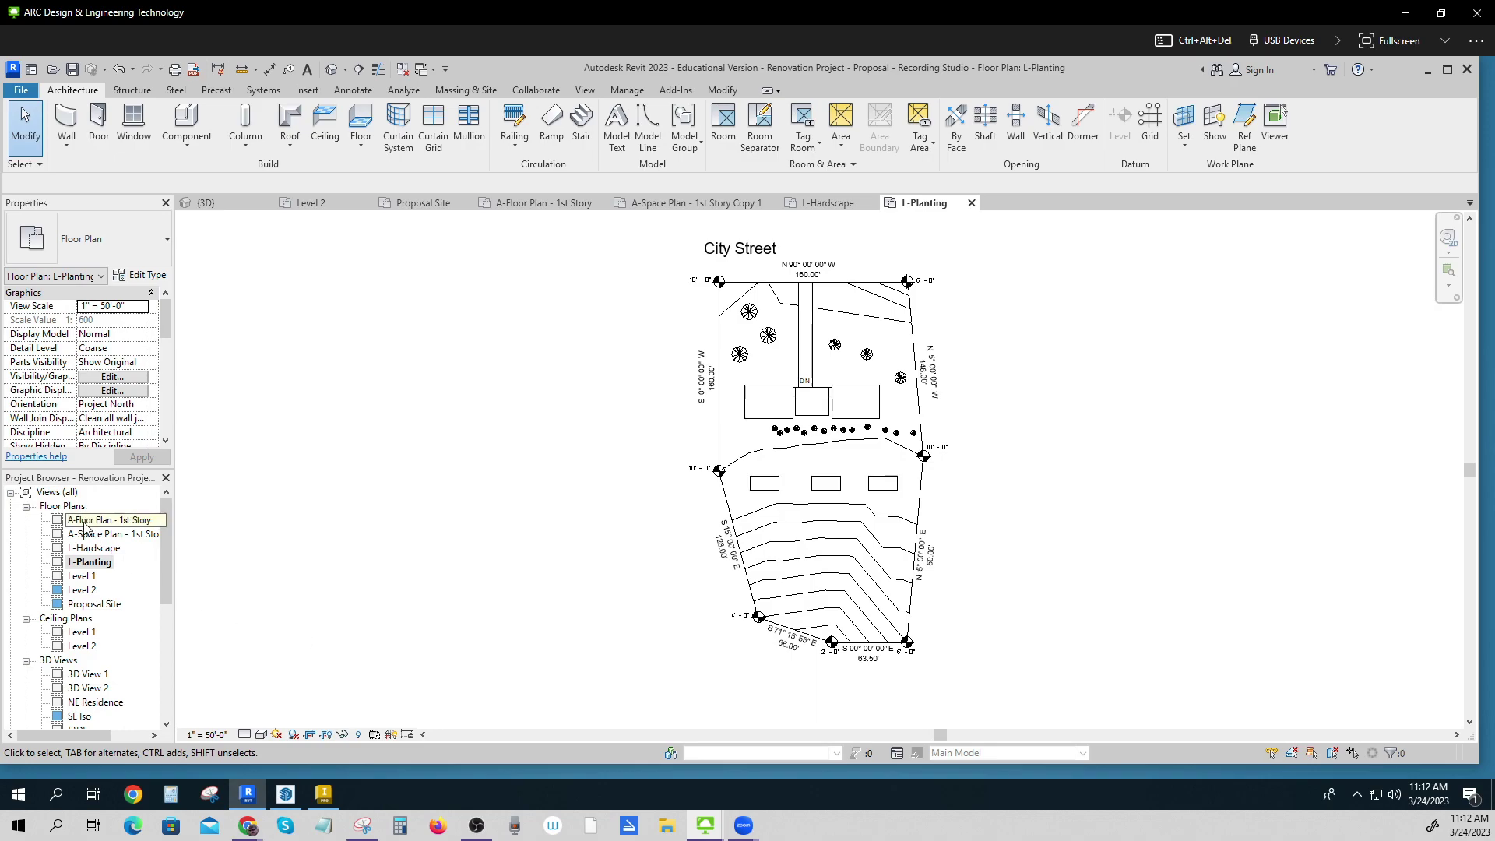
left_click(87, 535)
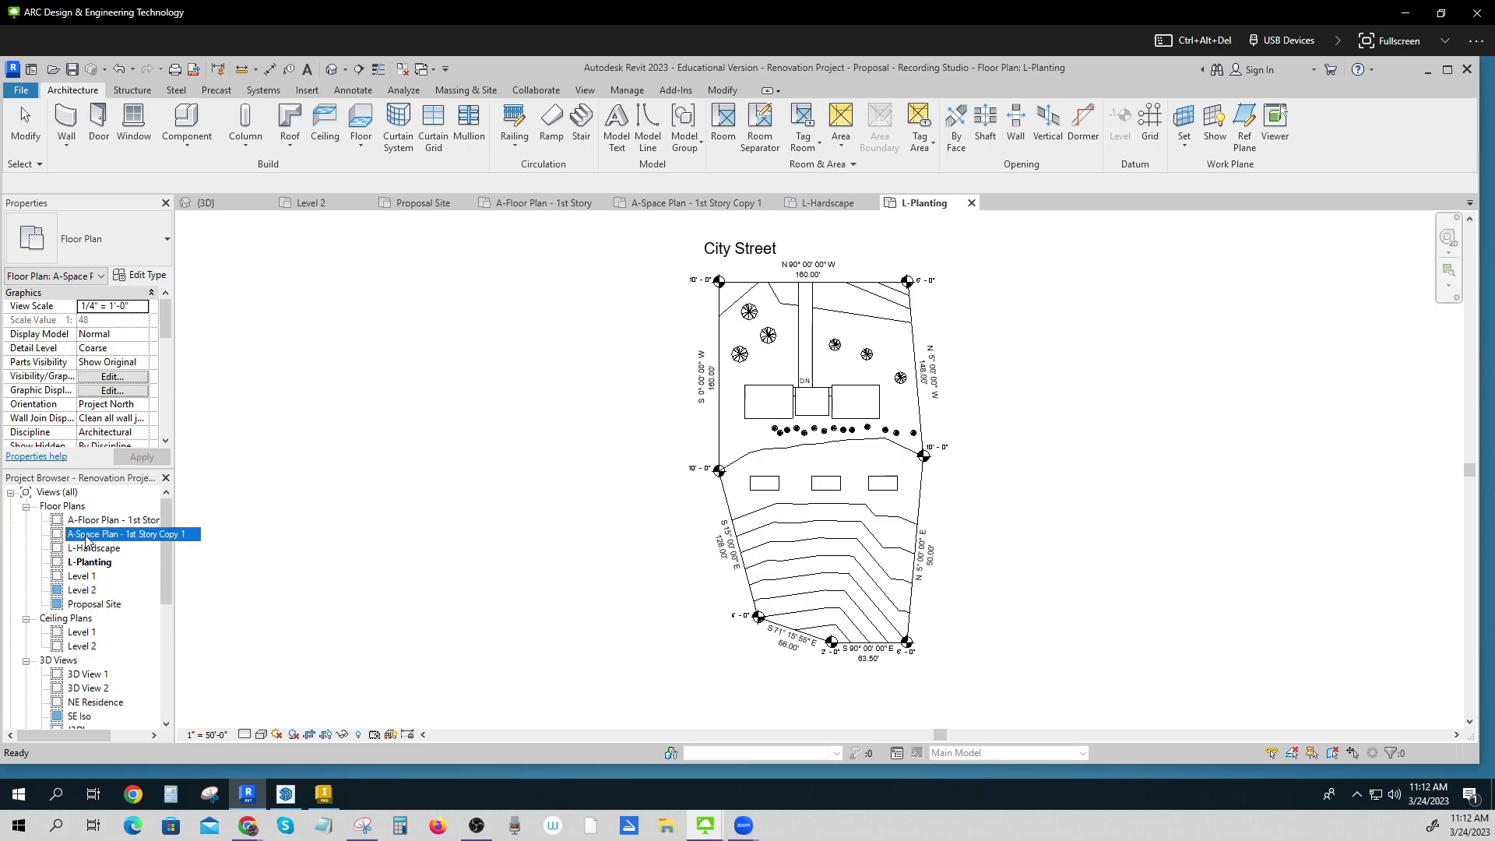
left_click(108, 548)
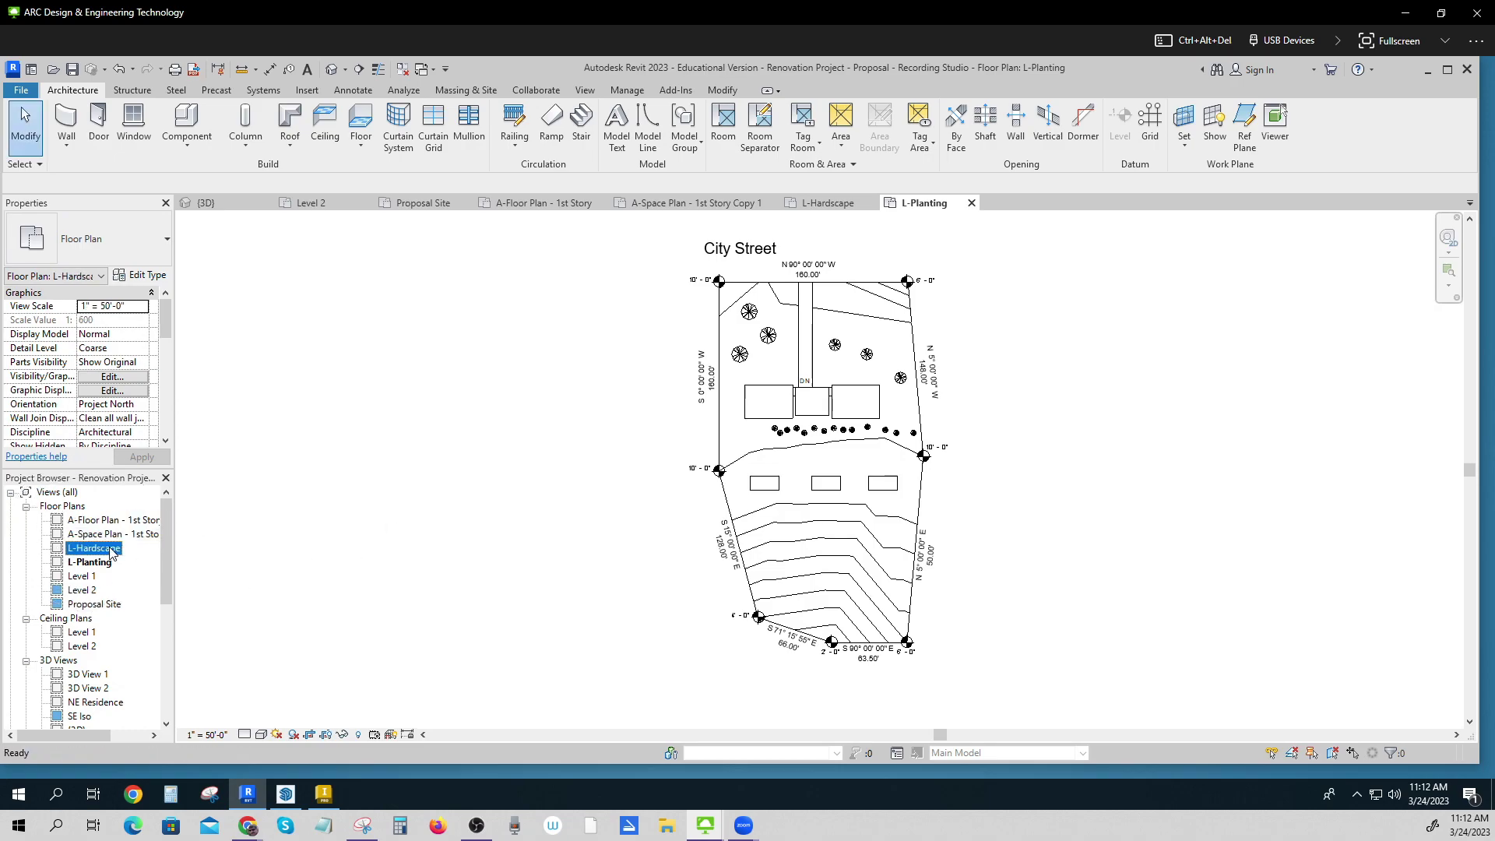
left_click(95, 562)
left_click(292, 594)
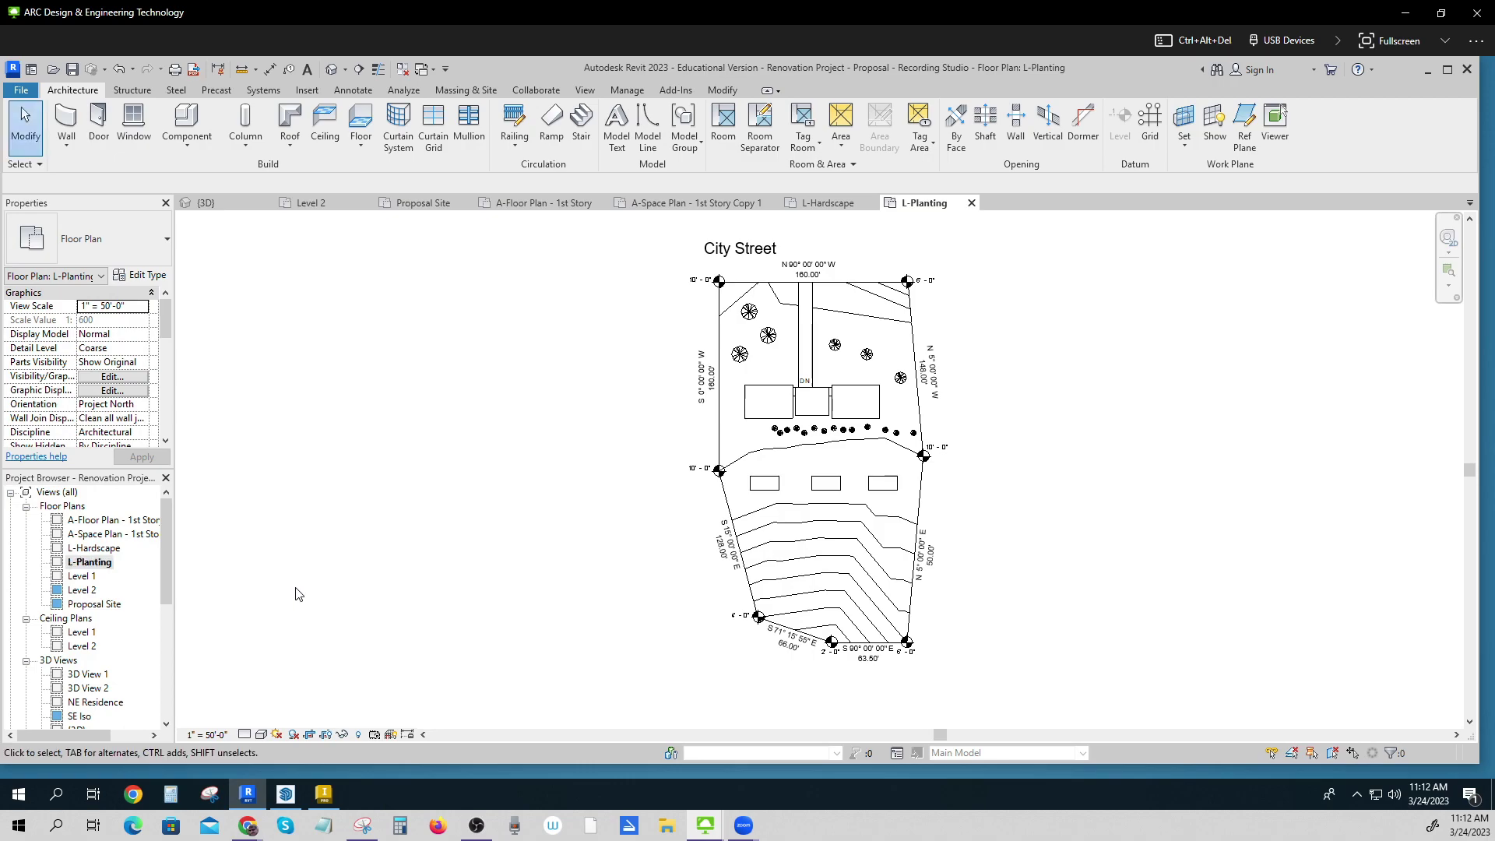
Duplicate A-Floor Plan - 1st Story without detailing and change the copy's prefix from A to I, giving I-Floor Plan - 1st Story Copy 1
right_click(106, 521)
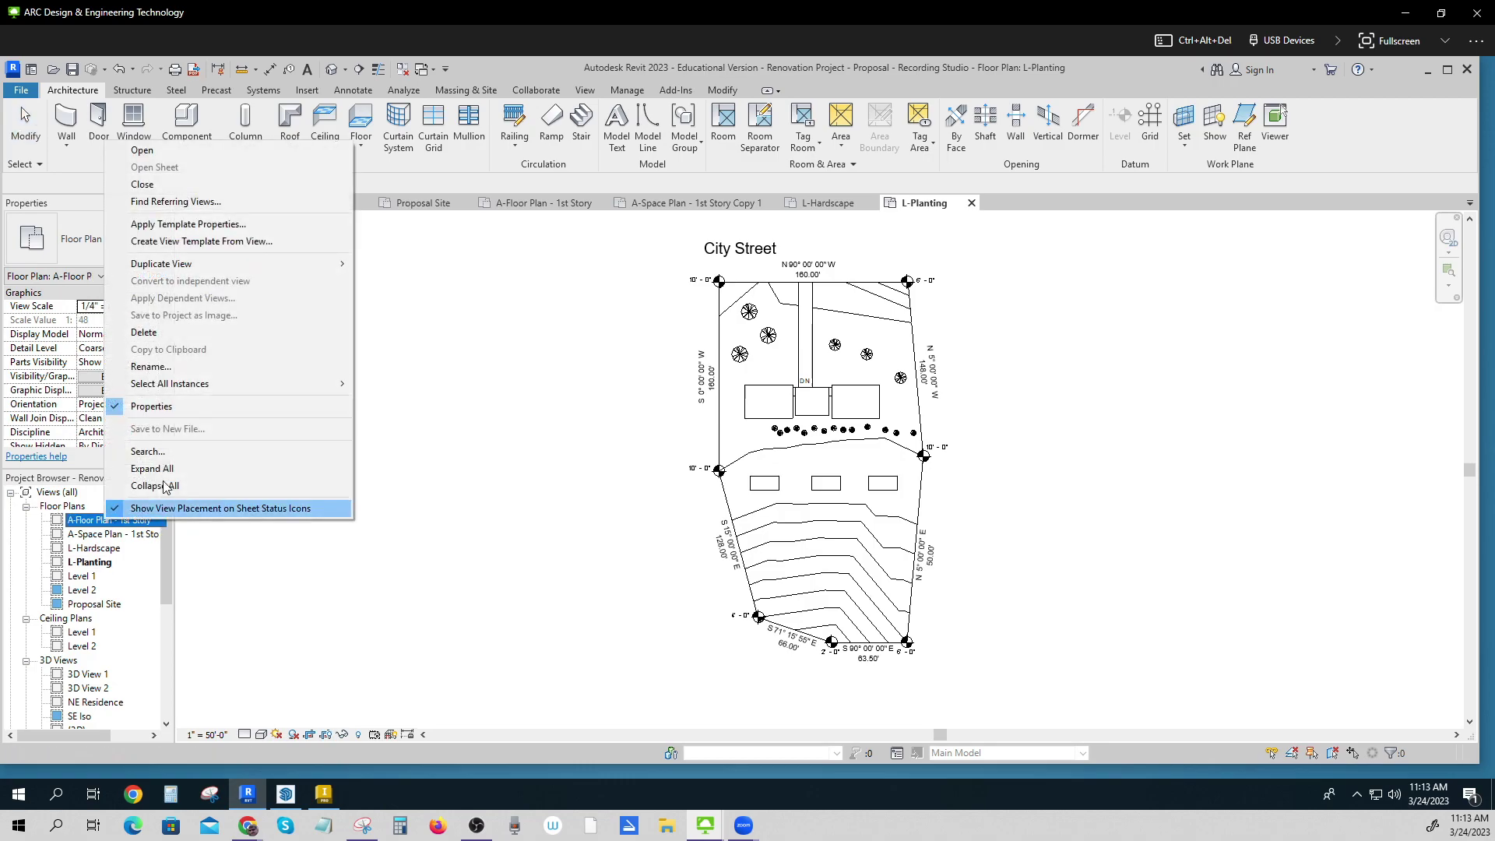
mouse_move(179, 264)
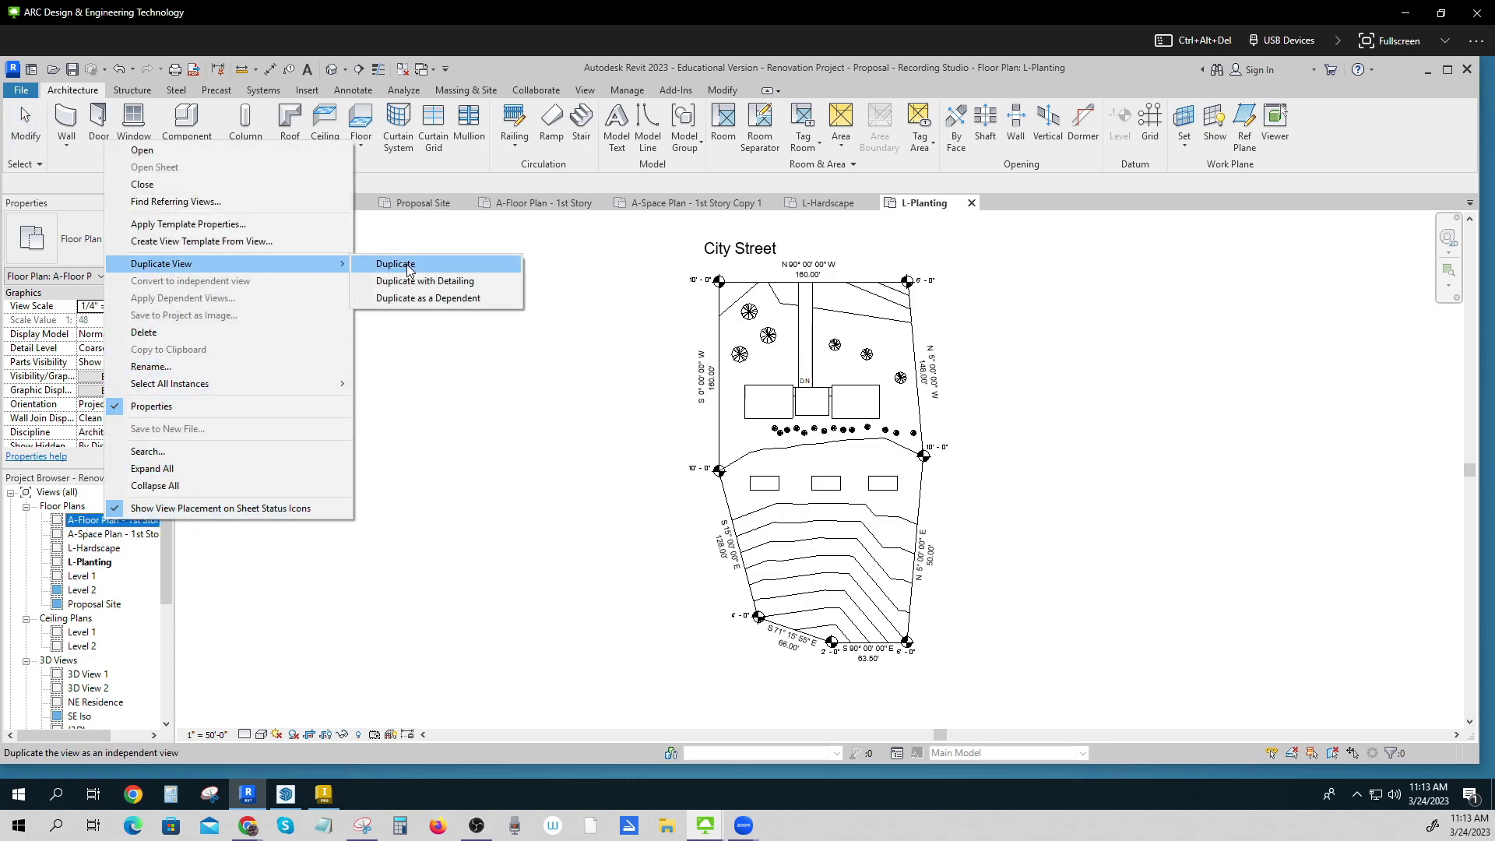
left_click(396, 264)
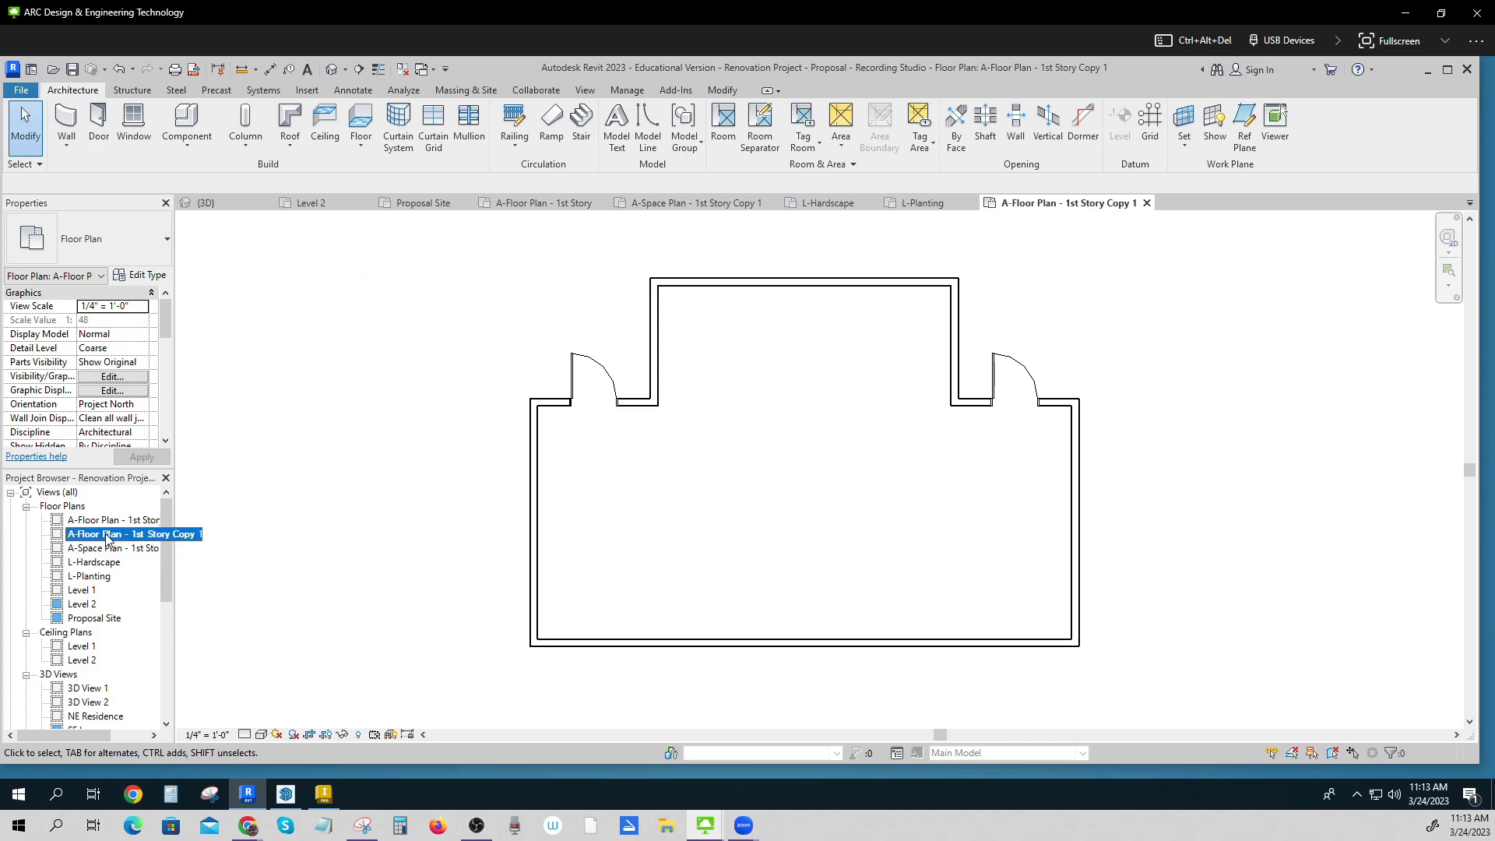
right_click(106, 534)
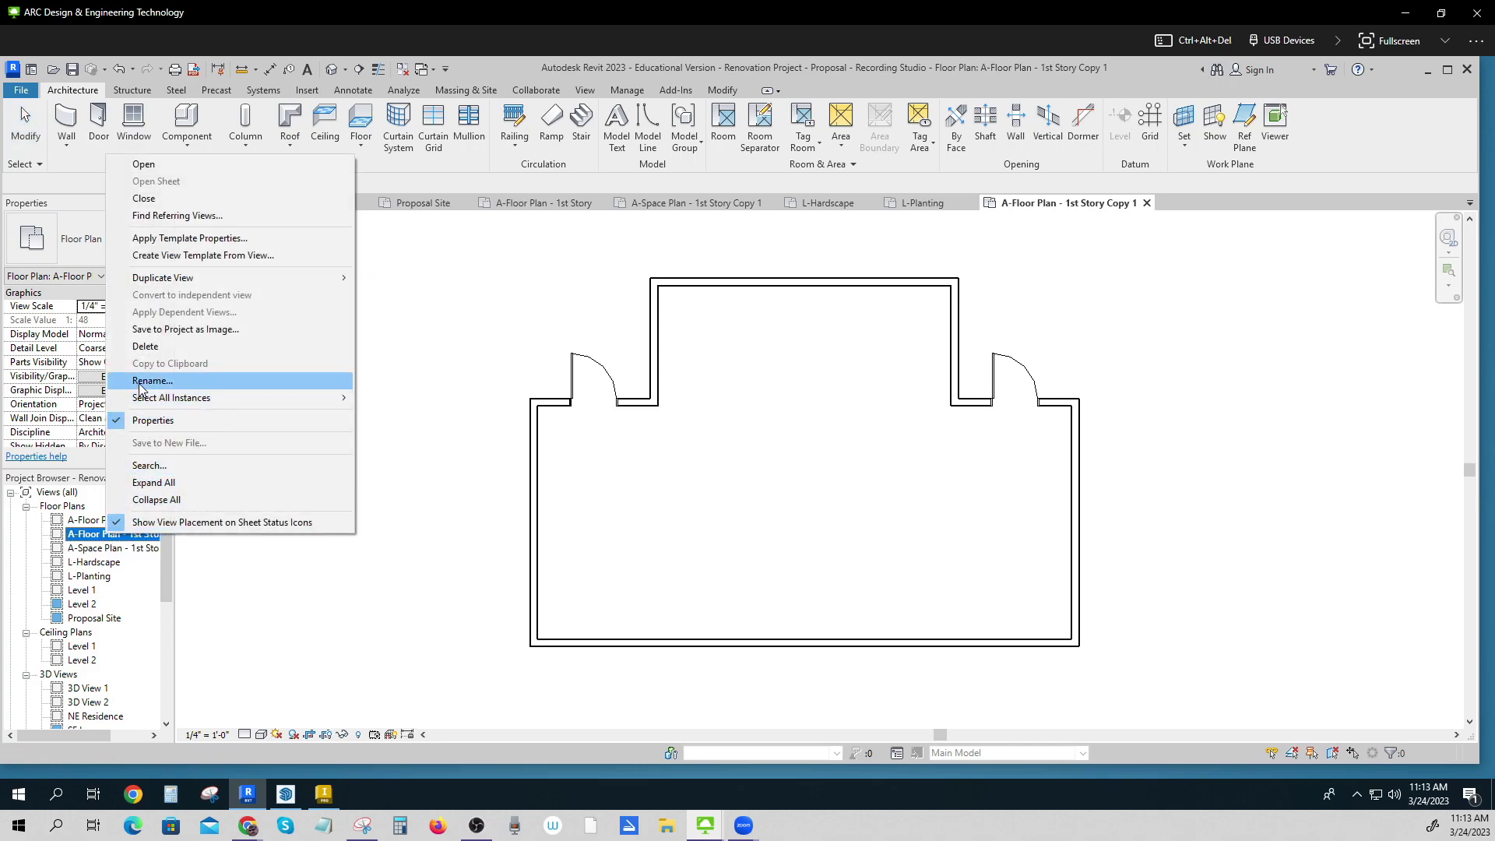
left_click(141, 390)
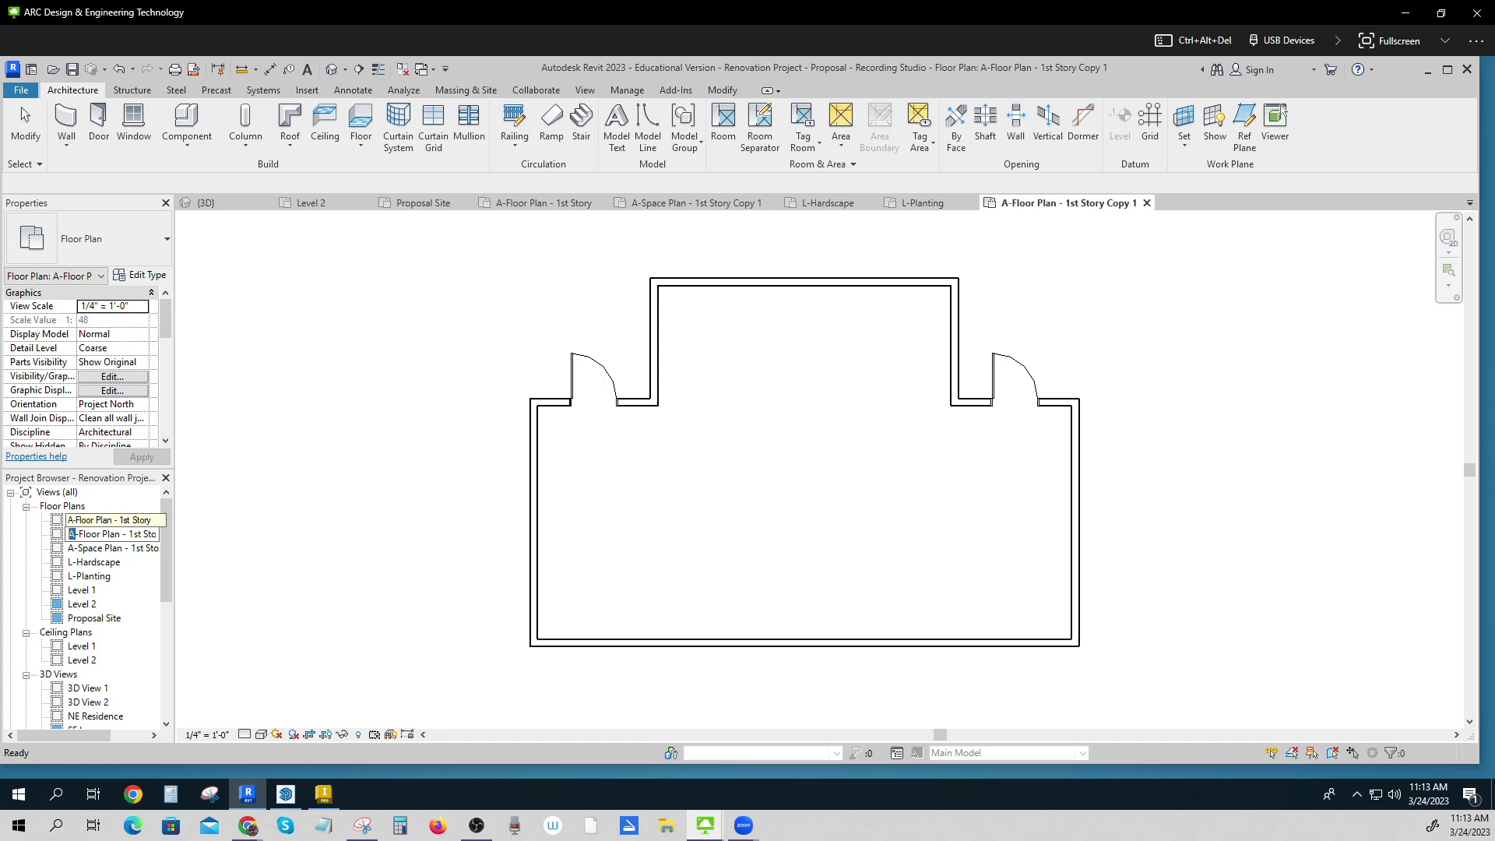
type("I")
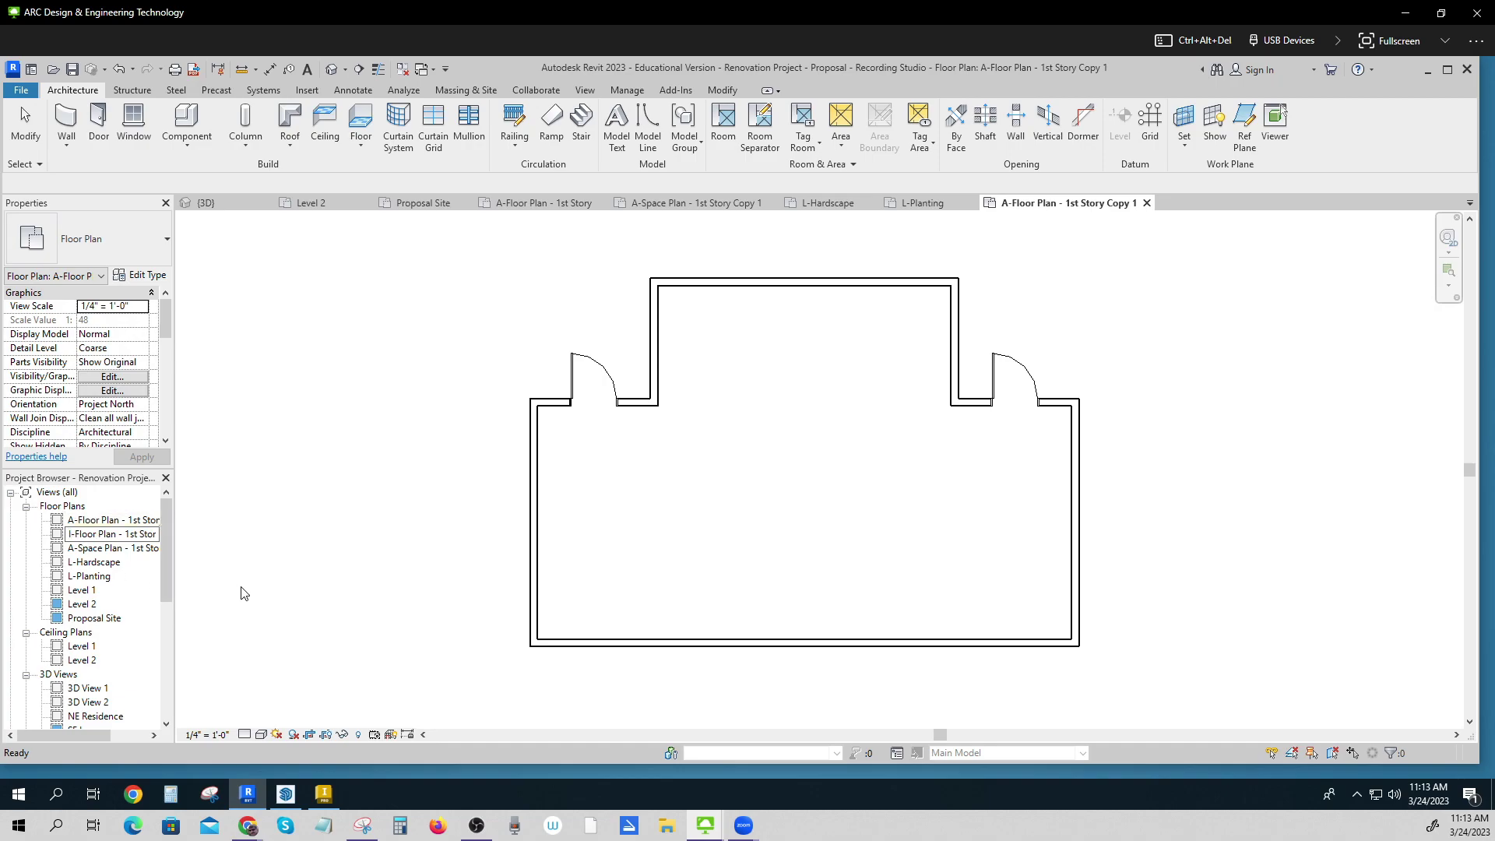
key("Return")
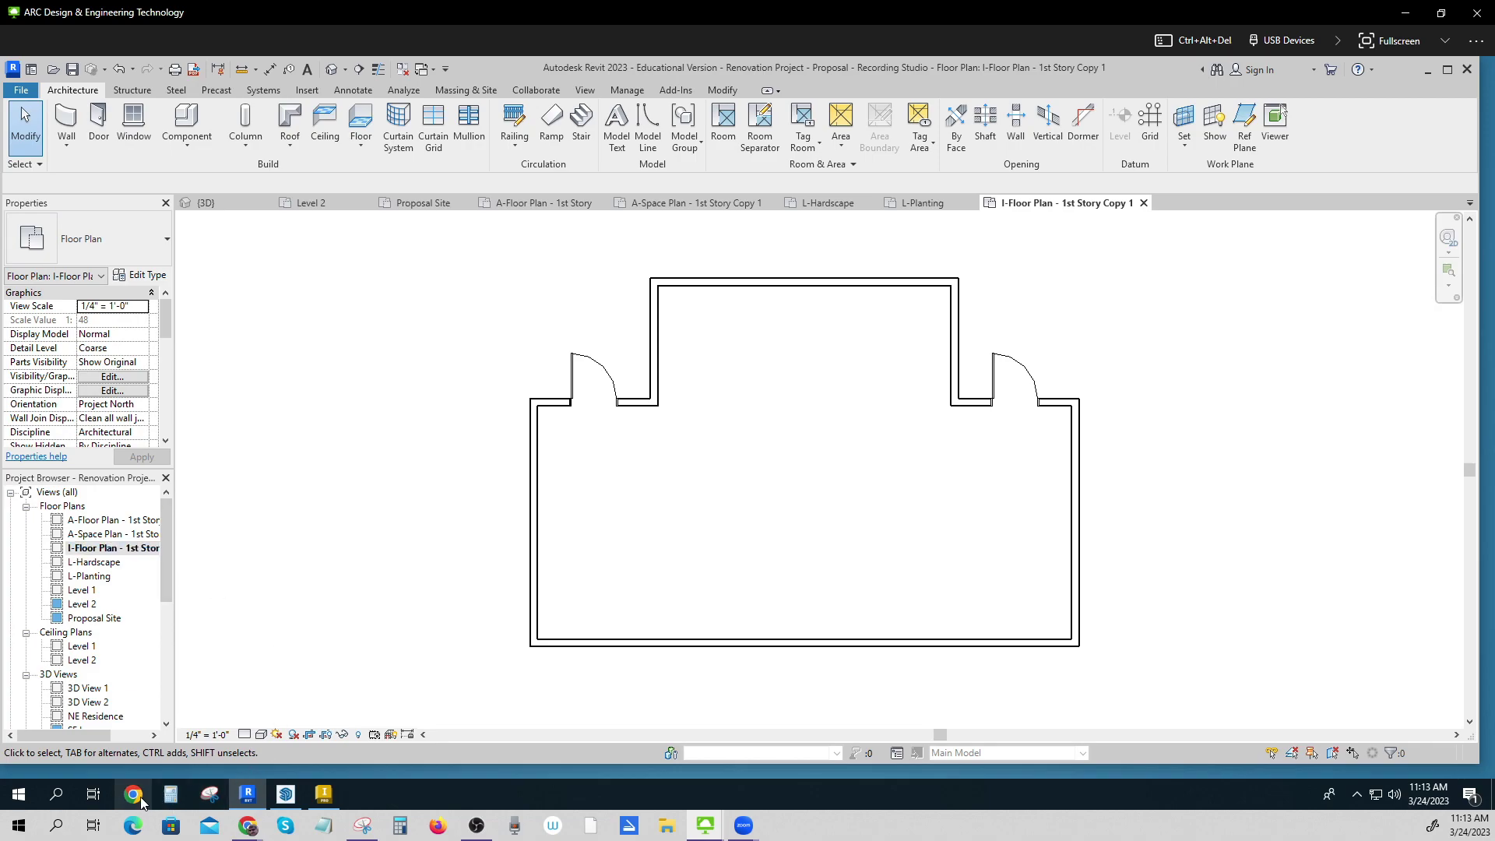
Duplicate I-Floor Plan - 1st Story Copy 1 without detailing and change Floor to Space in the copy's name, giving I-Space Plan - 1st Story Copy 1 Copy 1
left_click(105, 548)
right_click(103, 549)
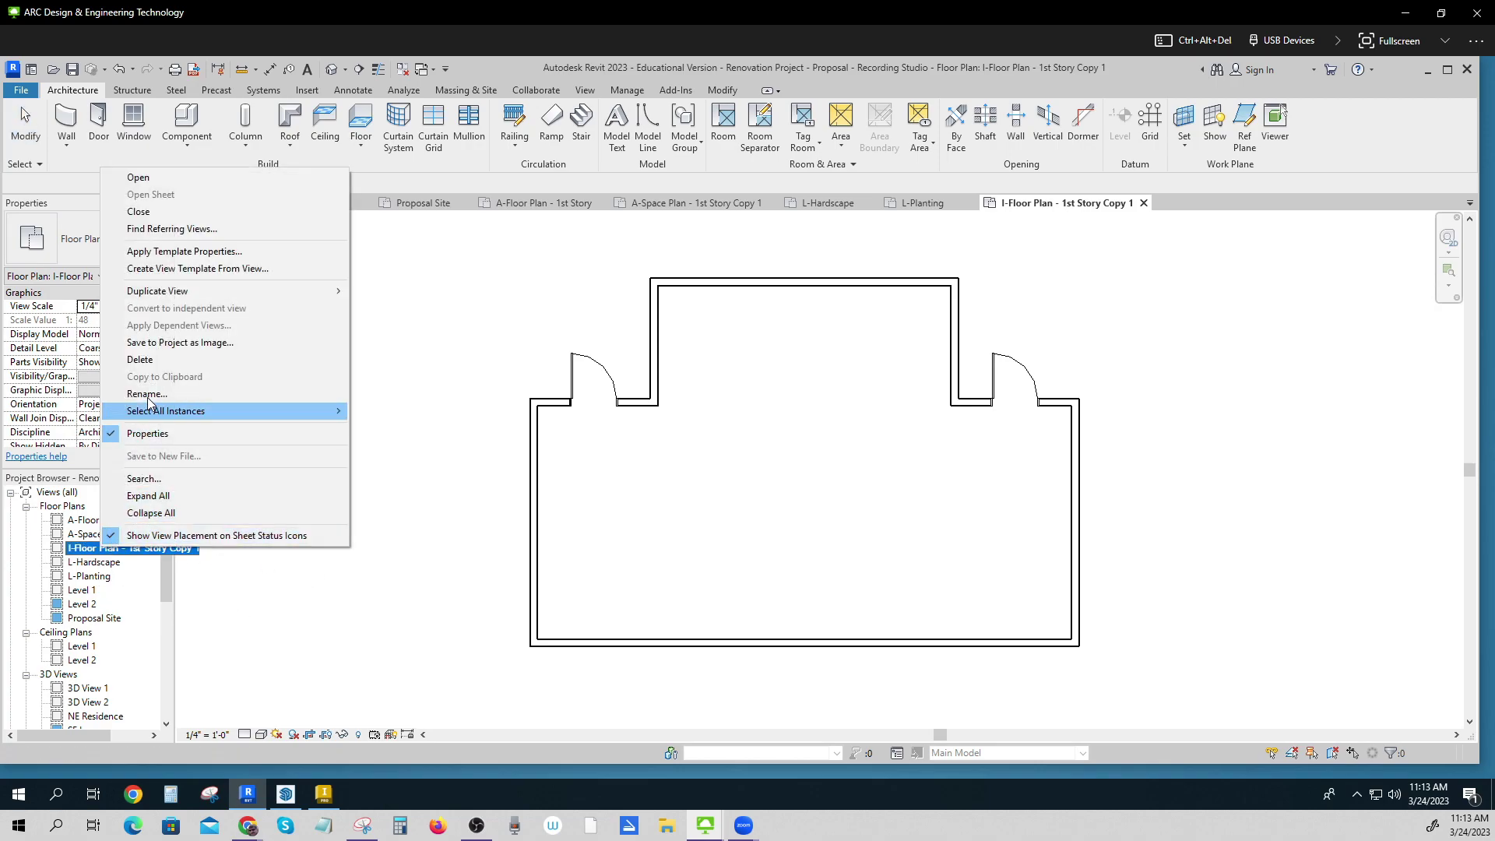
mouse_move(173, 292)
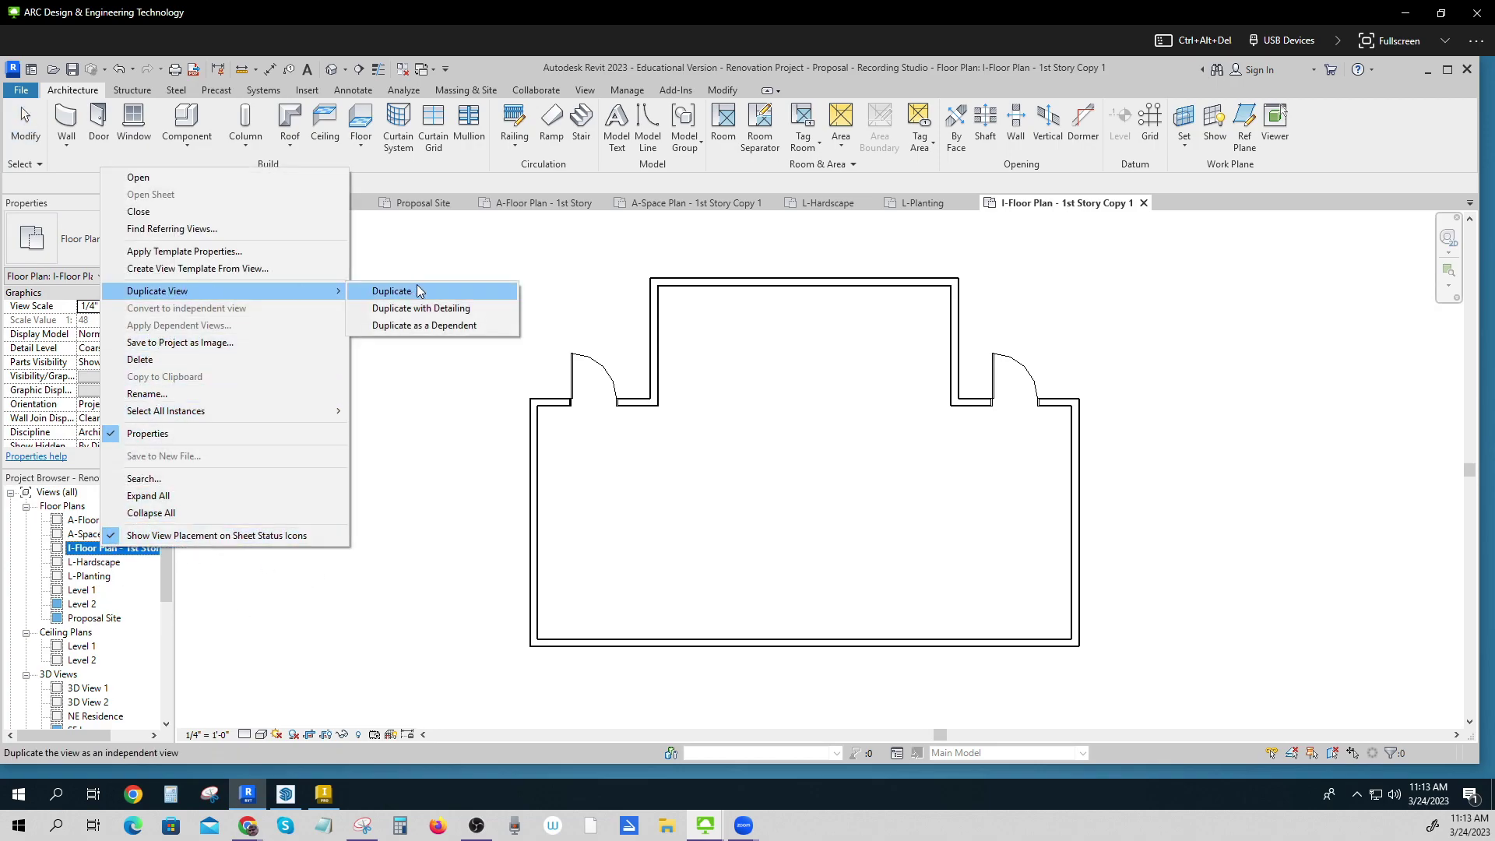
left_click(411, 296)
right_click(92, 562)
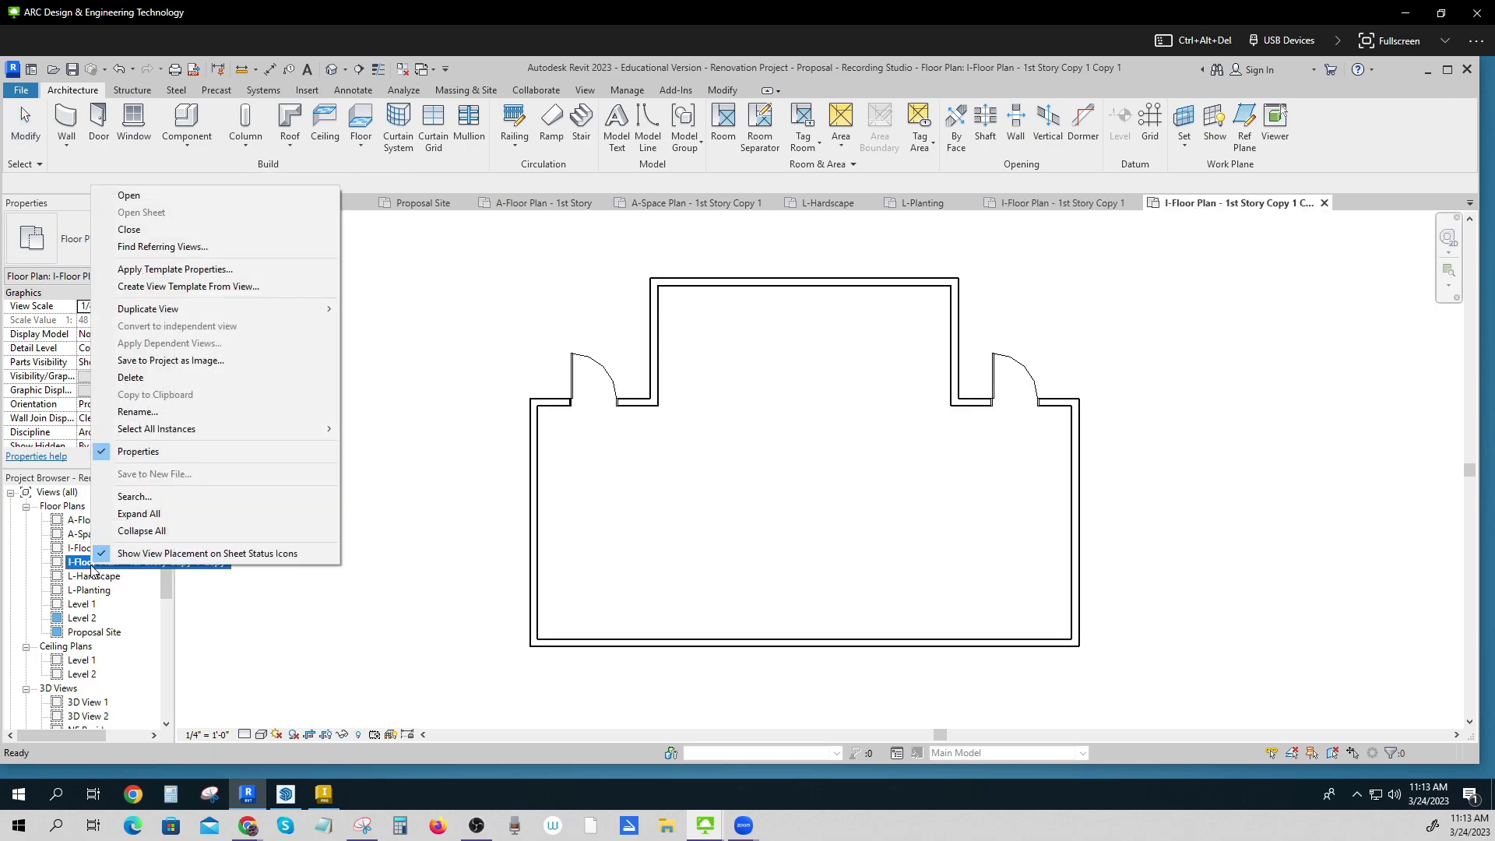
left_click(138, 411)
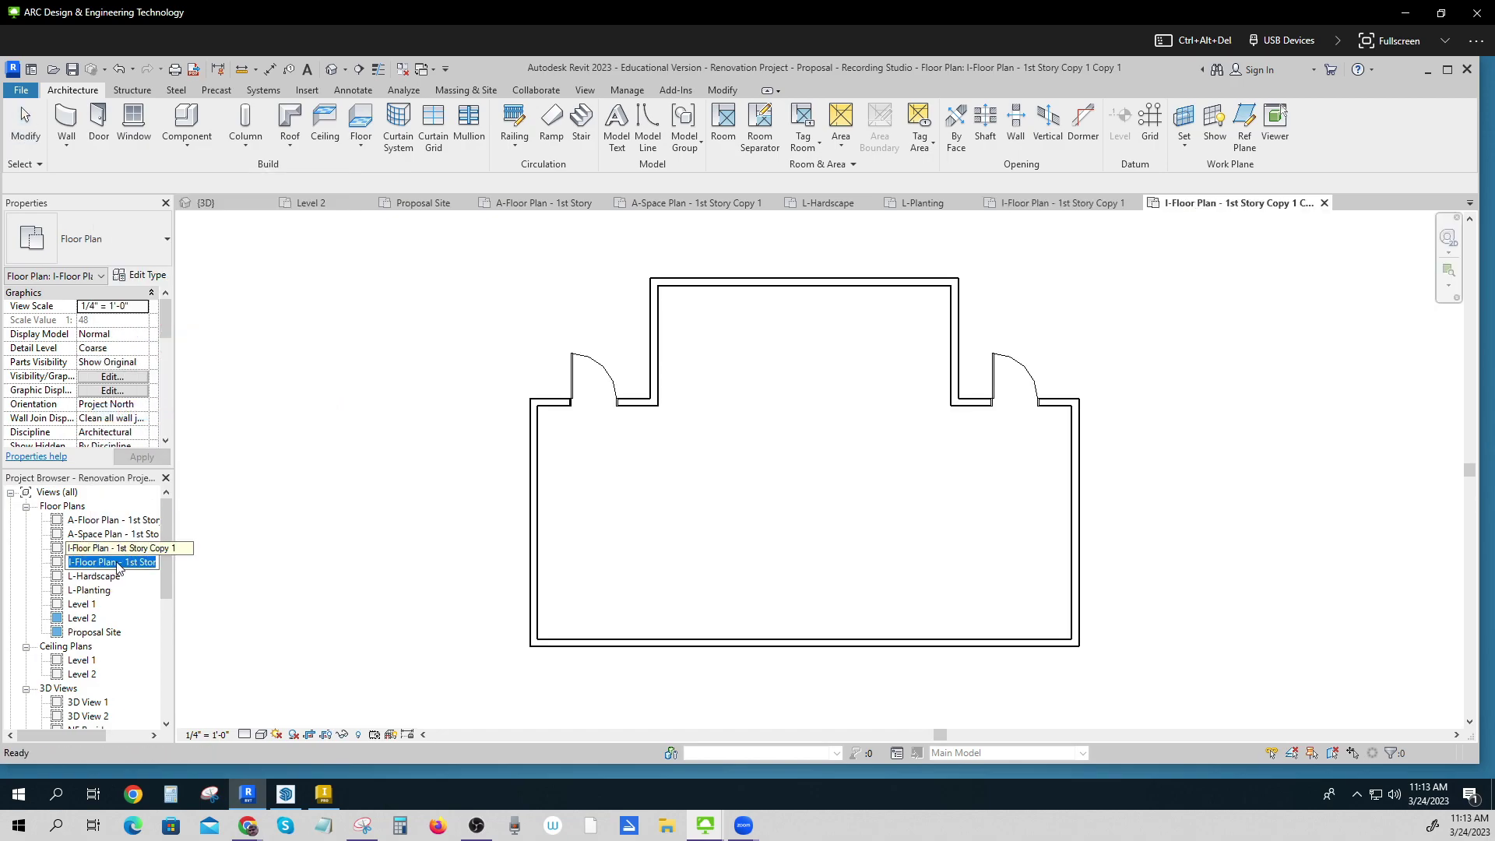
left_click(98, 562)
type("Space")
key("Return")
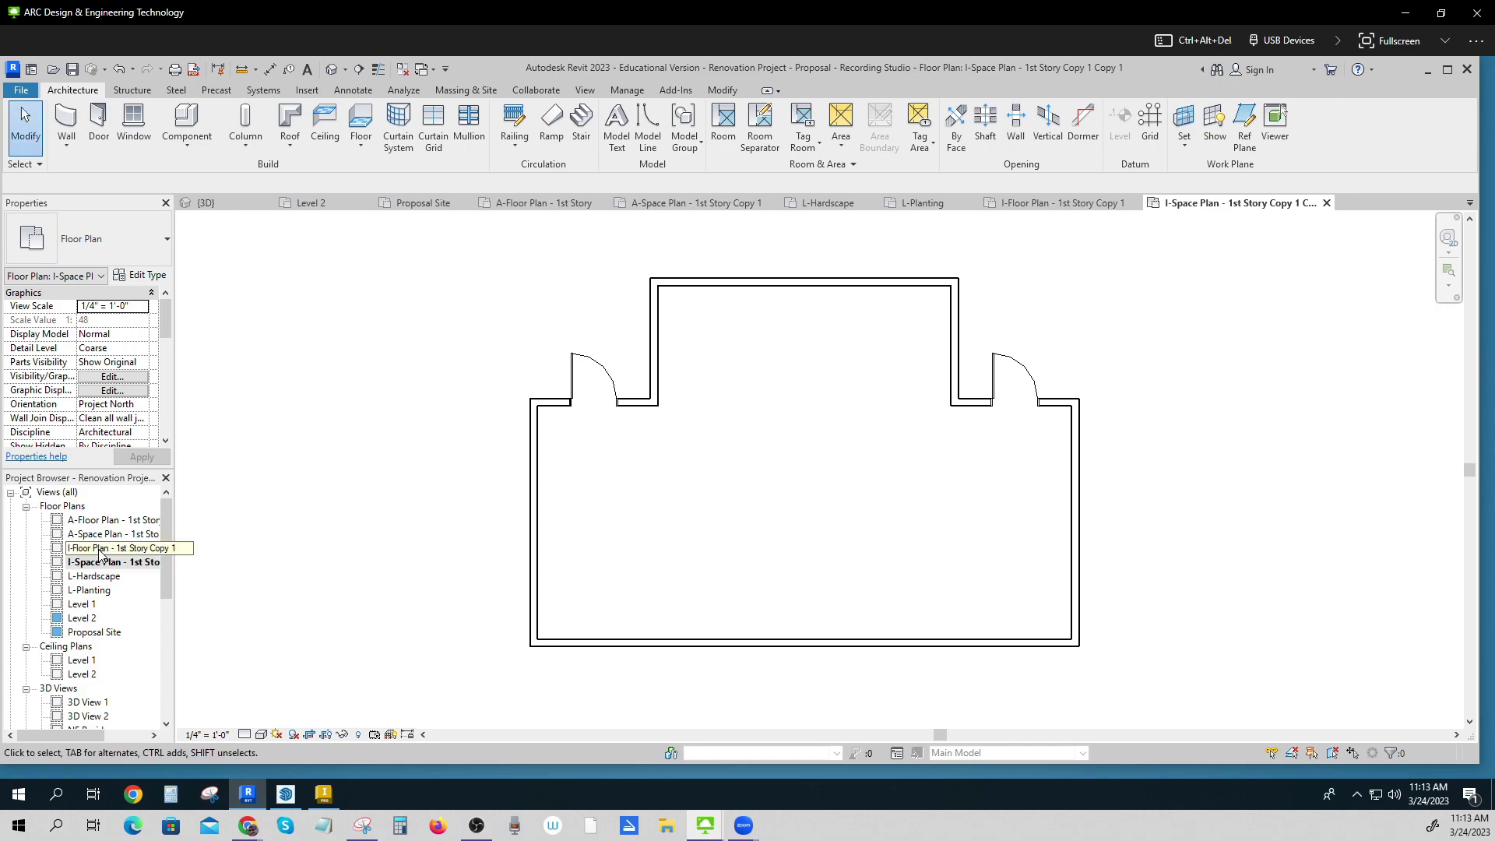
Remove the Copy 1 suffix from the interiors floor plan view so it is named I-Floor Plan - 1st Story
right_click(99, 554)
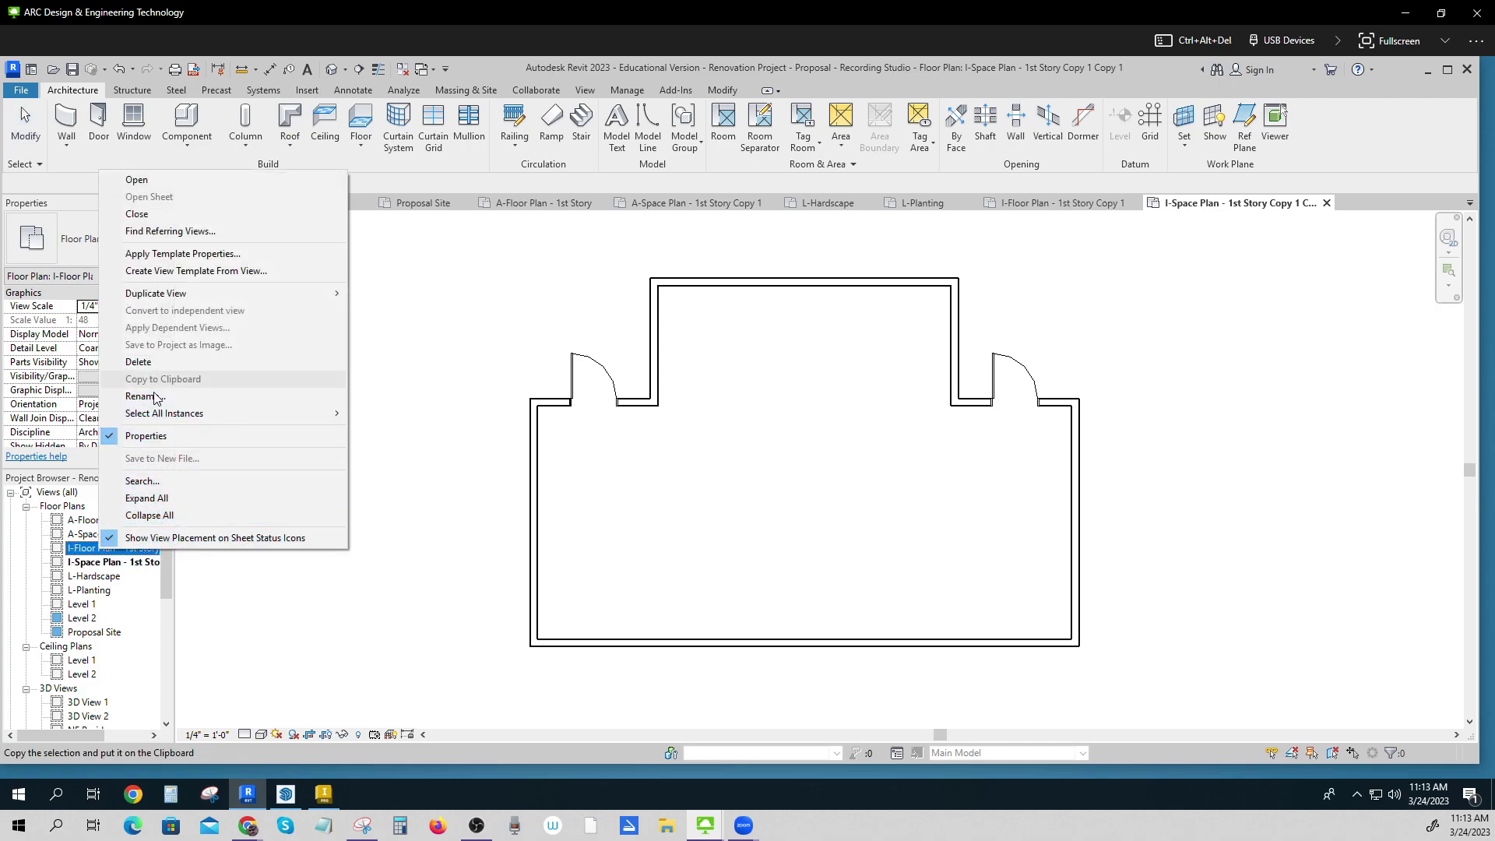
left_click(141, 396)
key("End")
key("End")
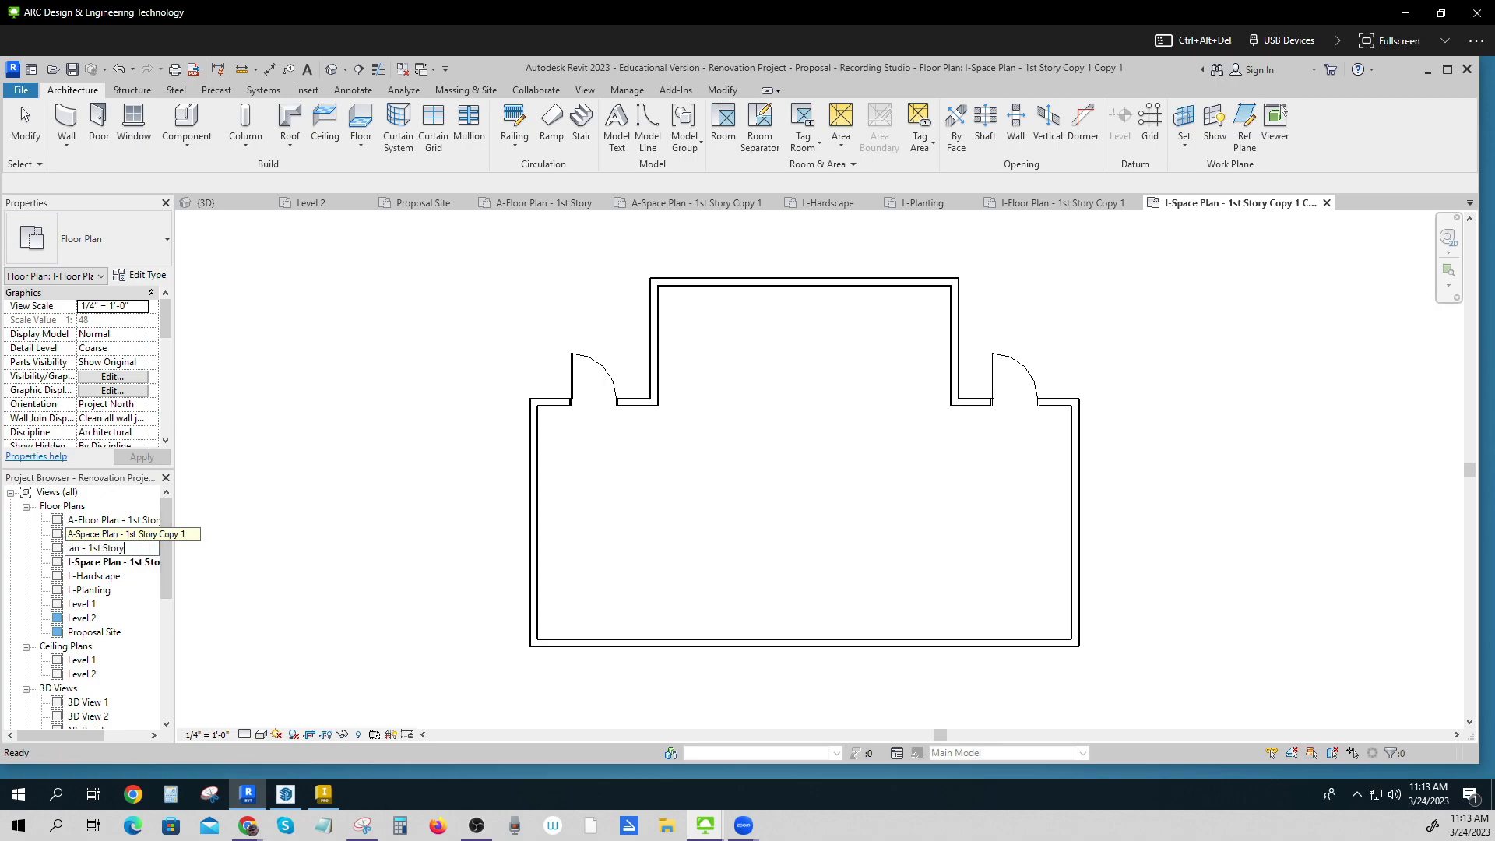
key("Return")
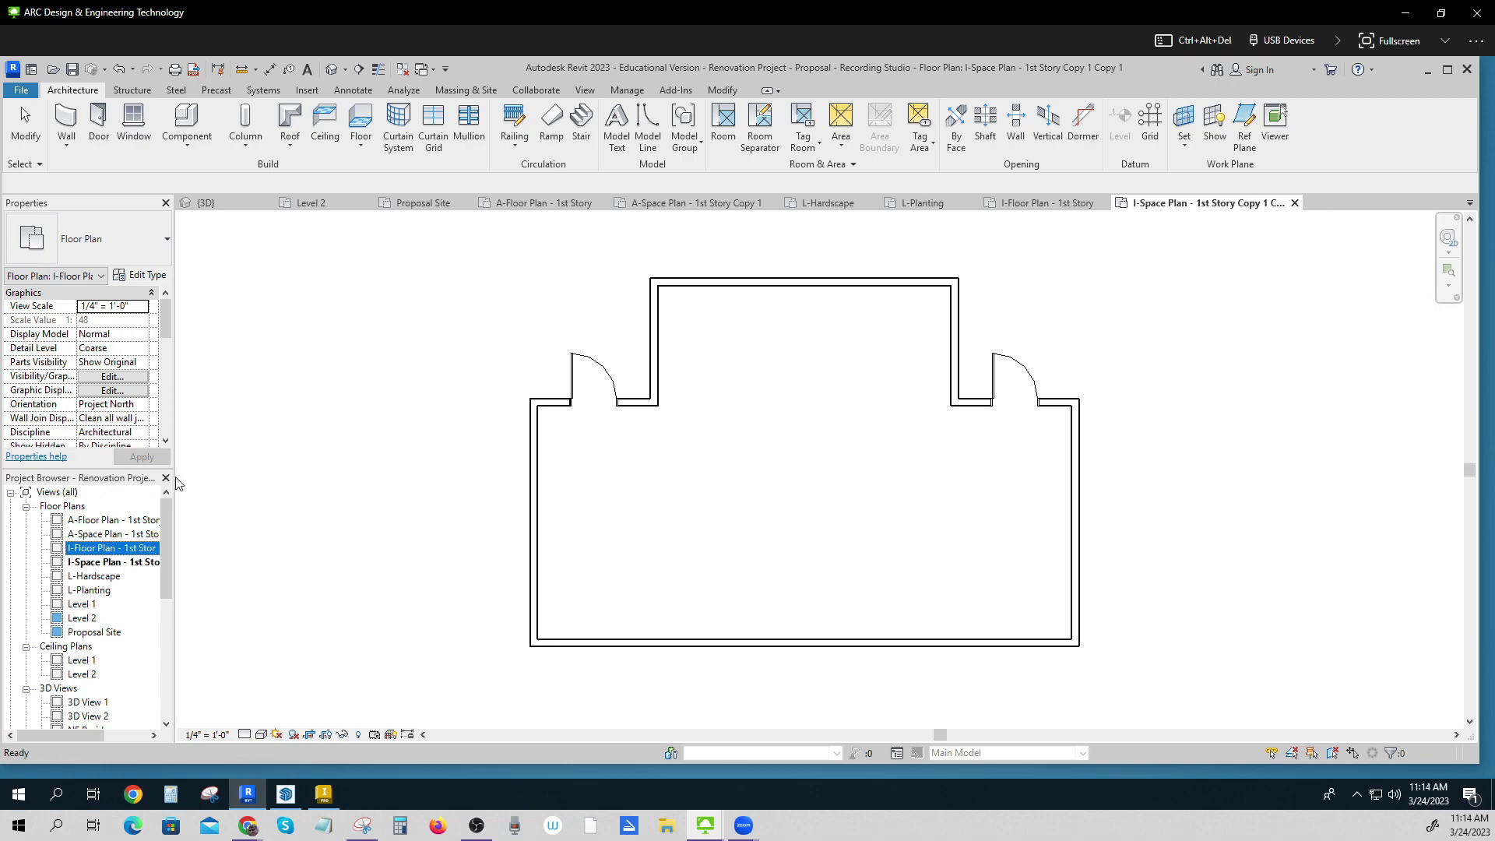
Widen the Project Browser to show full view names and rename the architectural space plan view A-Space Plan - 1st Story
left_click_drag(177, 478, 373, 479)
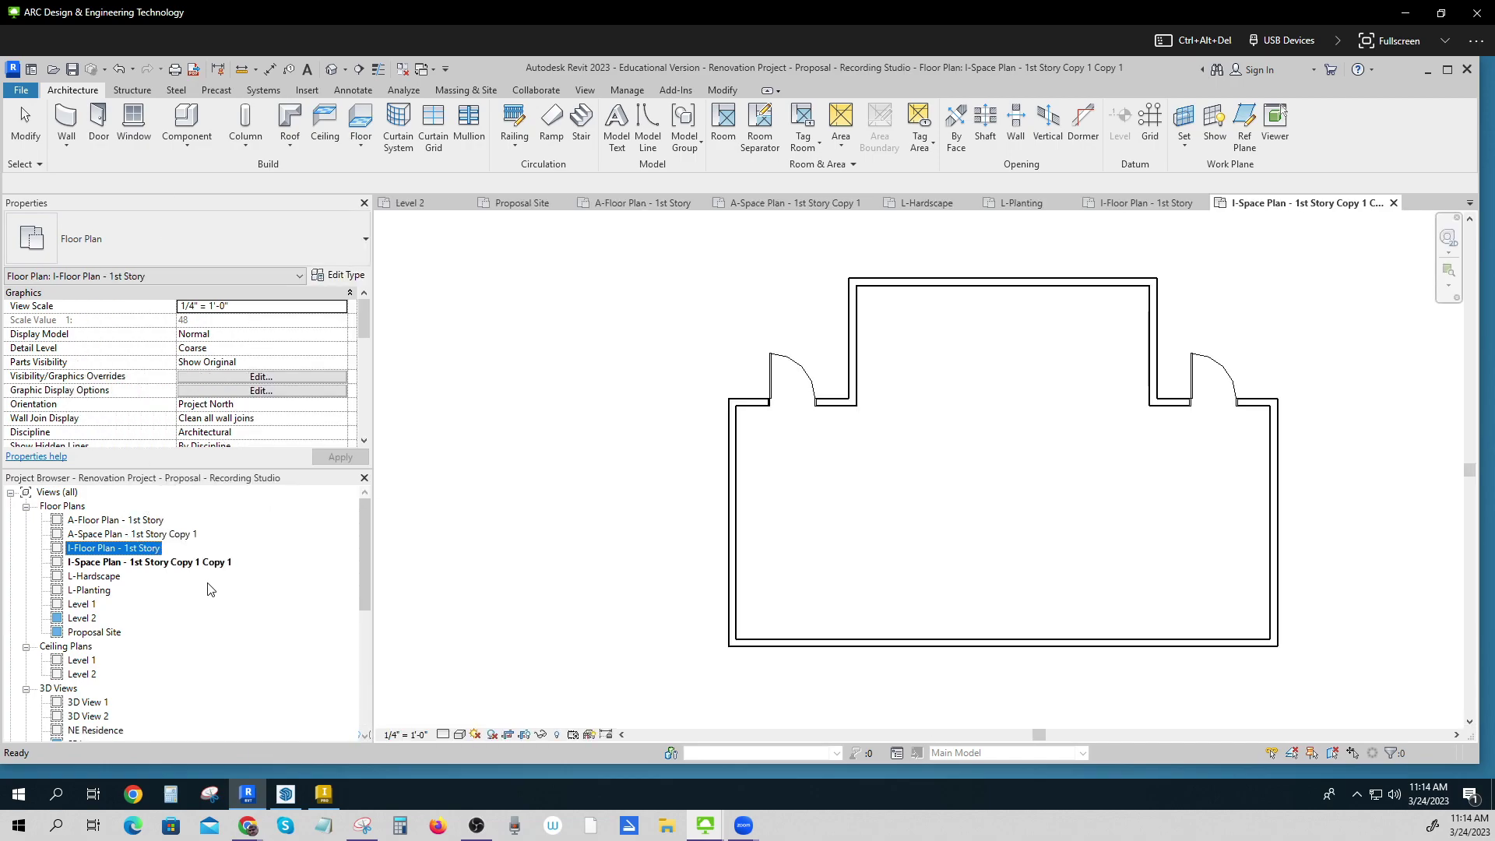
right_click(184, 532)
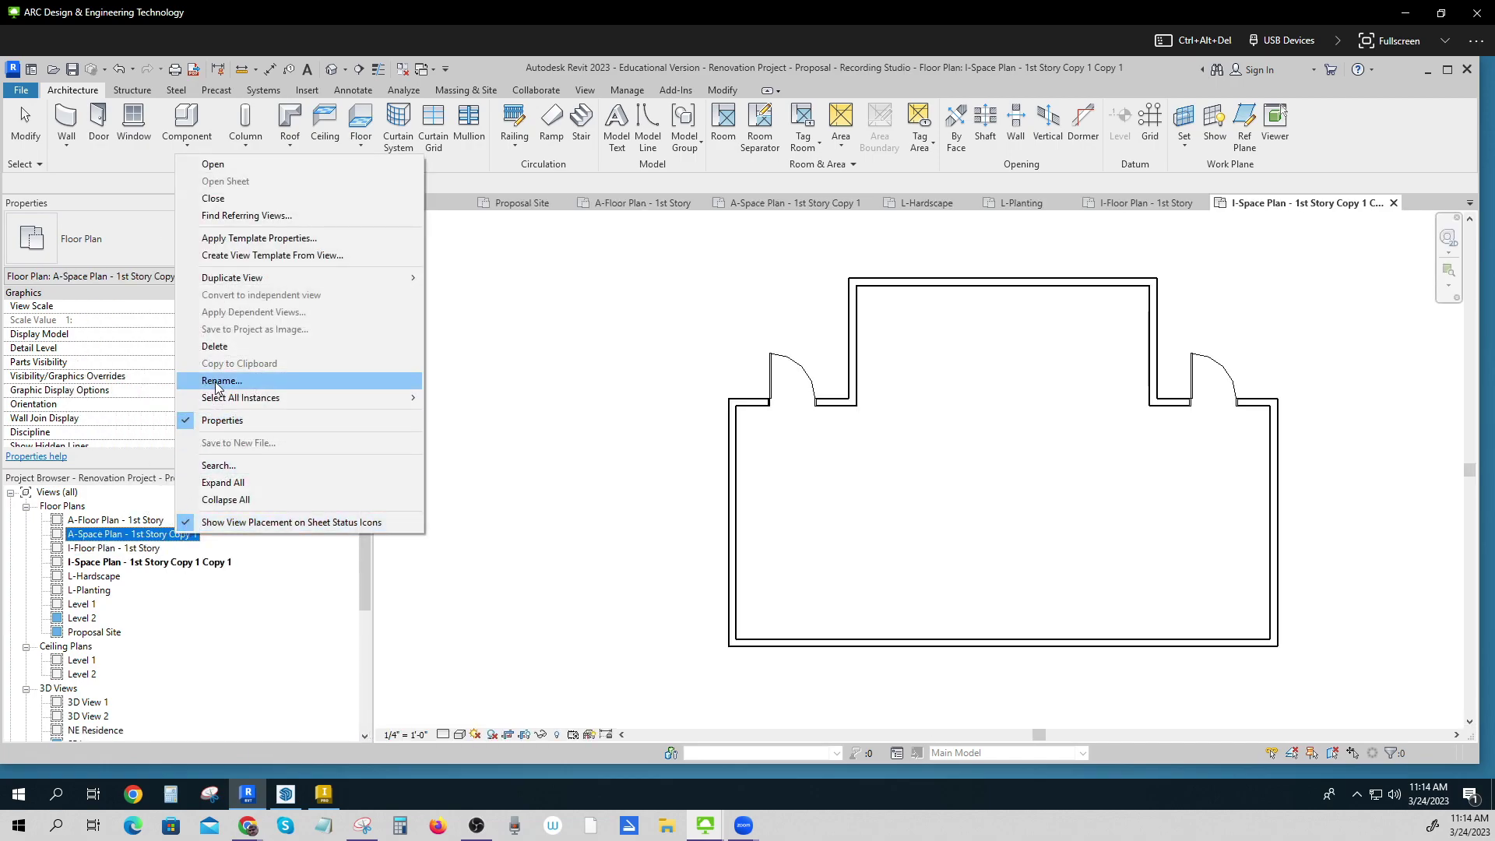
left_click(217, 381)
key("End")
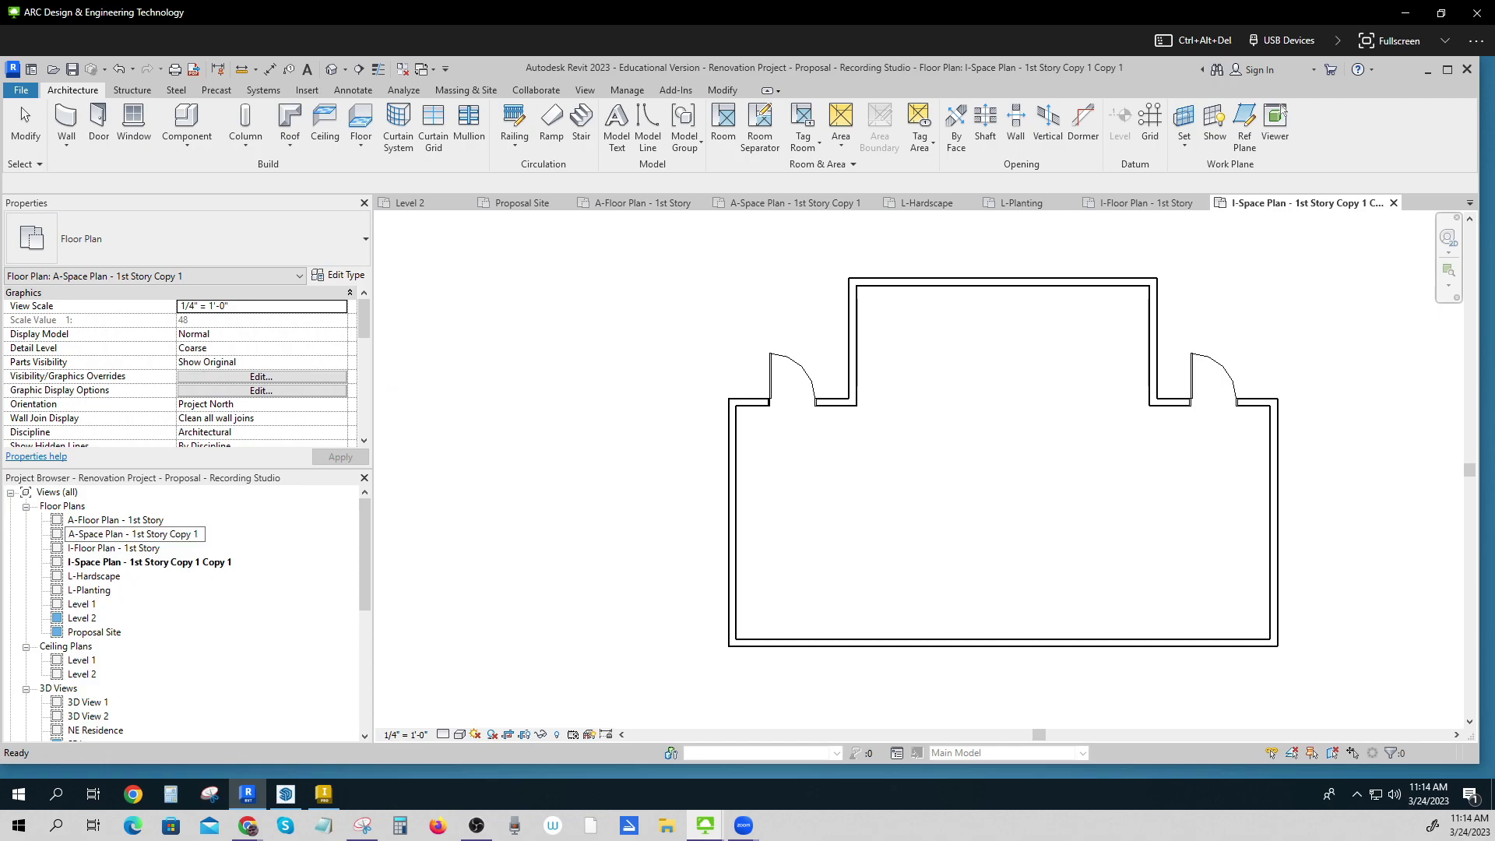
key("BackSpace")
key("BackSpace")
key("BackSpace")
left_click(194, 562)
Rename the interiors space plan view I-Space Plan - 1st Story and narrow the Project Browser again
right_click(195, 562)
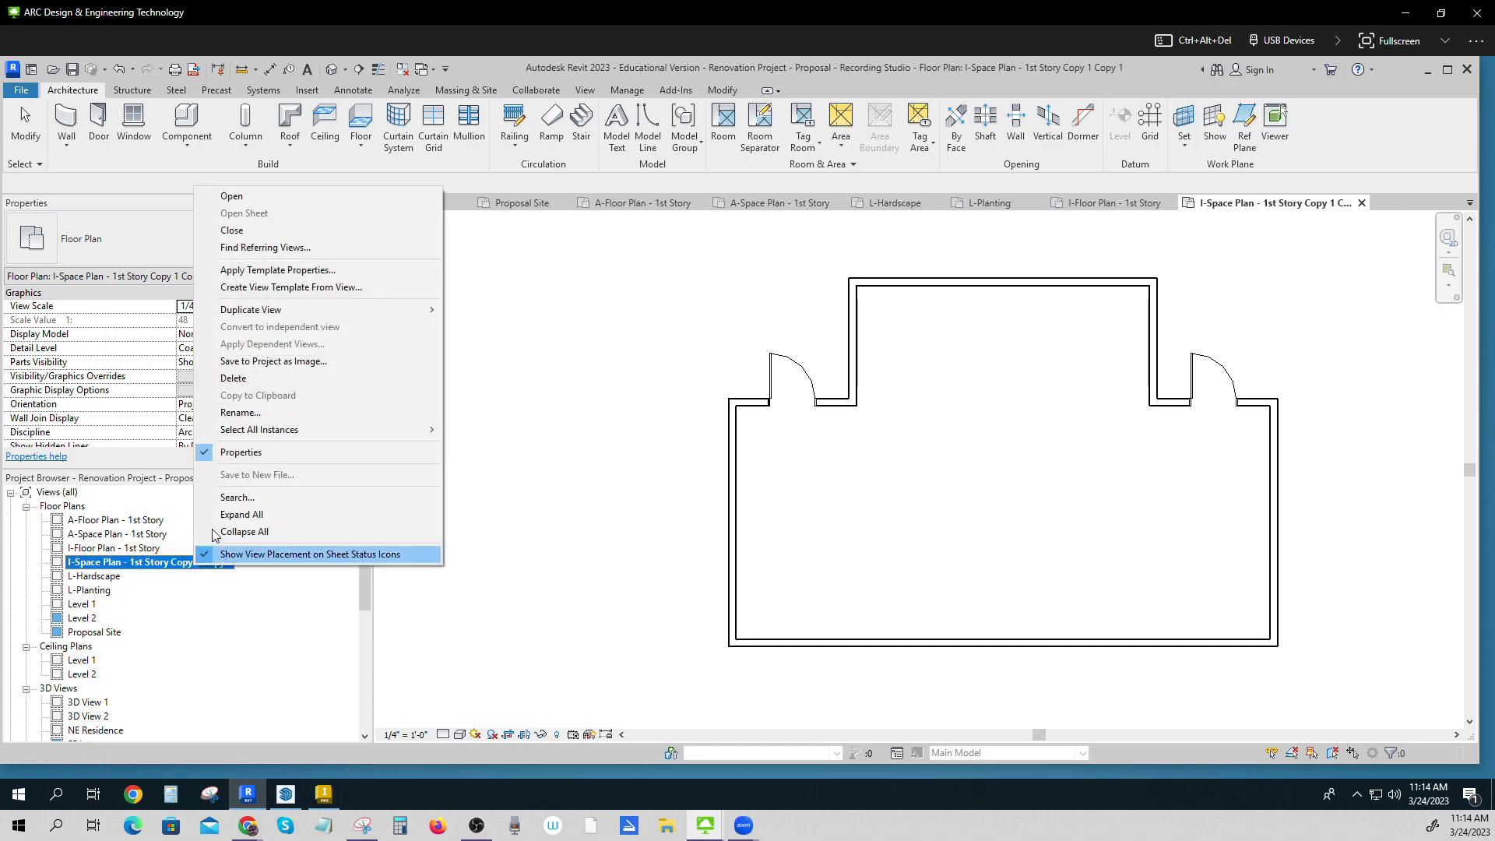
left_click(249, 414)
key("End")
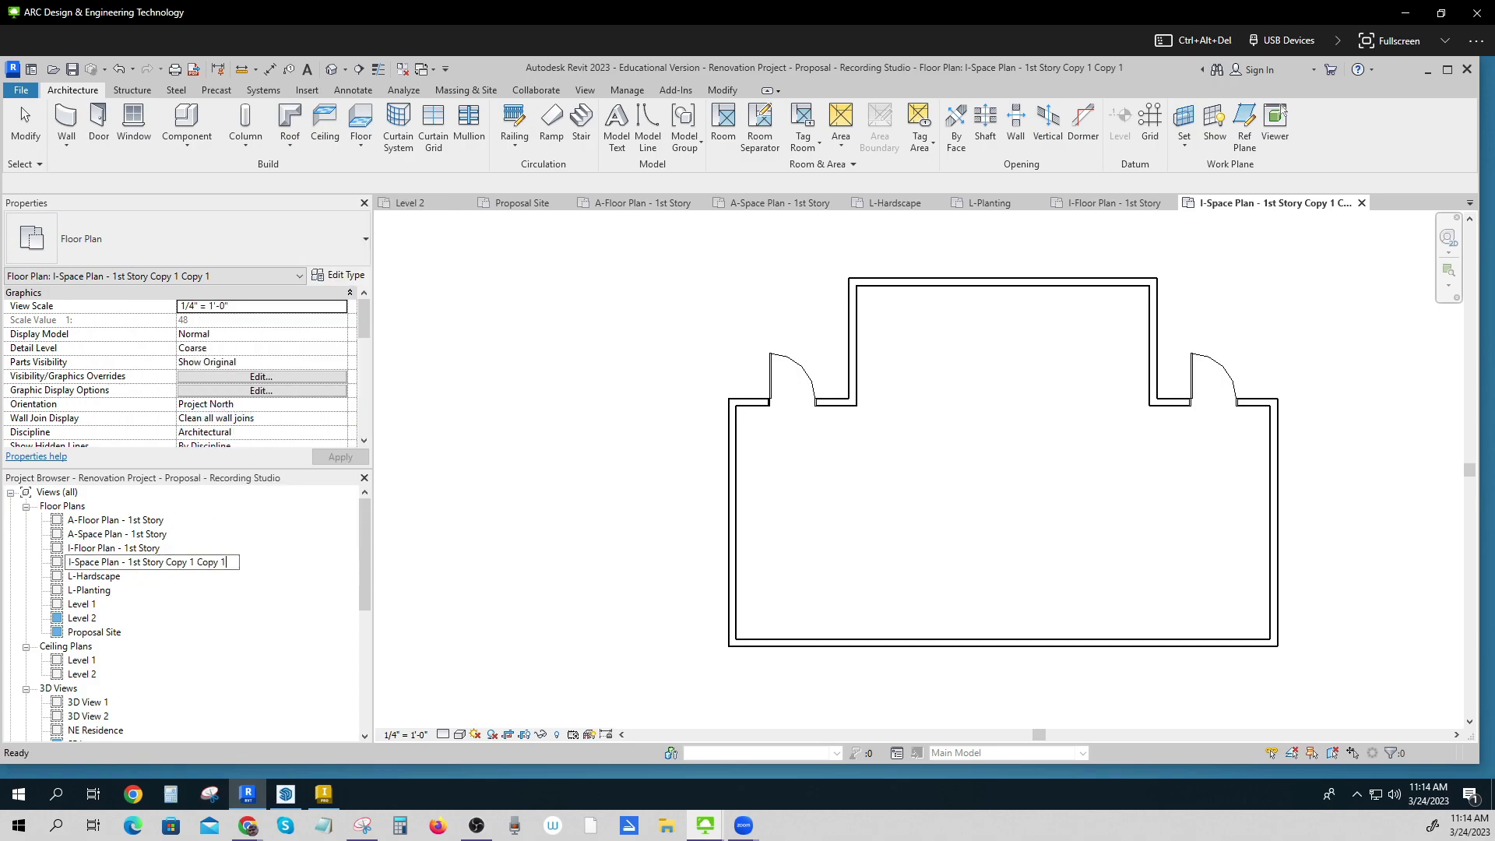
key("BackSpace")
key("BackSpace")
key("BackSpace")
left_click(576, 585)
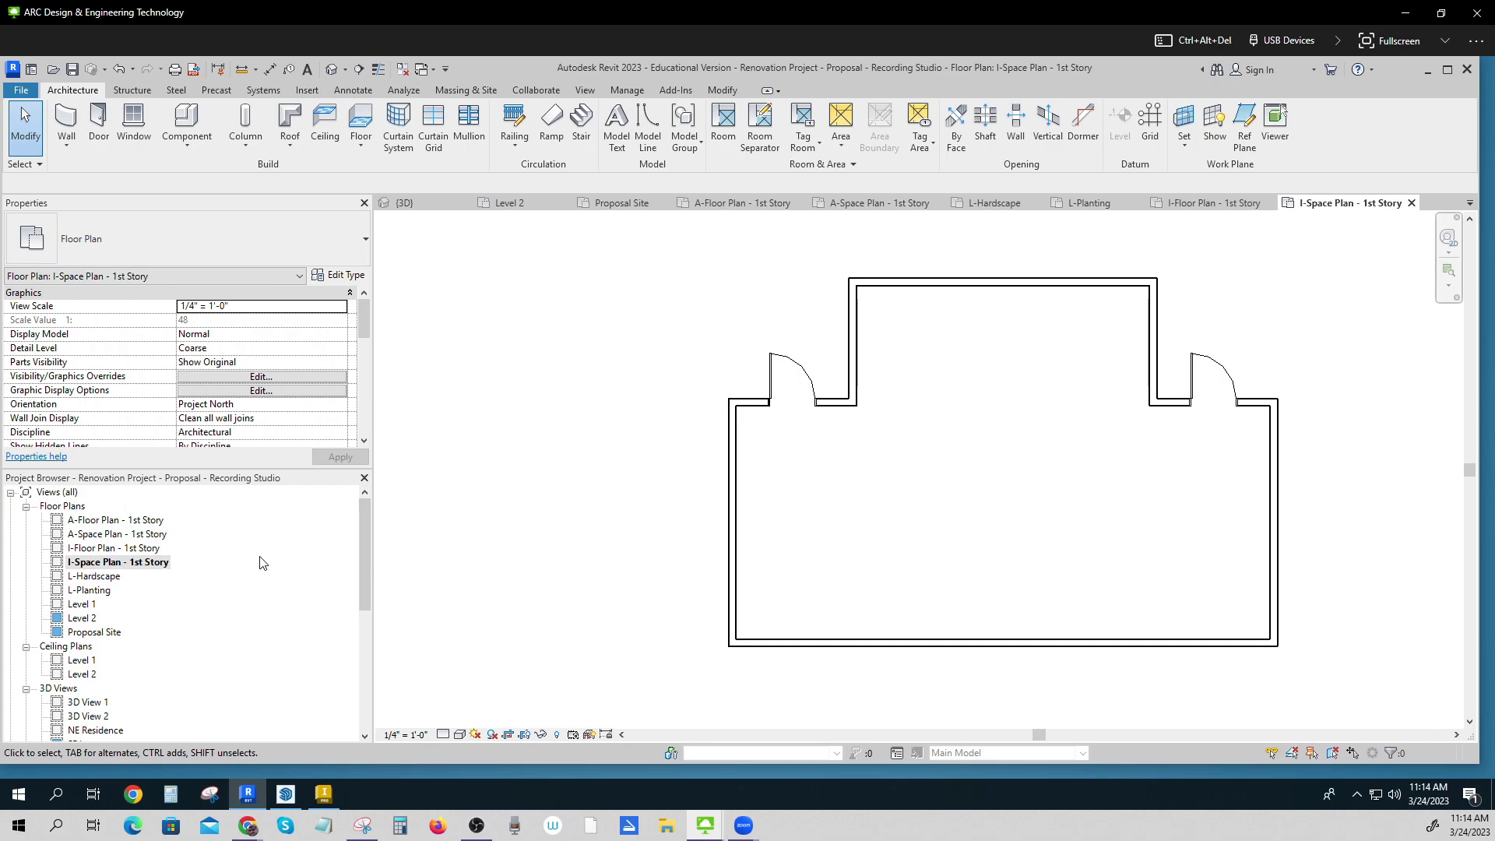
left_click_drag(372, 550, 209, 549)
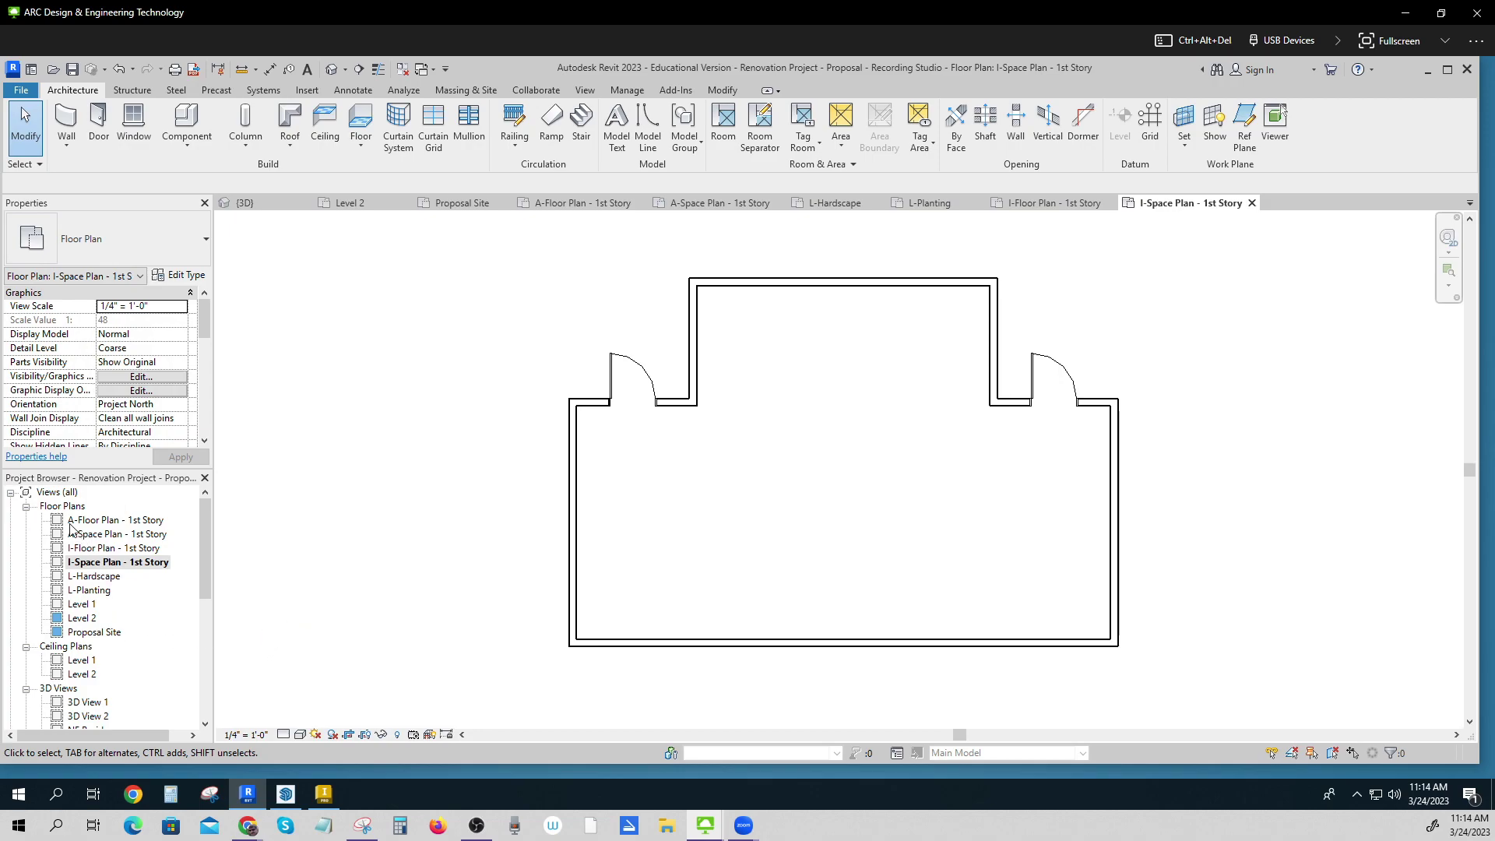
Review how the floor plan views are grouped by discipline prefix, and look over the Proposal Site and building elevation views in the Project Browser
key("ctrl")
key("ctrl")
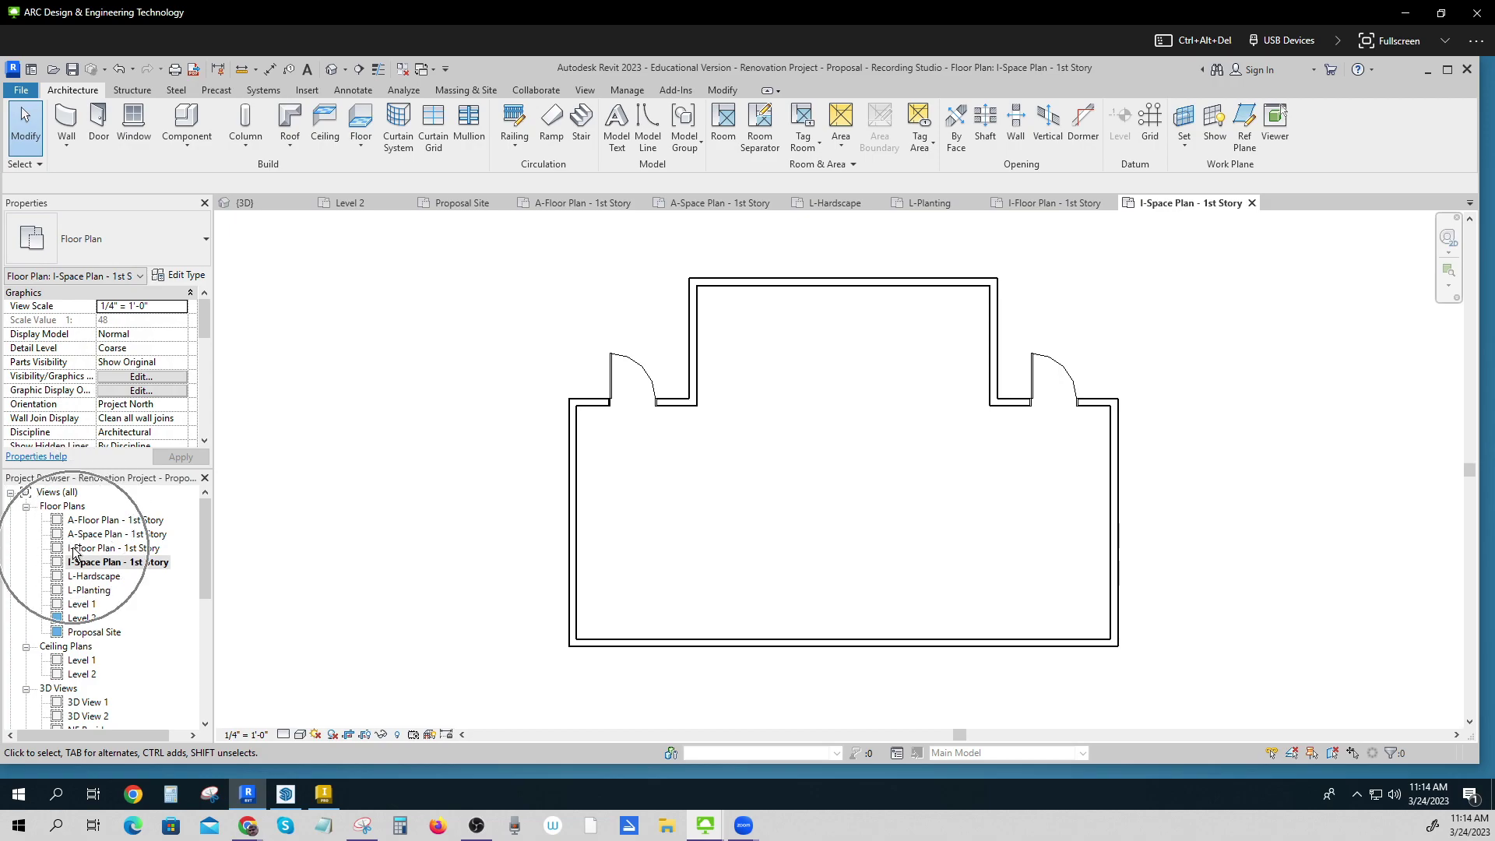
key("ctrl")
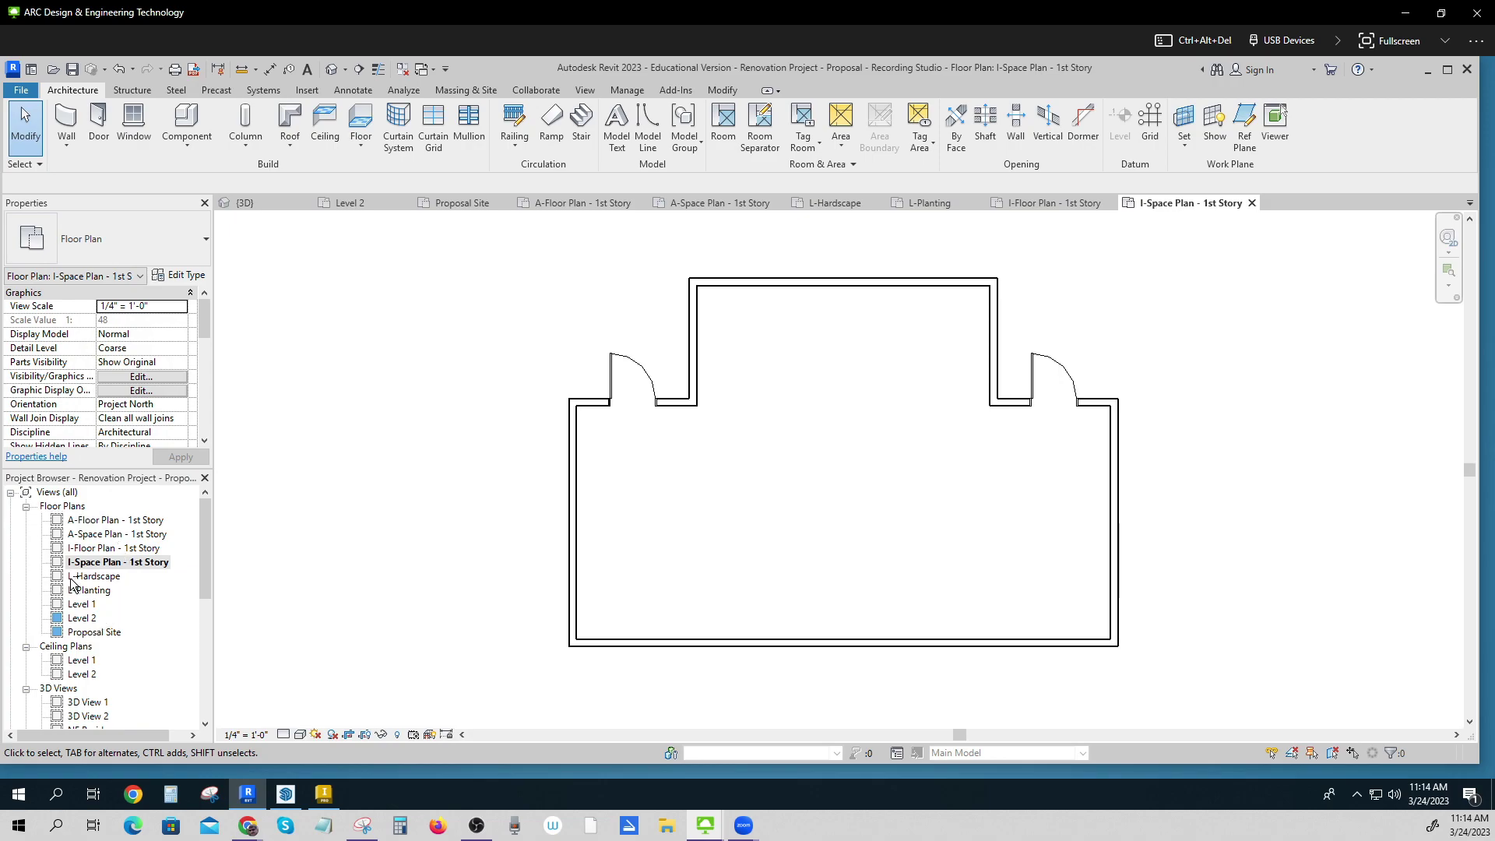
left_click(82, 606)
left_click(85, 632)
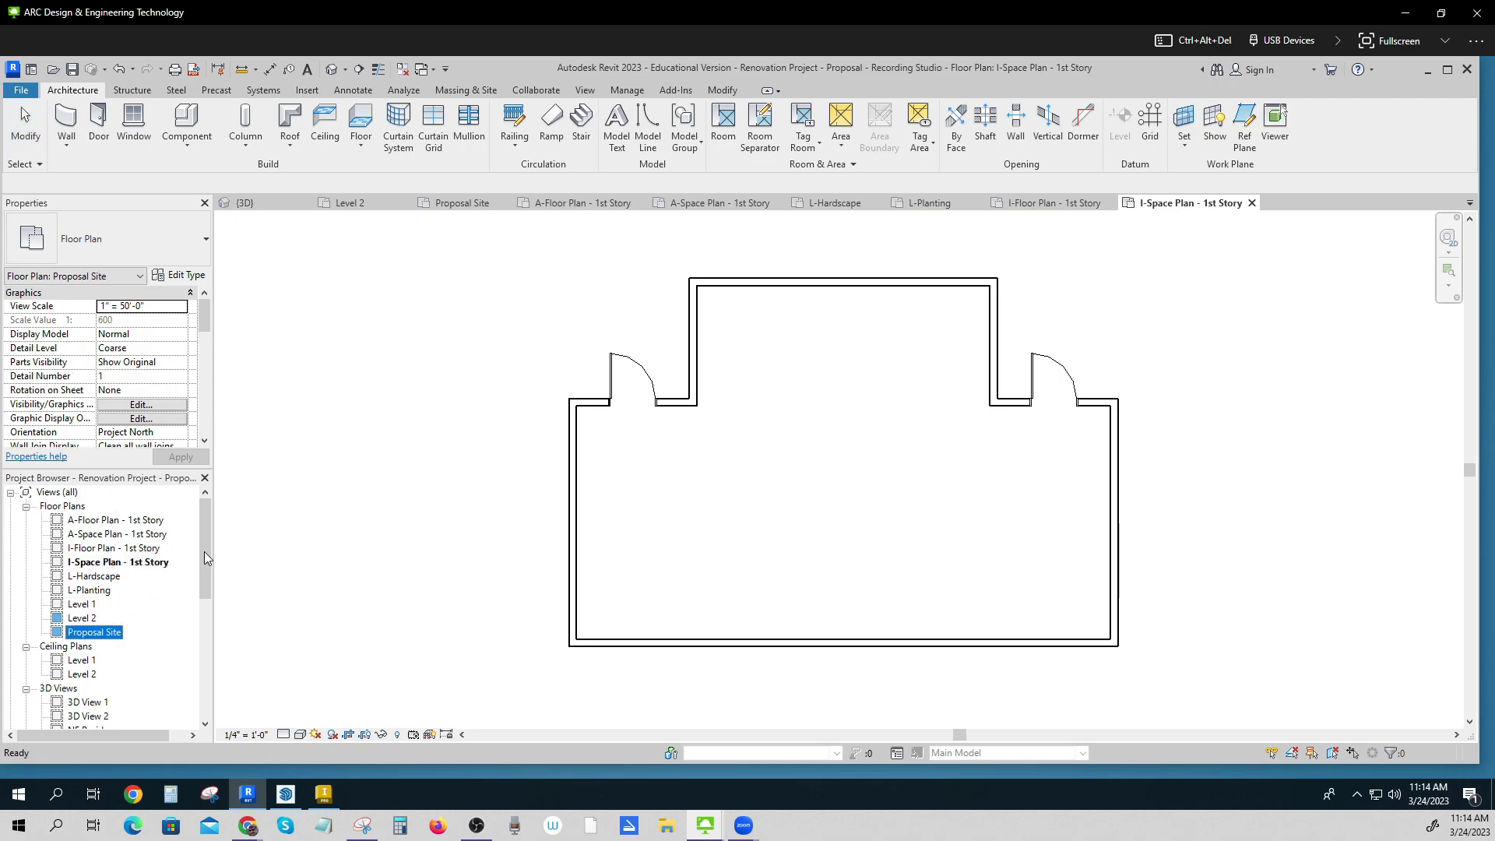
left_click_drag(206, 549, 206, 618)
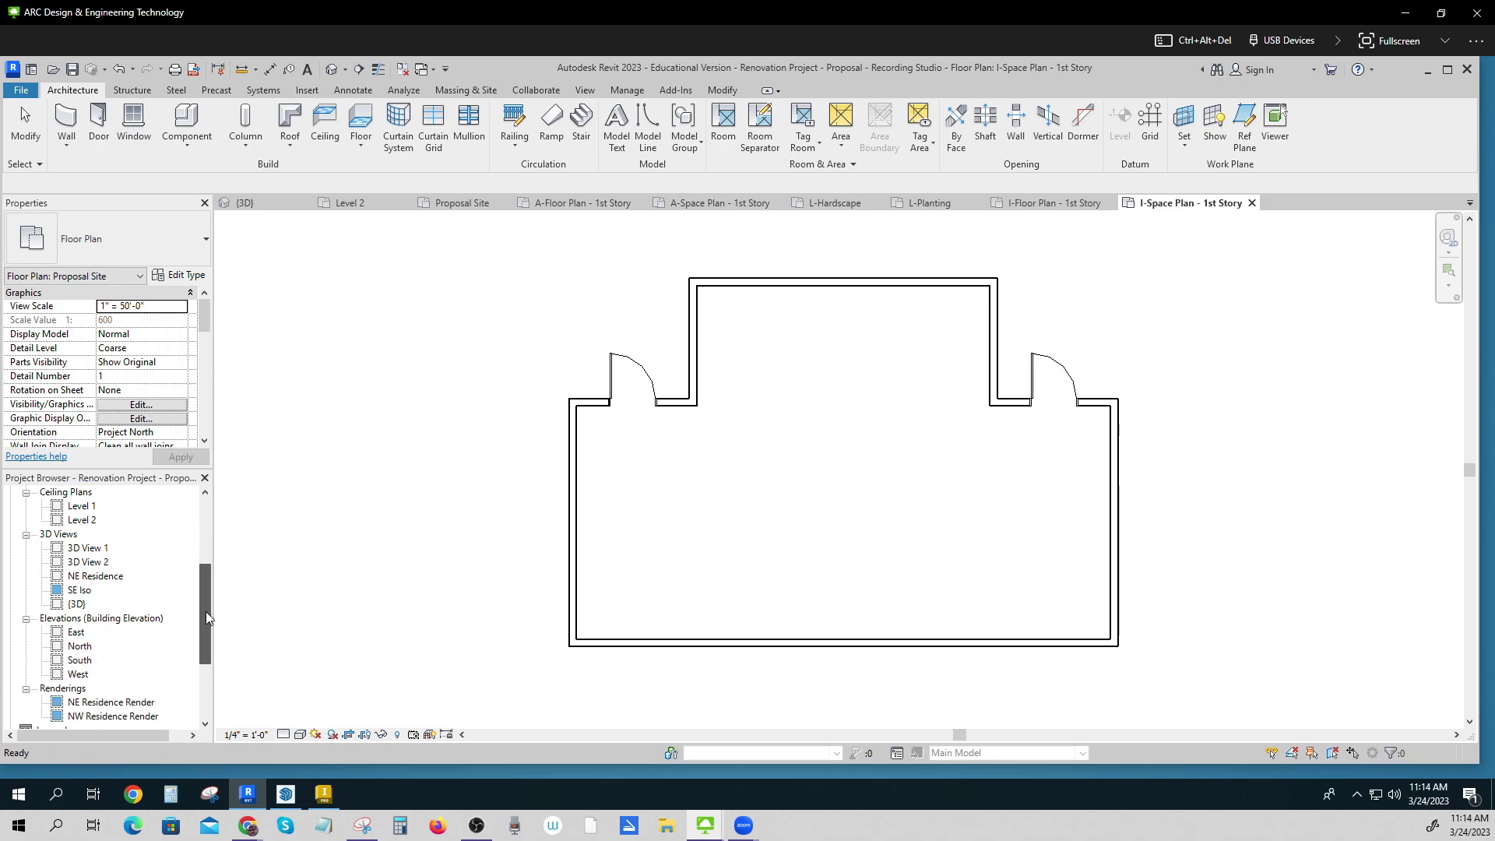
left_click(77, 632)
left_click(78, 646)
left_click(79, 660)
left_click(78, 674)
left_click(79, 660)
left_click(79, 646)
left_click(77, 632)
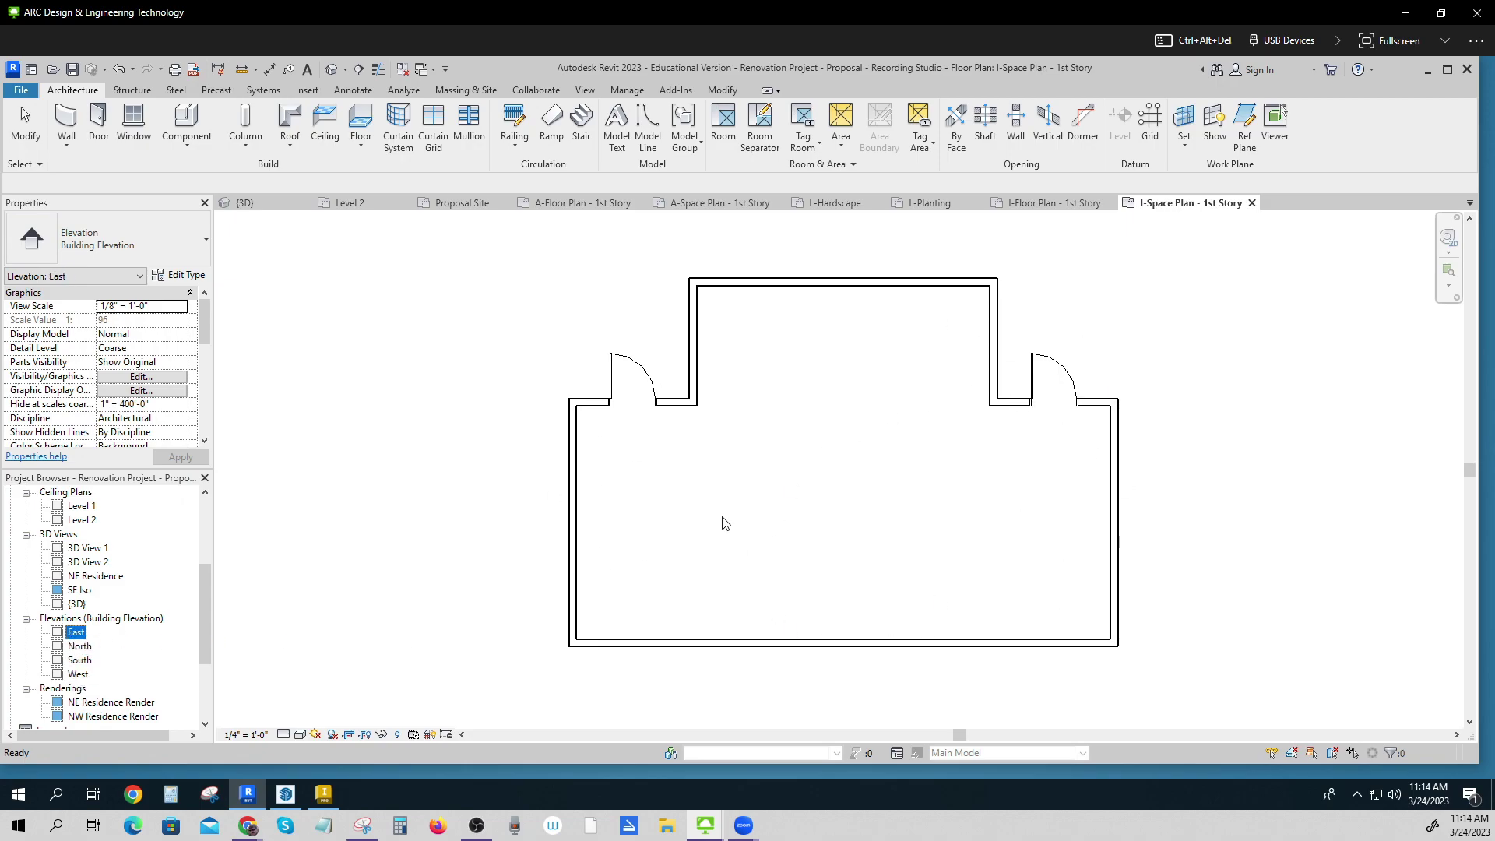
left_click_drag(208, 597, 209, 572)
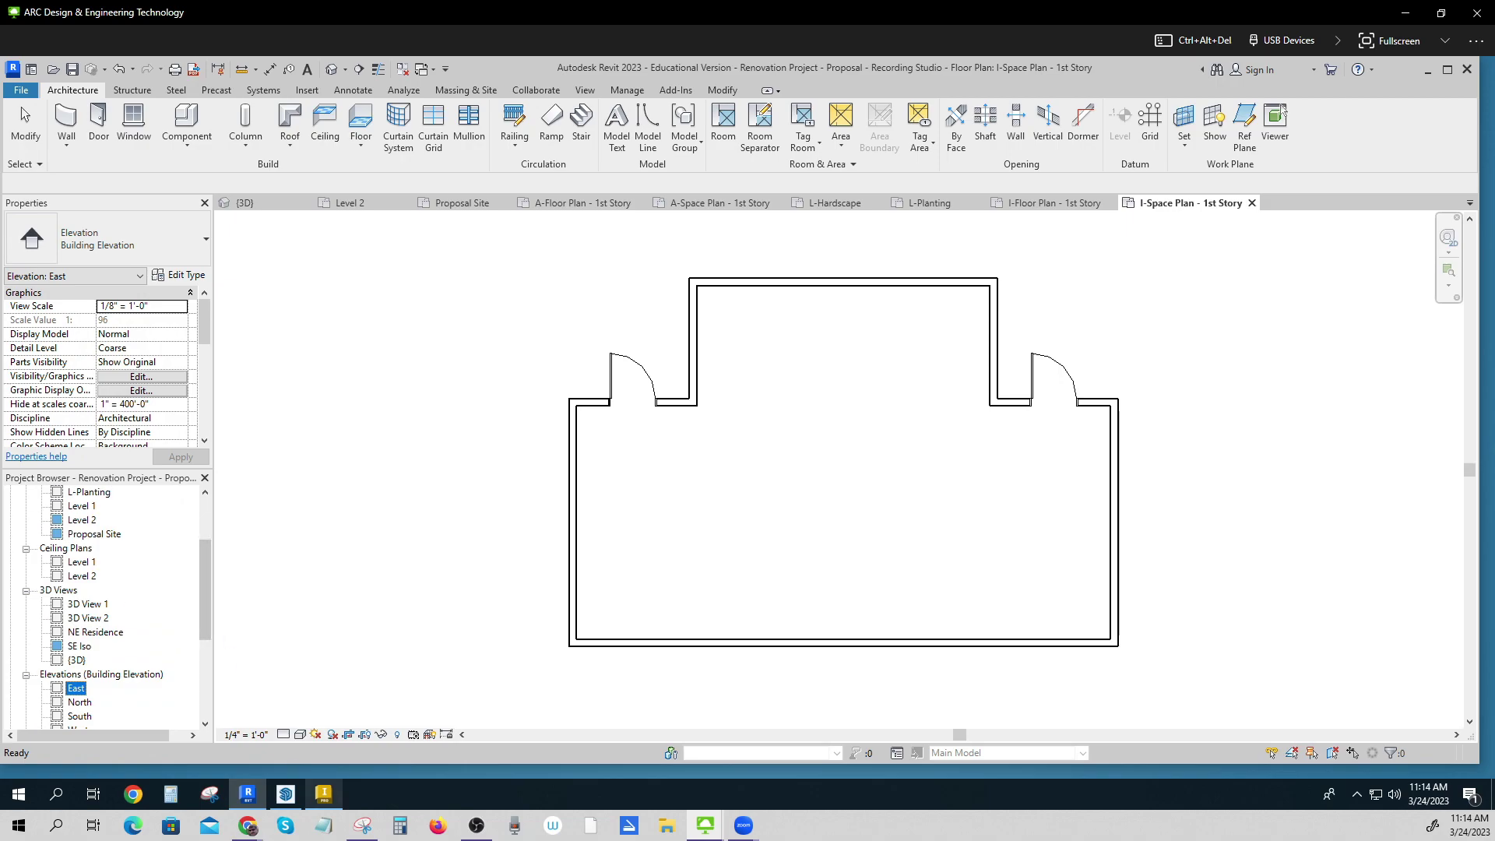